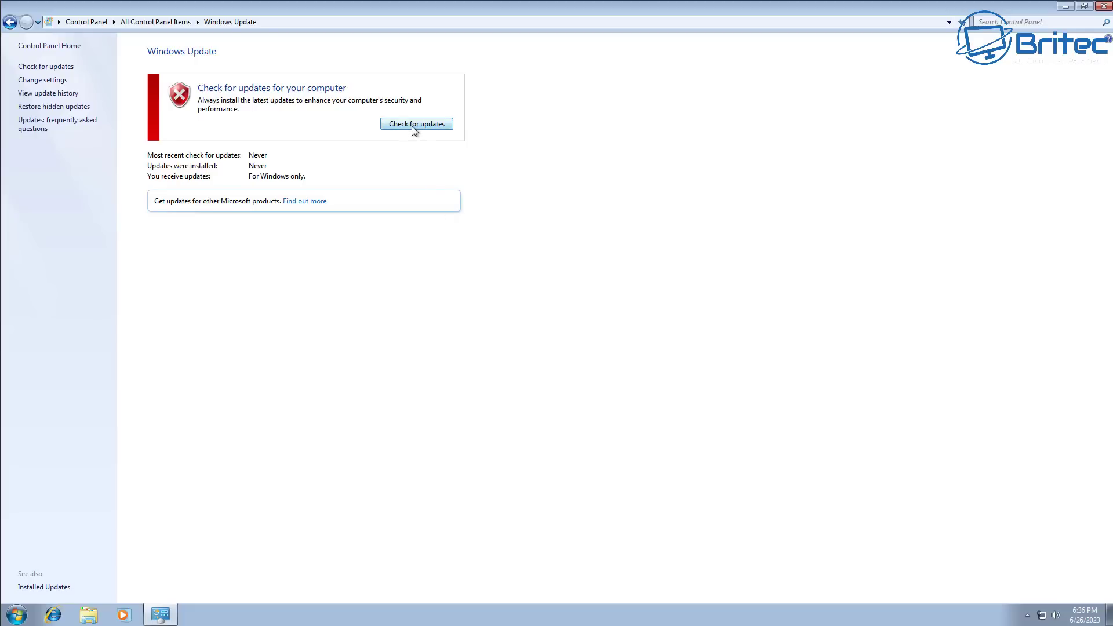
# Check for Windows updates, open the help for the reported update error, and close the window
pyautogui.click(413, 126)
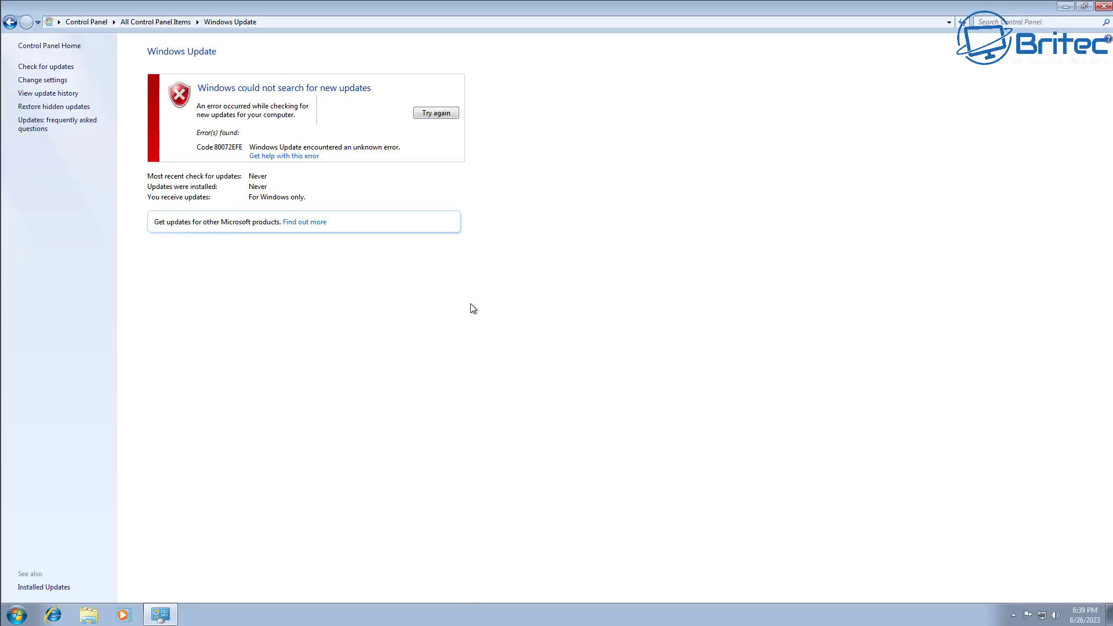
pyautogui.click(301, 157)
pyautogui.click(1103, 7)
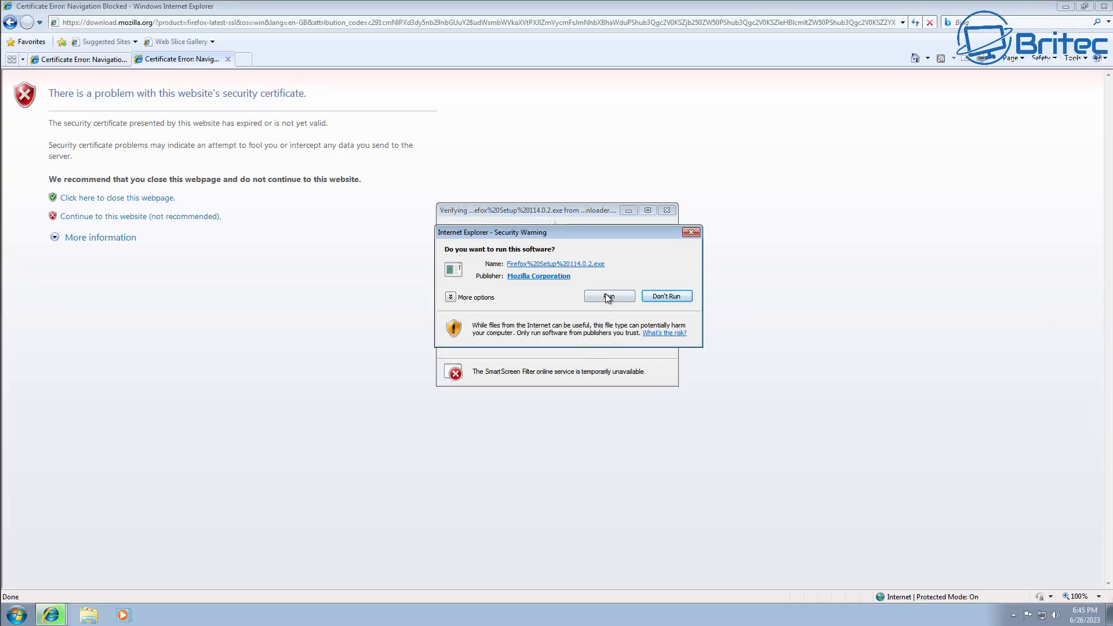
# Run the downloaded Firefox installer with the Standard setup, keeping it as the default web browser, and launch Firefox on finishing
pyautogui.click(607, 295)
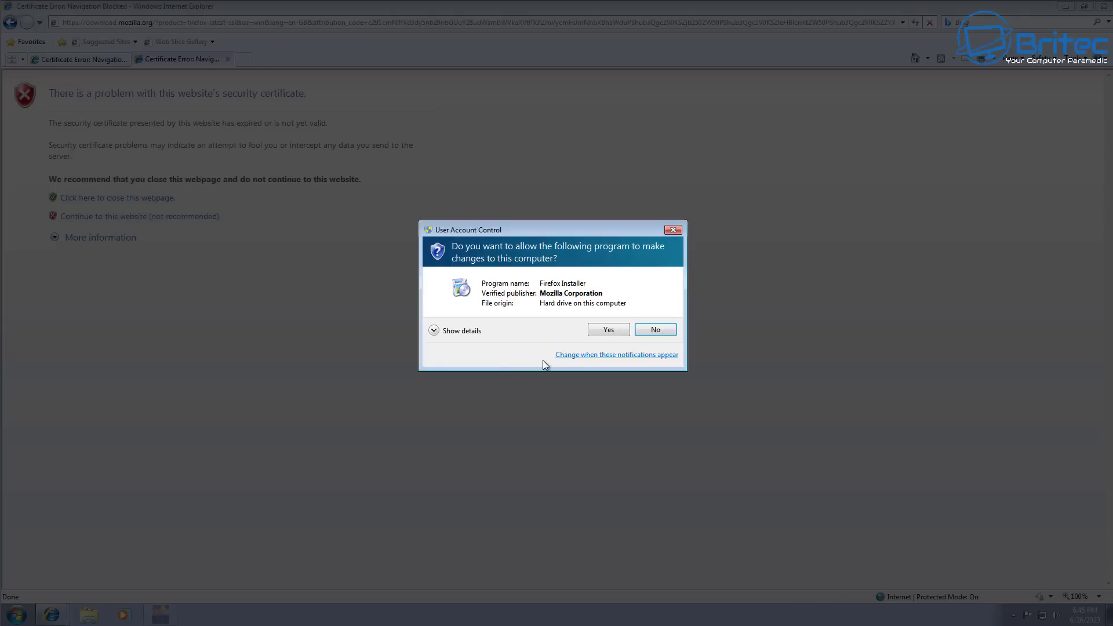
pyautogui.click(608, 330)
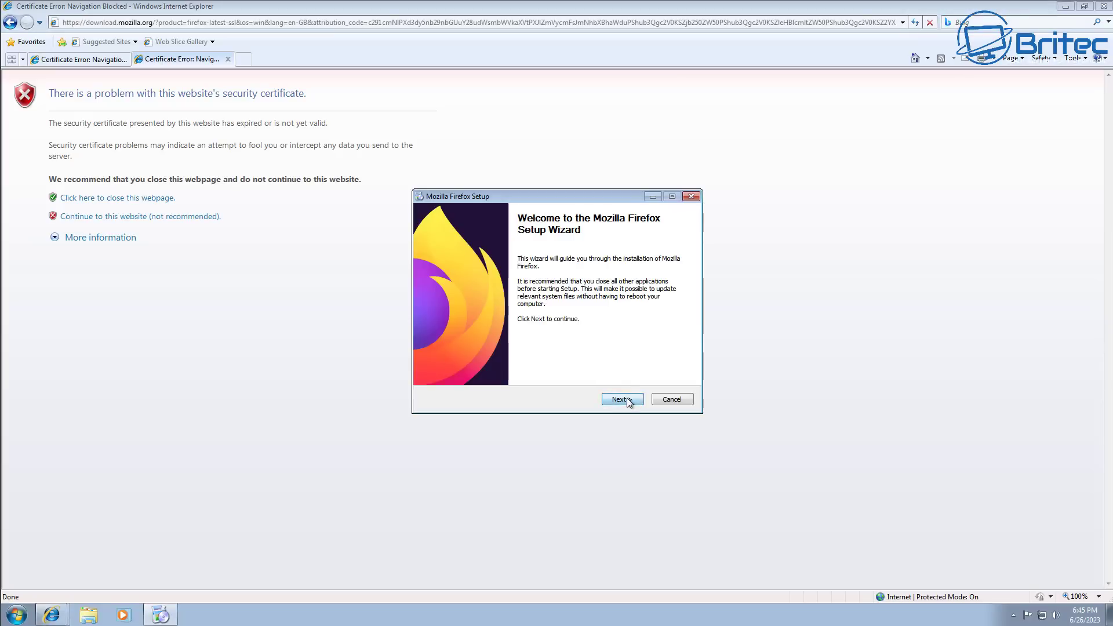
pyautogui.click(626, 399)
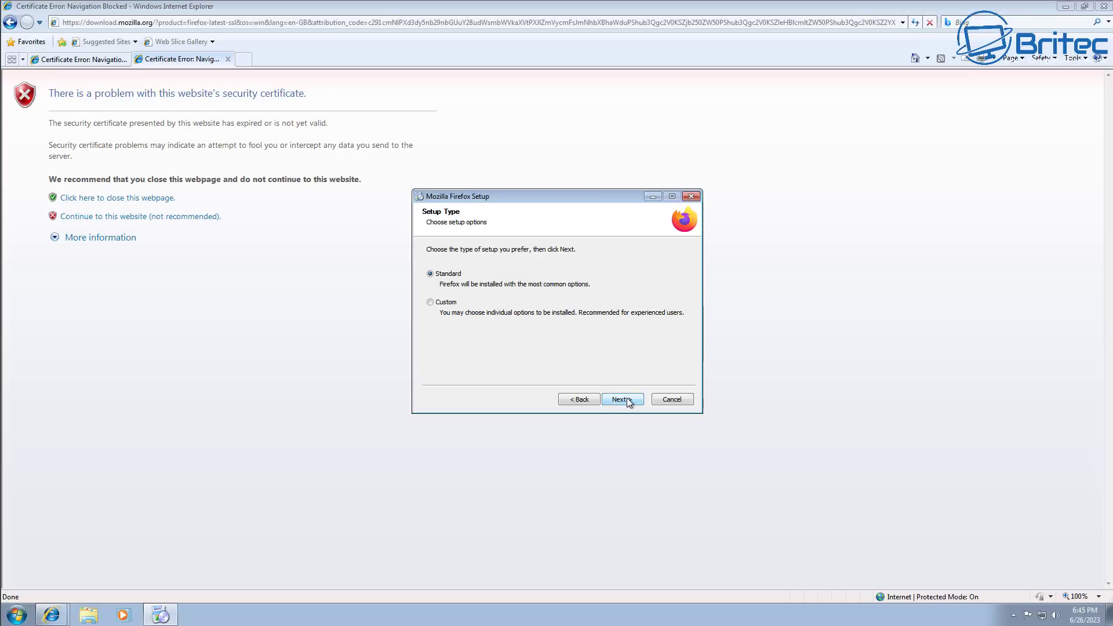
pyautogui.click(628, 399)
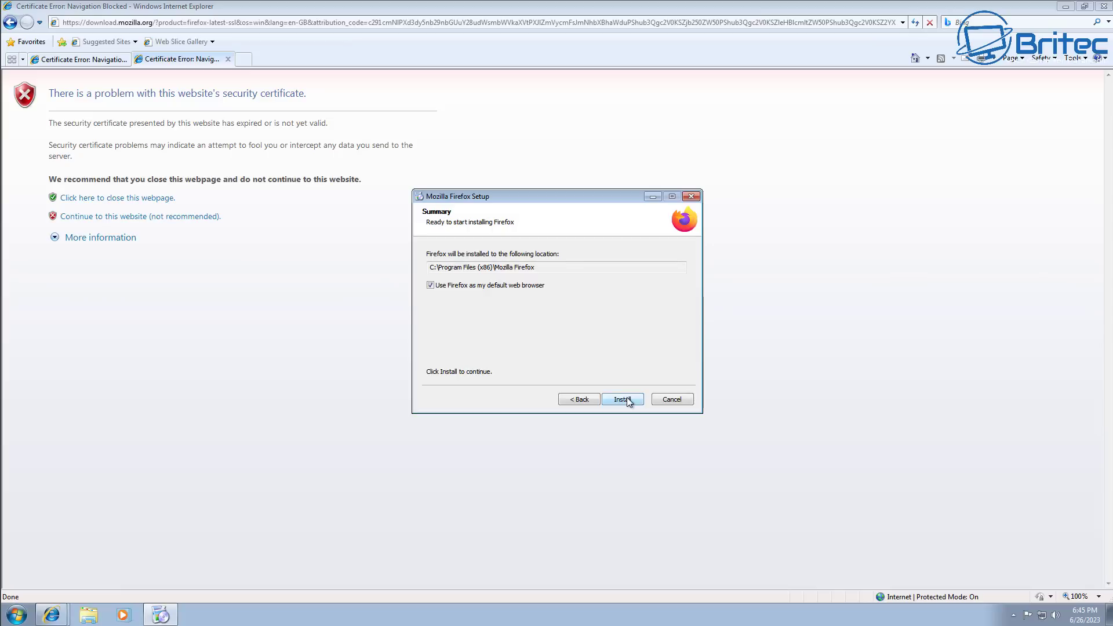
pyautogui.click(627, 399)
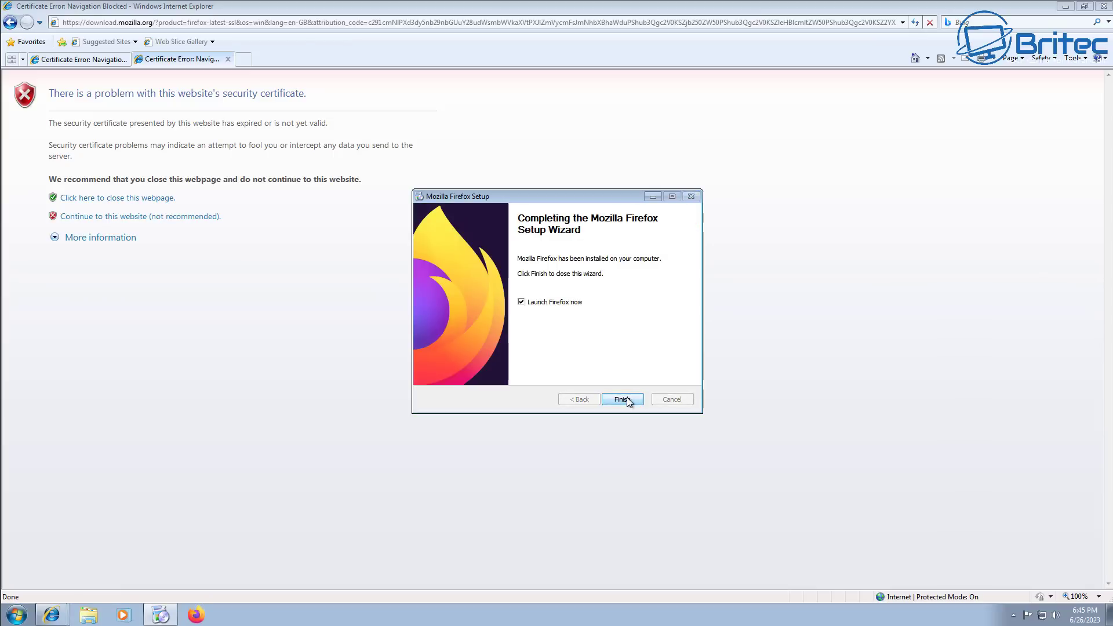
pyautogui.click(622, 399)
# Close Internet Explorer with all its tabs and maximize the Firefox window
pyautogui.click(1105, 7)
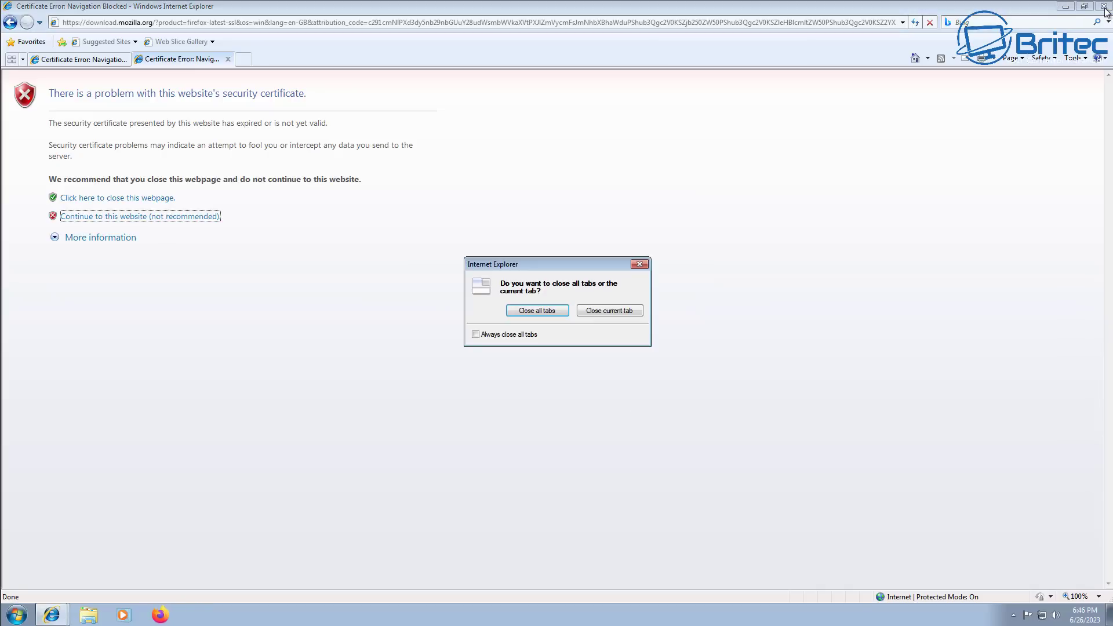
pyautogui.click(540, 312)
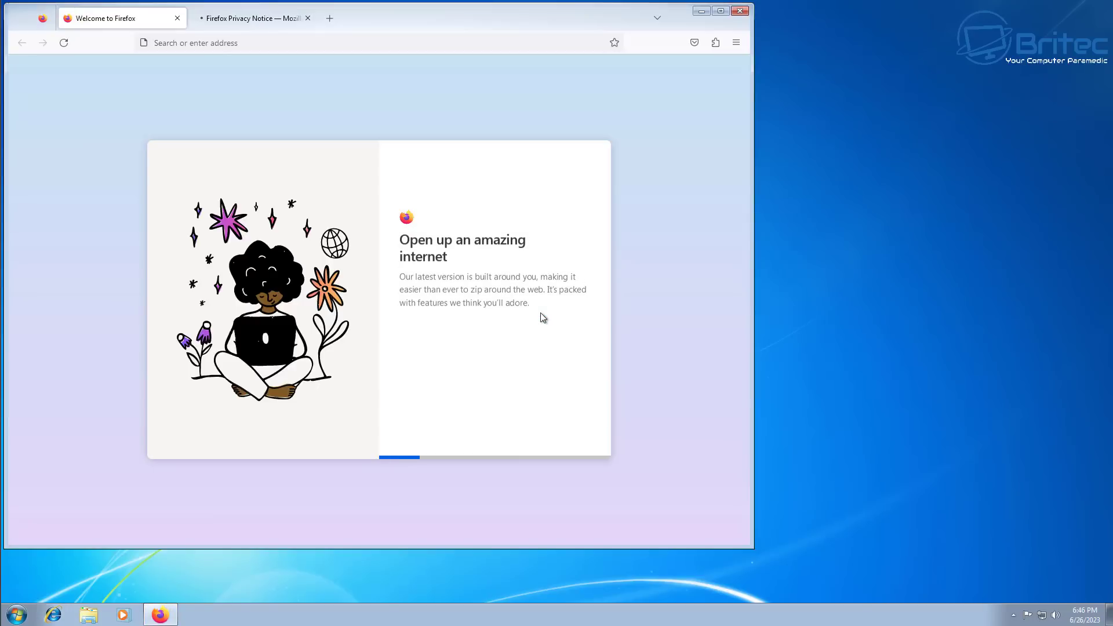
pyautogui.click(721, 10)
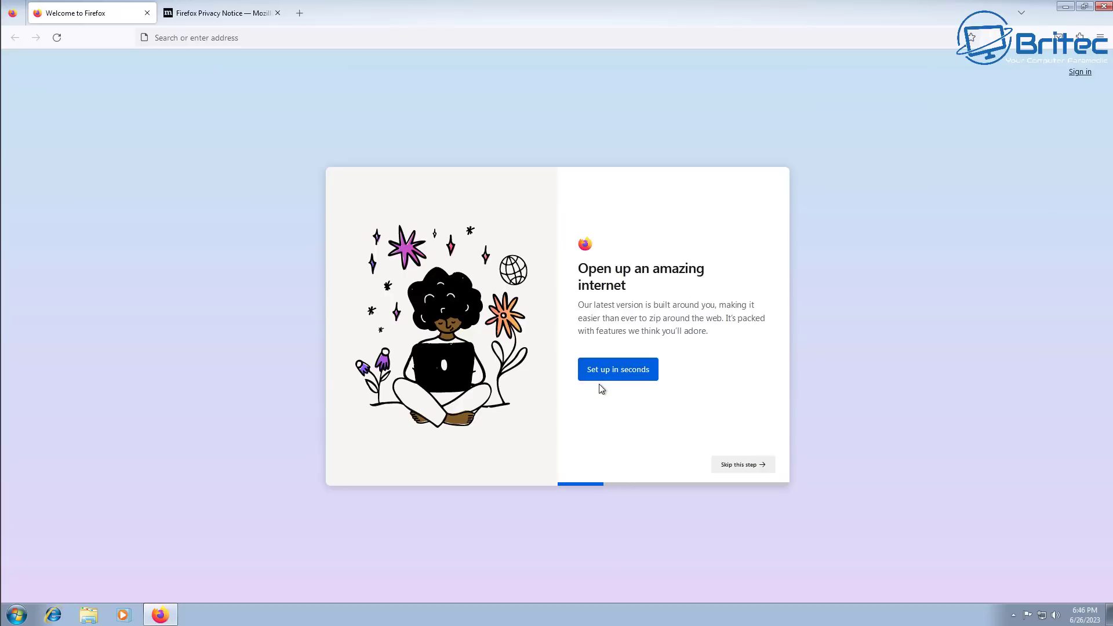
# Go through the Firefox welcome setup, skipping the Internet Explorer import and the mobile step, and start browsing
pyautogui.click(602, 369)
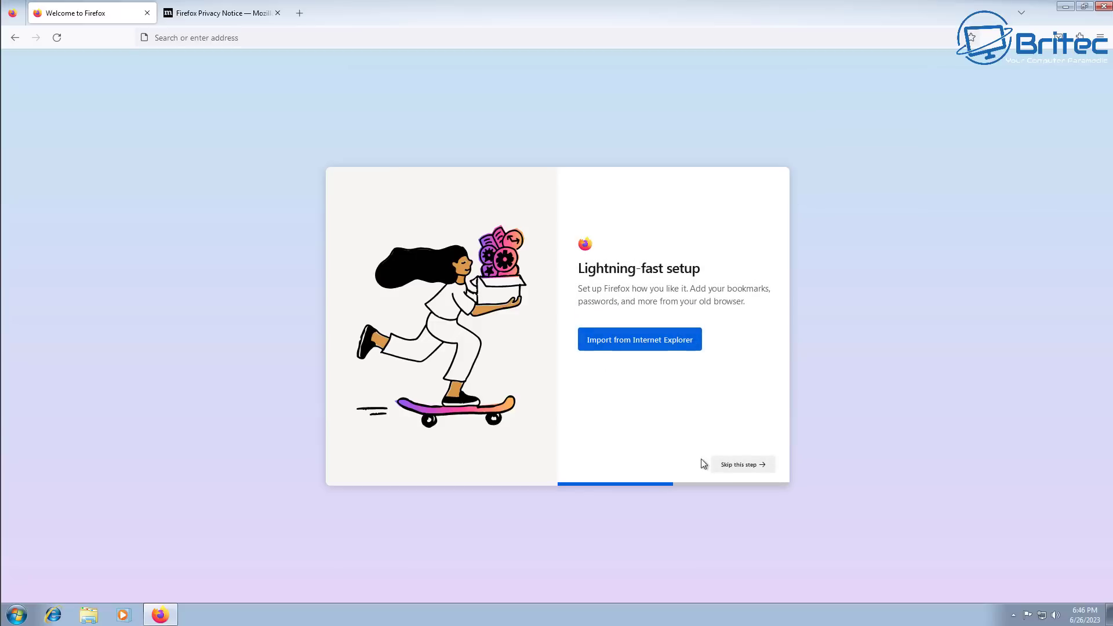
pyautogui.click(732, 466)
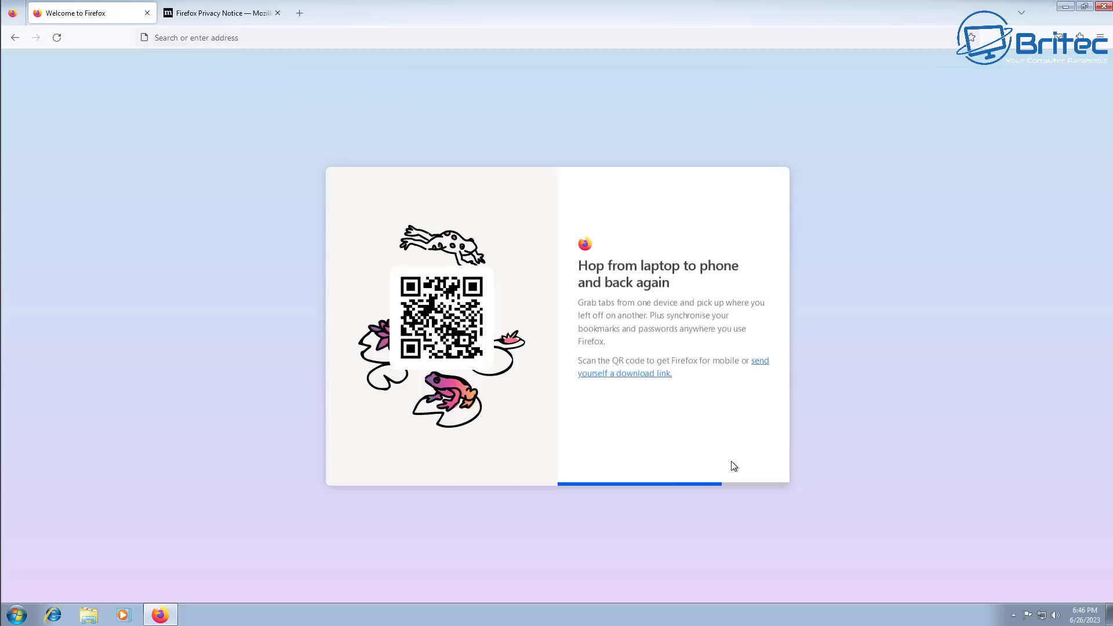
pyautogui.click(740, 466)
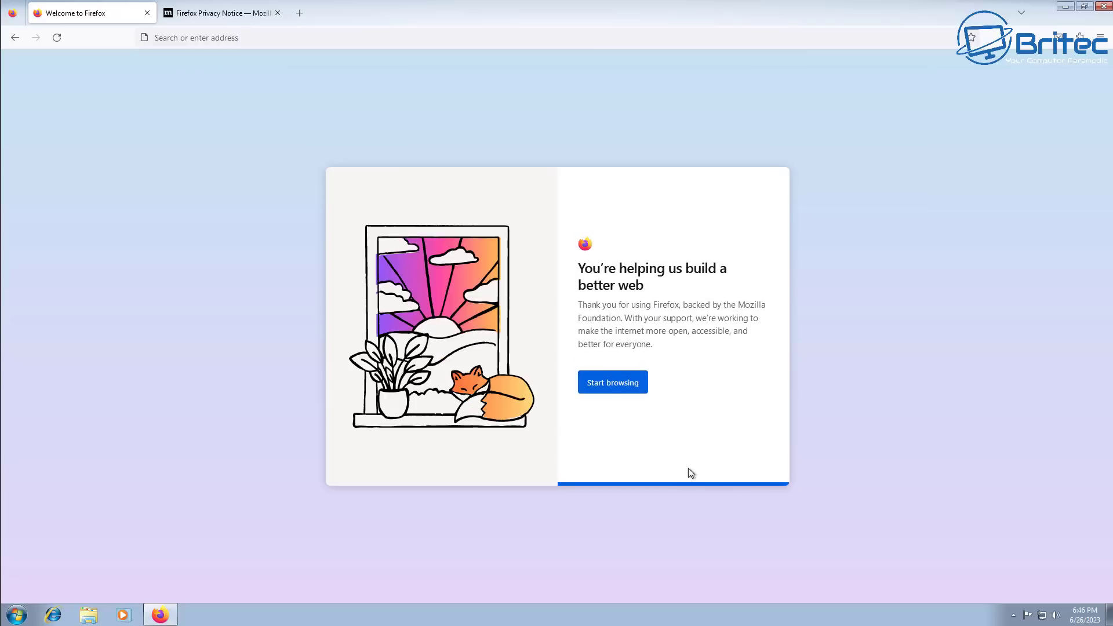
pyautogui.click(609, 392)
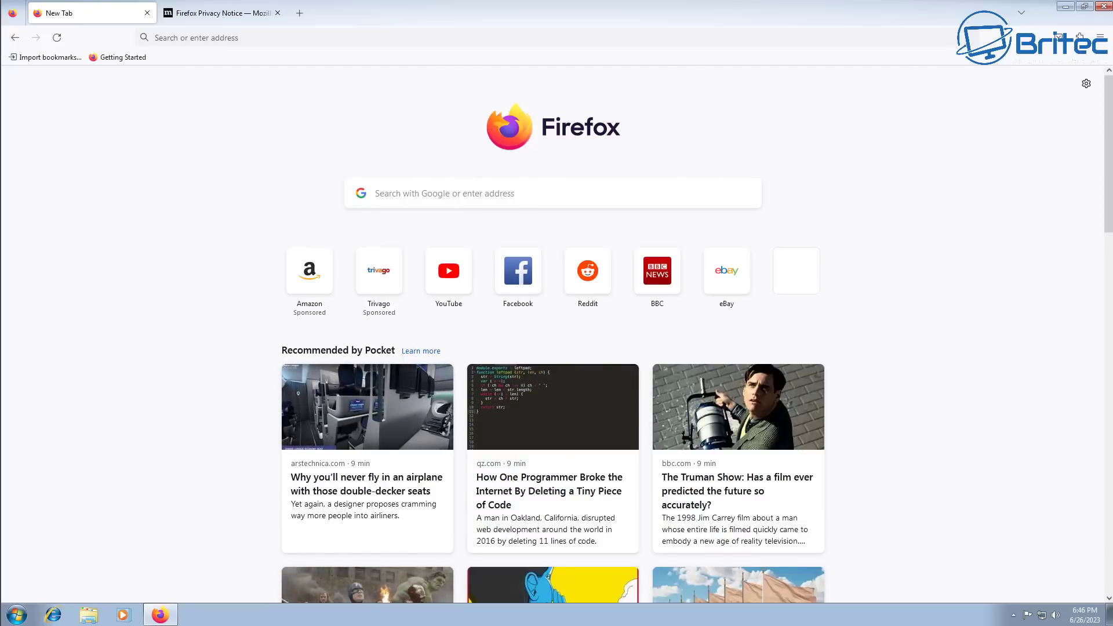
# Turn off sponsored shortcuts and sponsored stories for the Firefox new tab page
pyautogui.click(1087, 84)
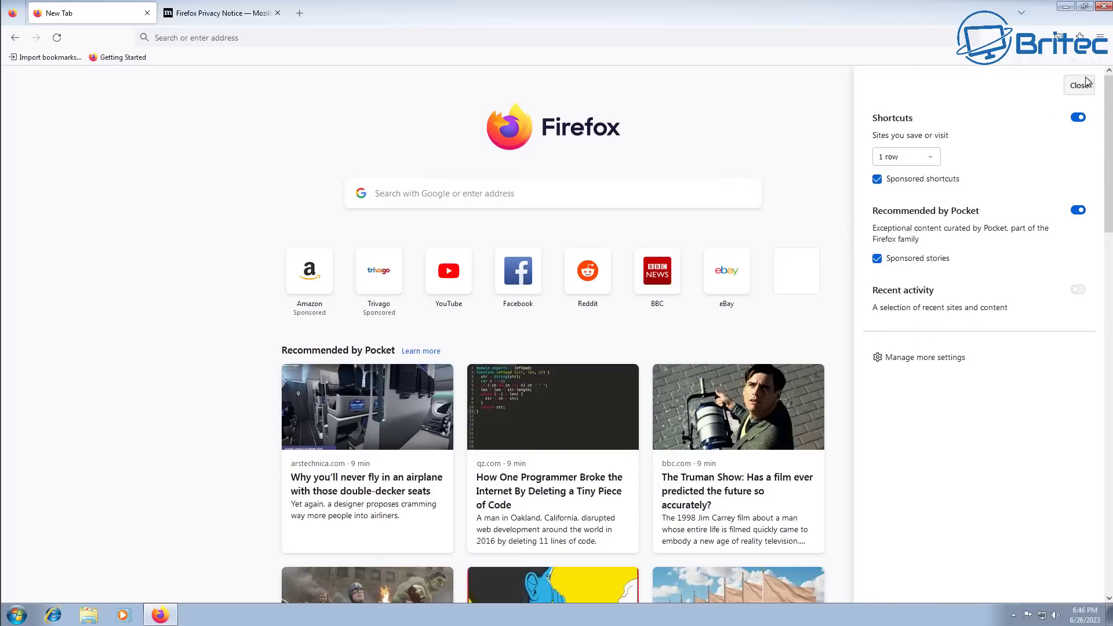
pyautogui.click(878, 180)
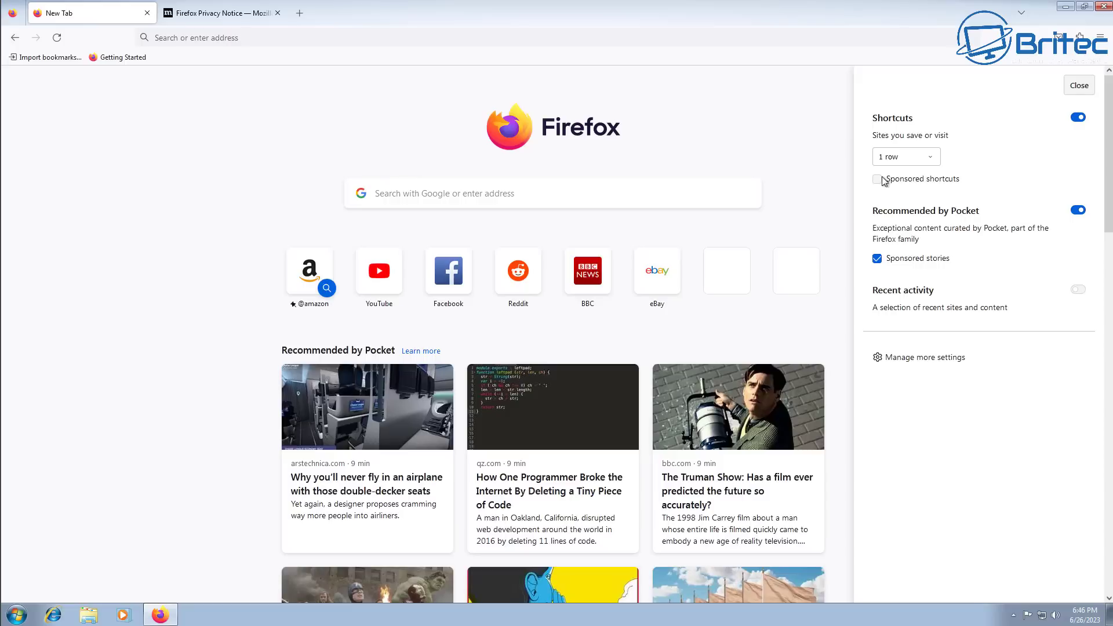
pyautogui.click(884, 259)
# Open the full Home settings and switch the homepage and new windows option to Custom URLs
pyautogui.click(908, 357)
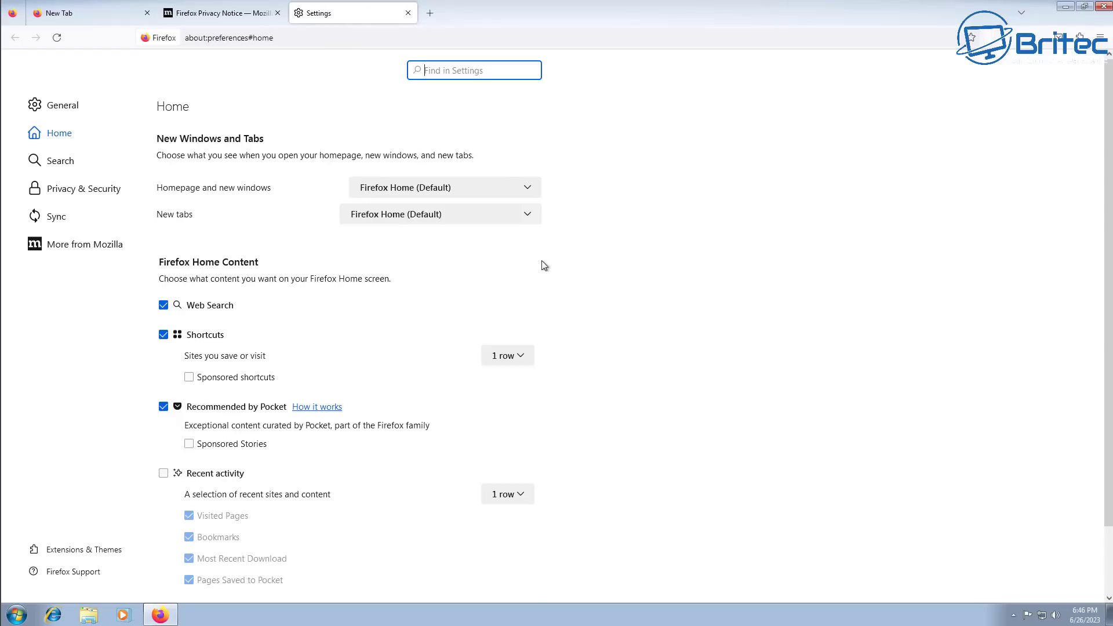
pyautogui.click(533, 191)
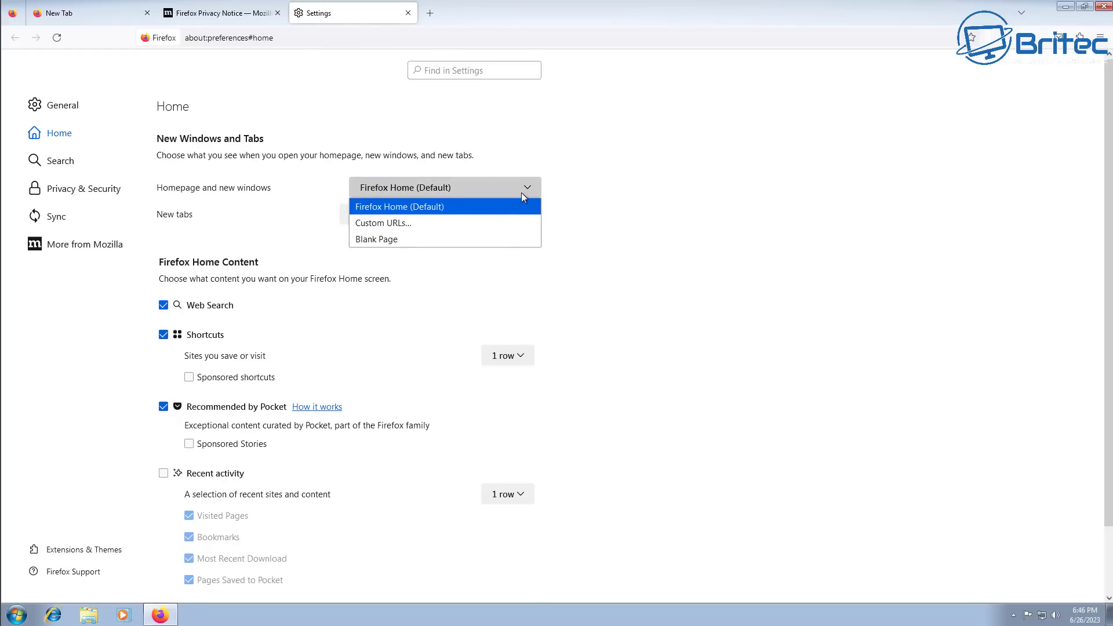
pyautogui.click(457, 219)
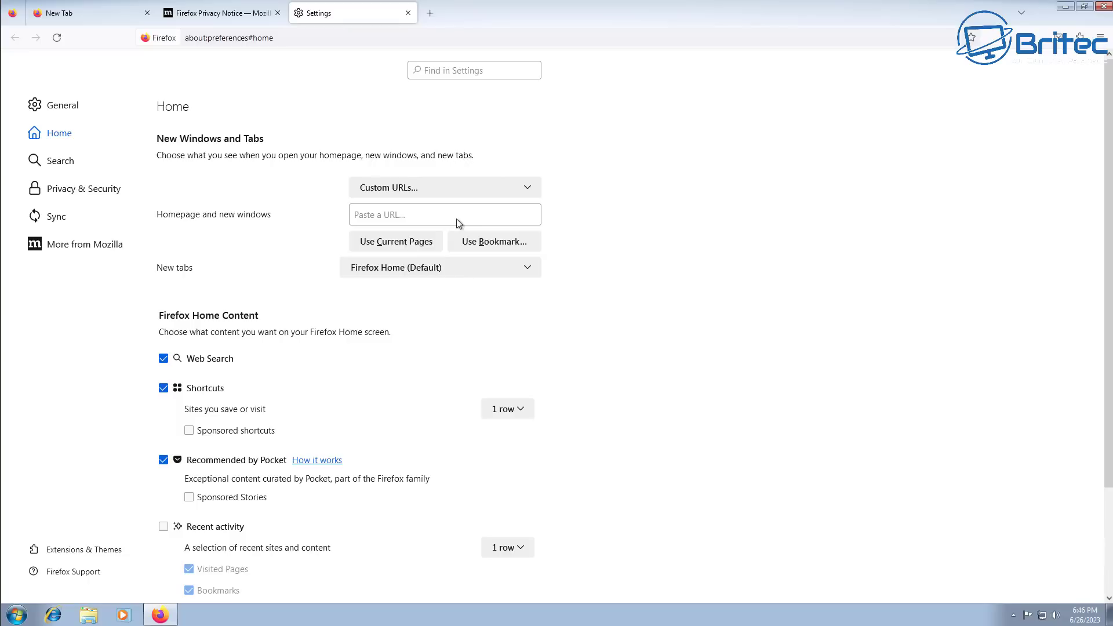
pyautogui.click(393, 214)
pyautogui.write('ht')
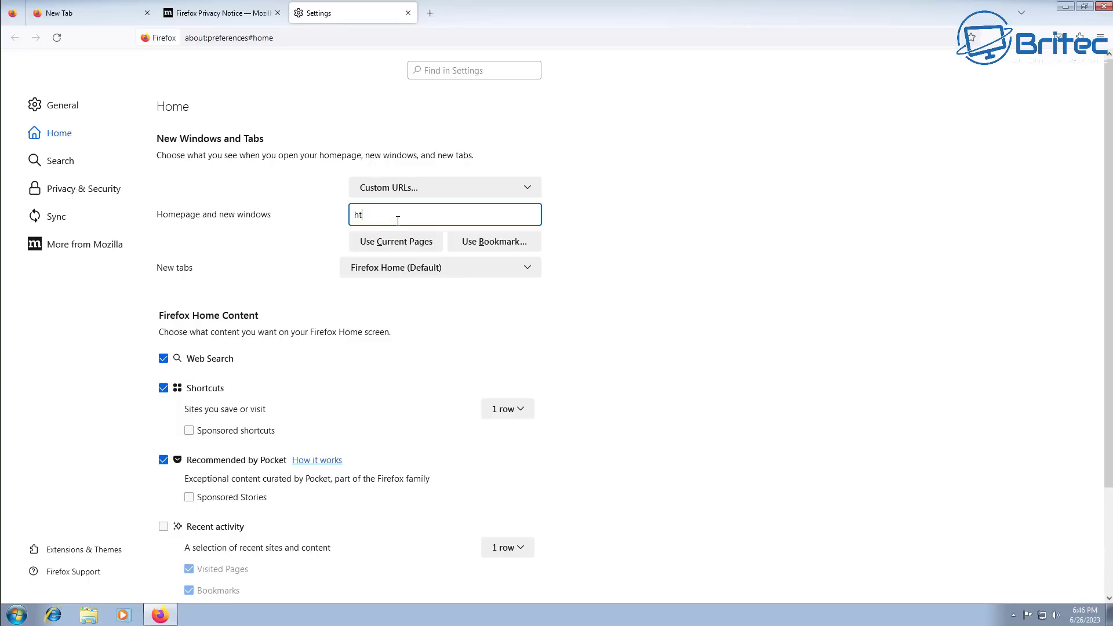
pyautogui.press('BackSpace')
pyautogui.press('BackSpace')
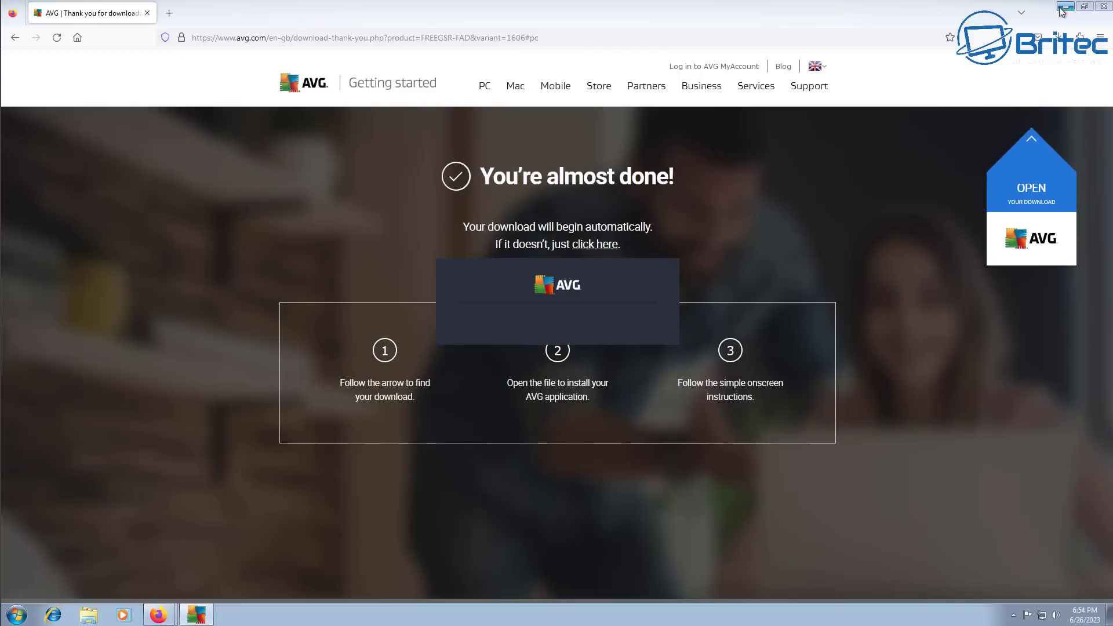
# Minimize the browser, dismiss the welcome tip and discount offer in AVG AntiVirus Free, and close its window
pyautogui.click(1064, 7)
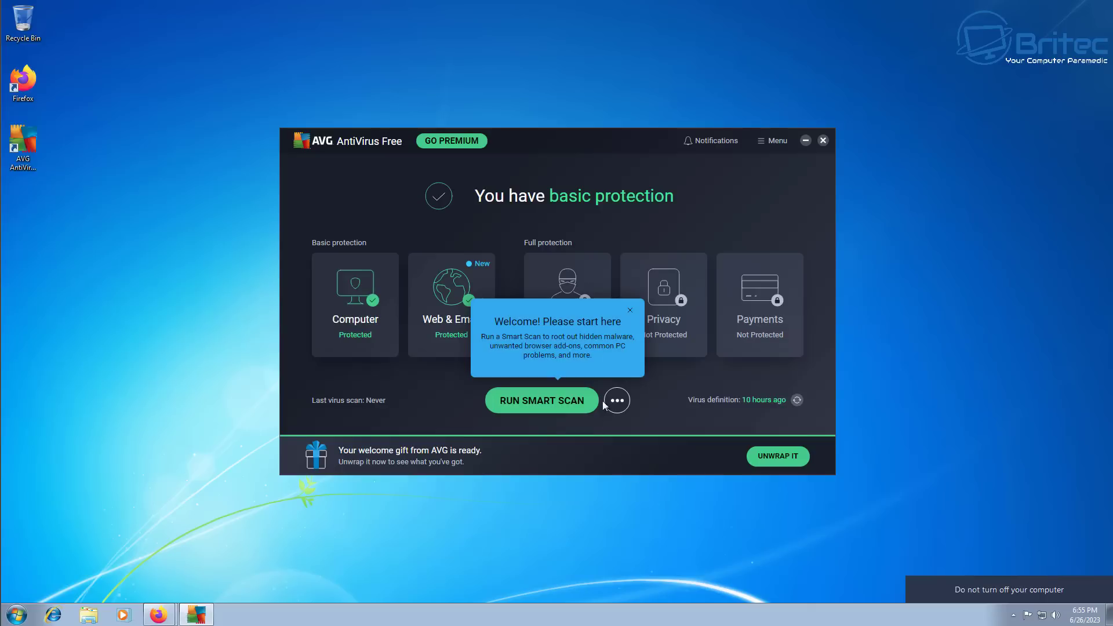
pyautogui.click(631, 311)
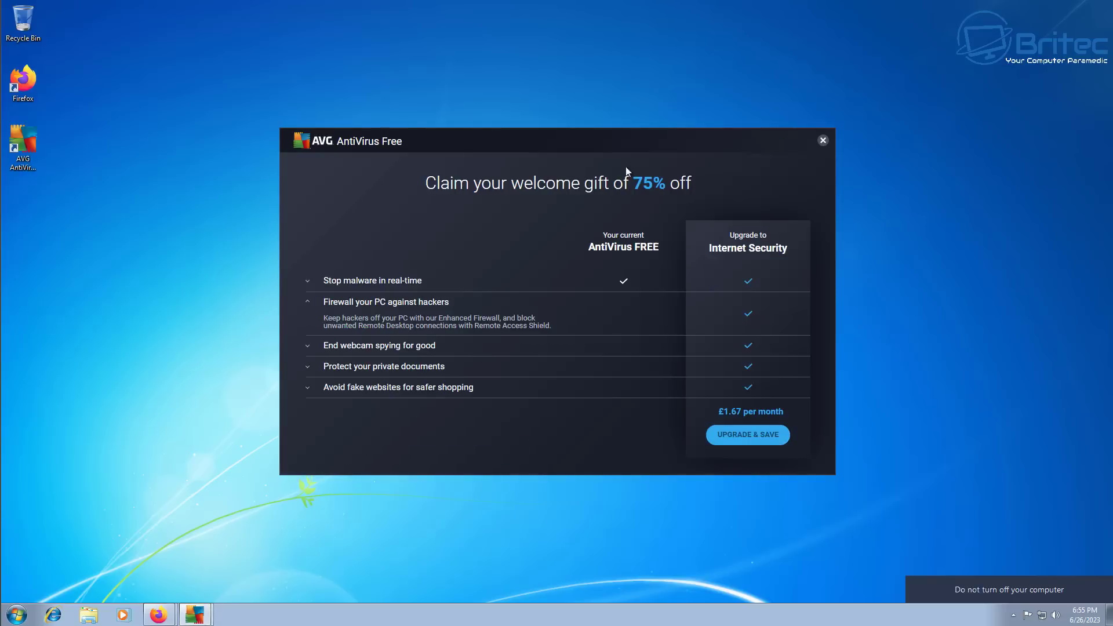
pyautogui.click(823, 140)
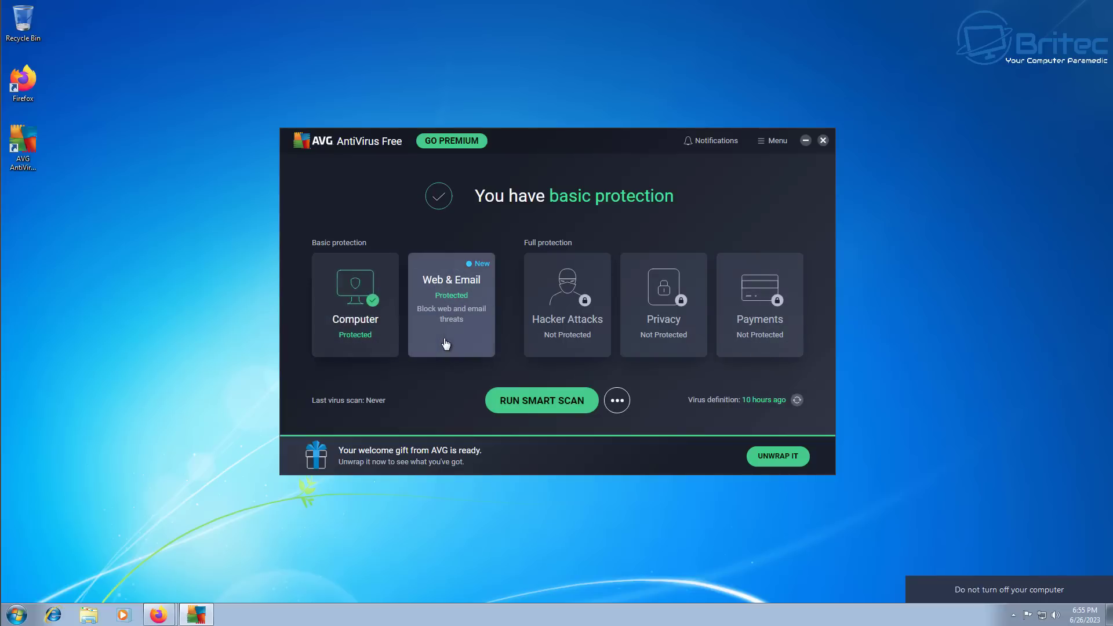
pyautogui.click(824, 141)
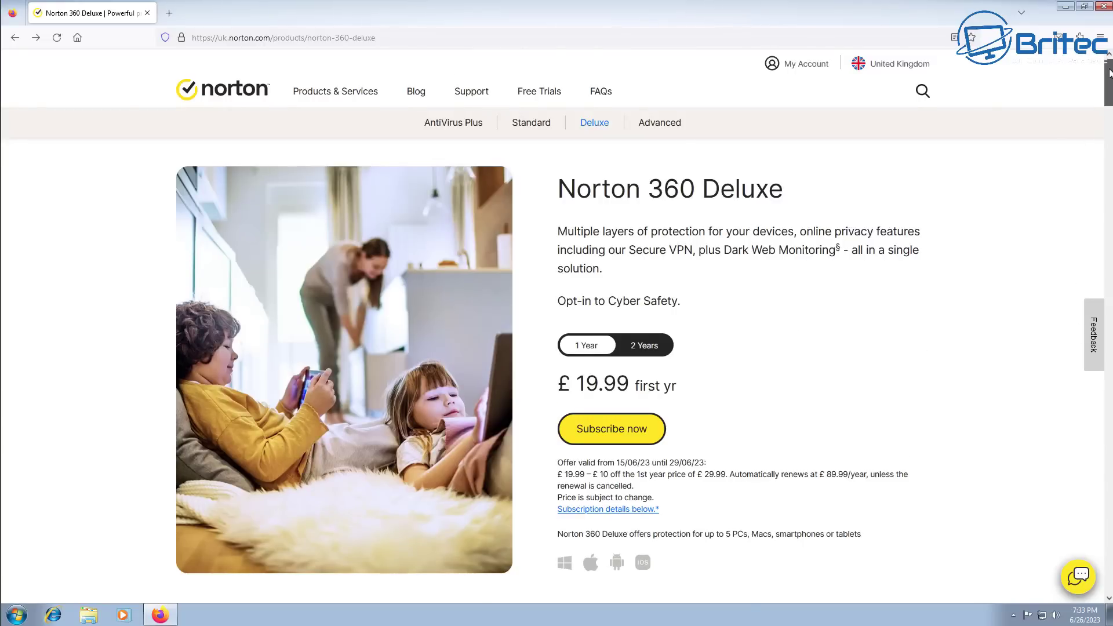
# Review the Norton 360 Deluxe product page, examining its protection features and the comparison of subscription plans
pyautogui.scroll(-4, 1110, 73)
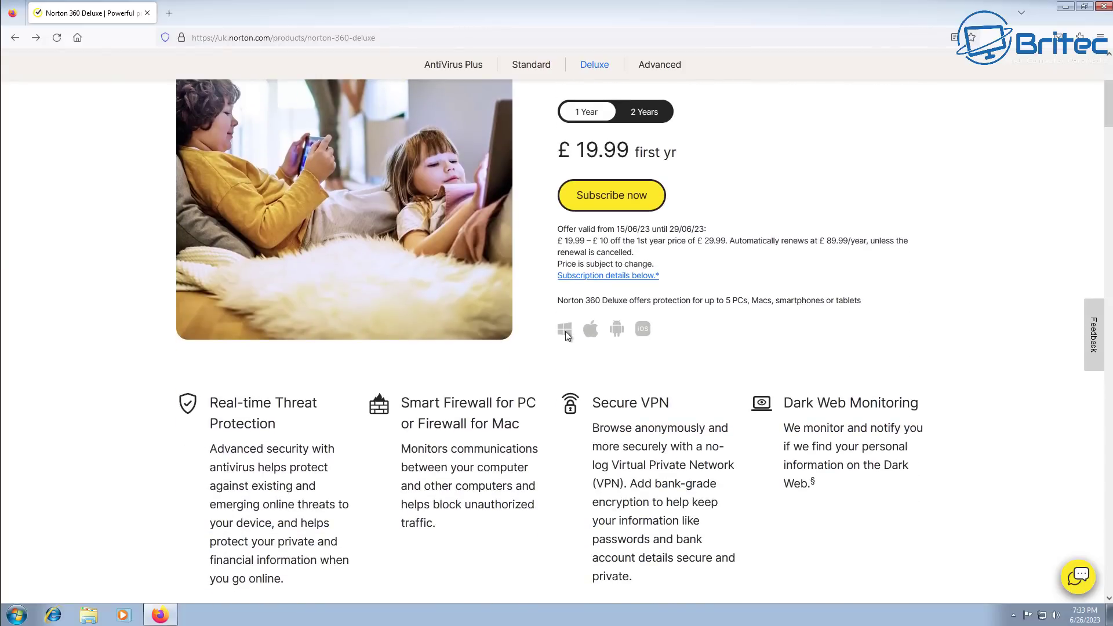
pyautogui.scroll(-6, 565, 332)
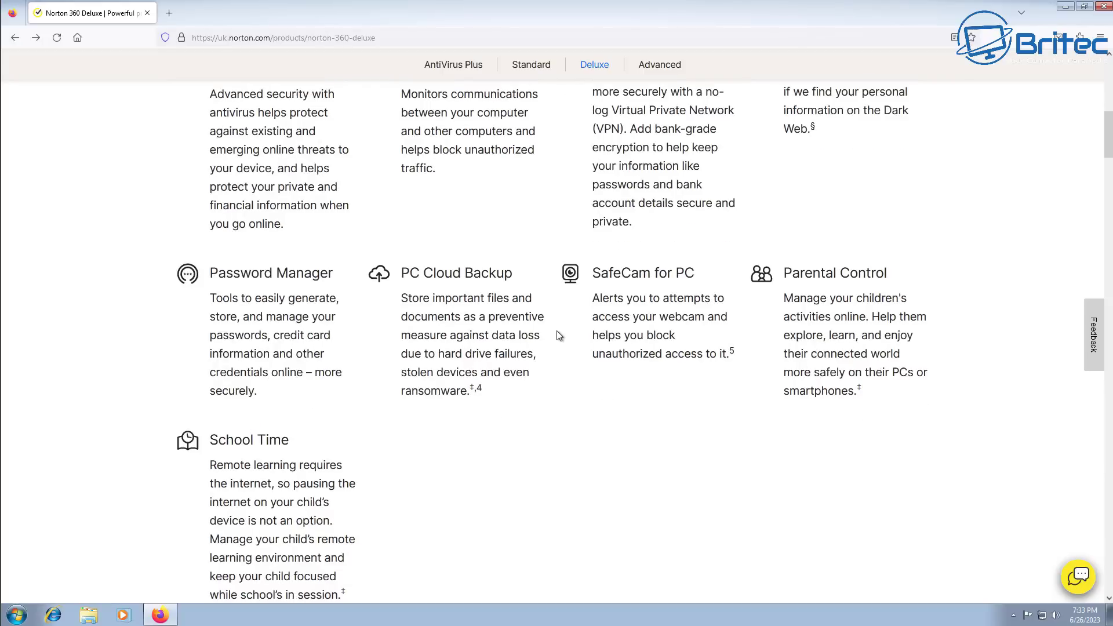
pyautogui.scroll(-2, 557, 335)
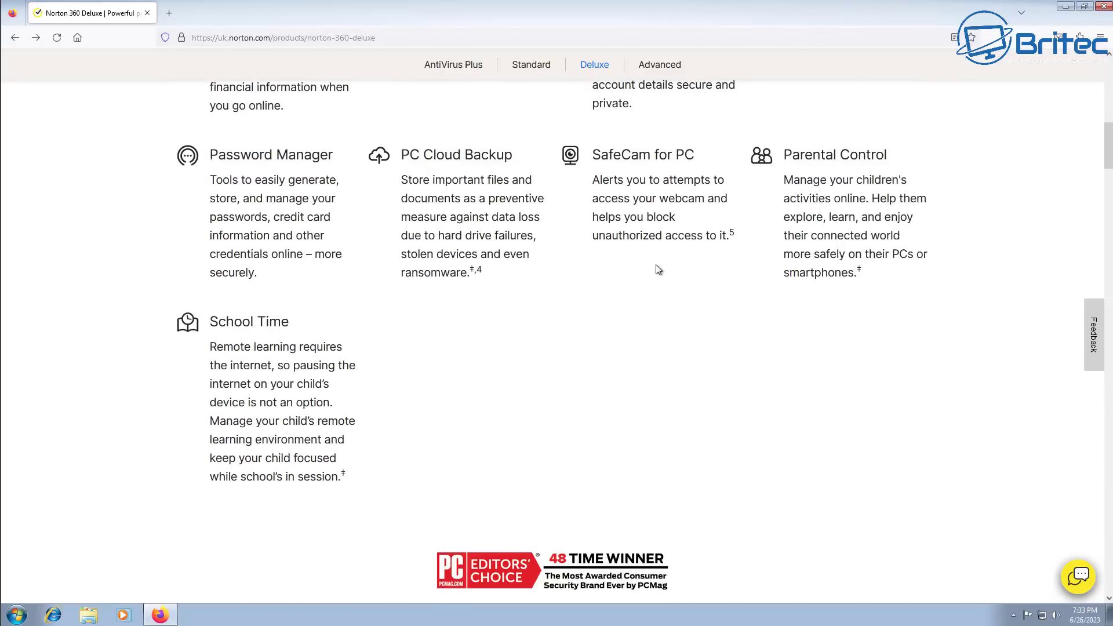
pyautogui.scroll(4, 659, 270)
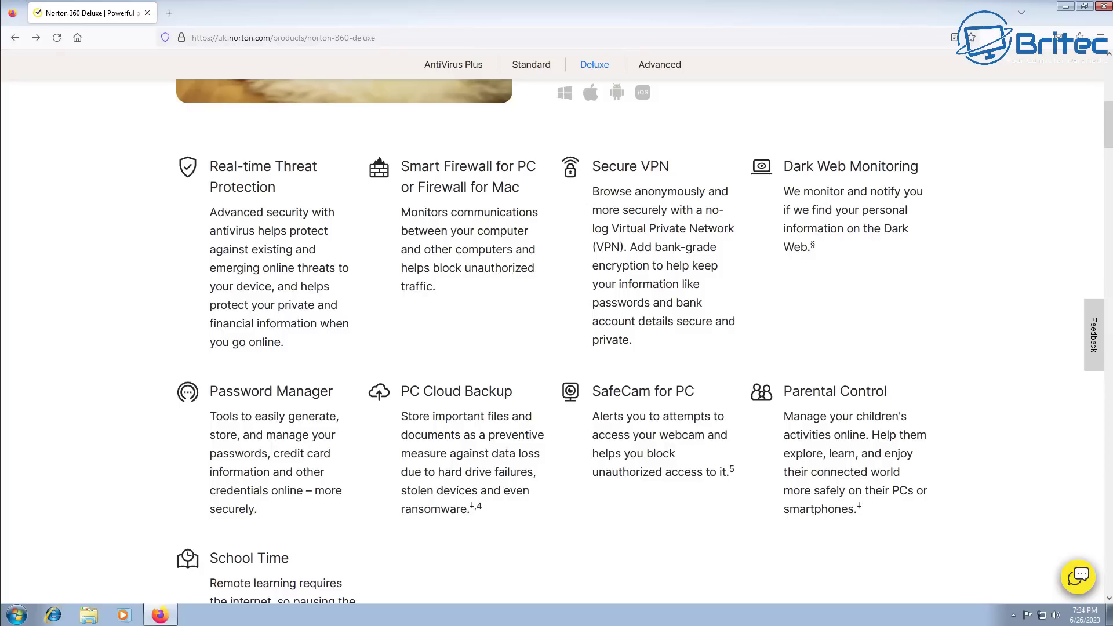
pyautogui.scroll(-10, 710, 225)
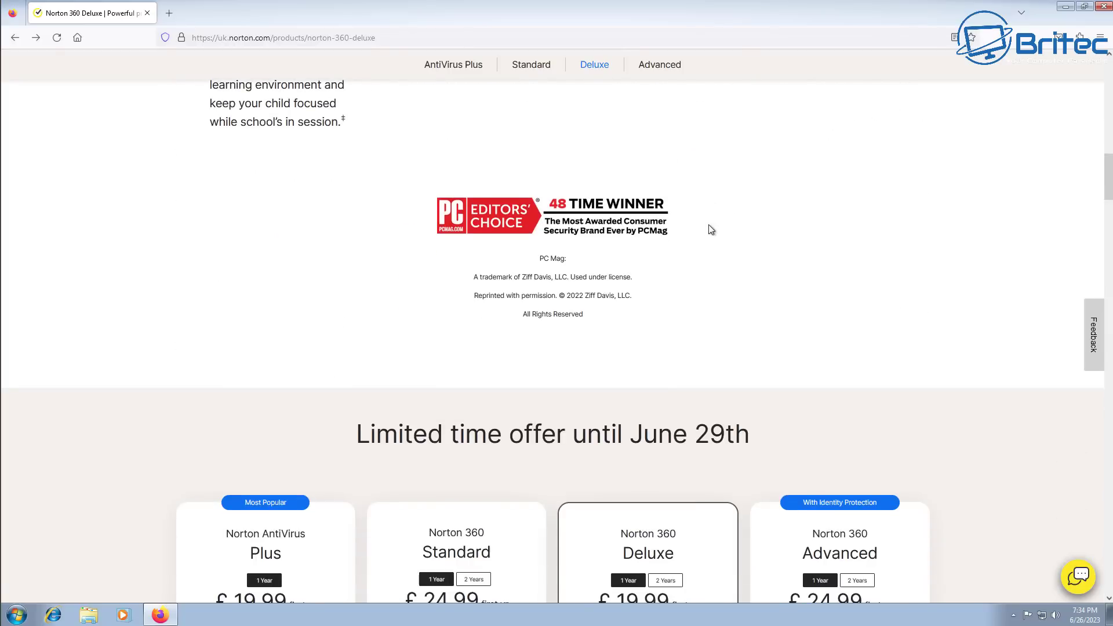
pyautogui.scroll(-7, 710, 228)
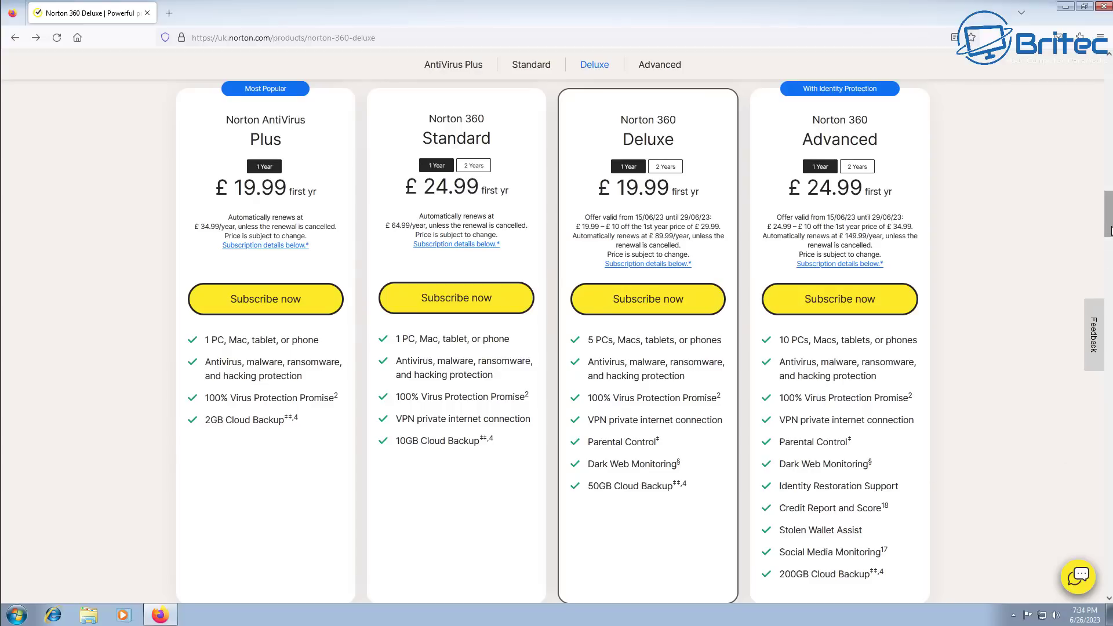
pyautogui.scroll(-2, 1111, 241)
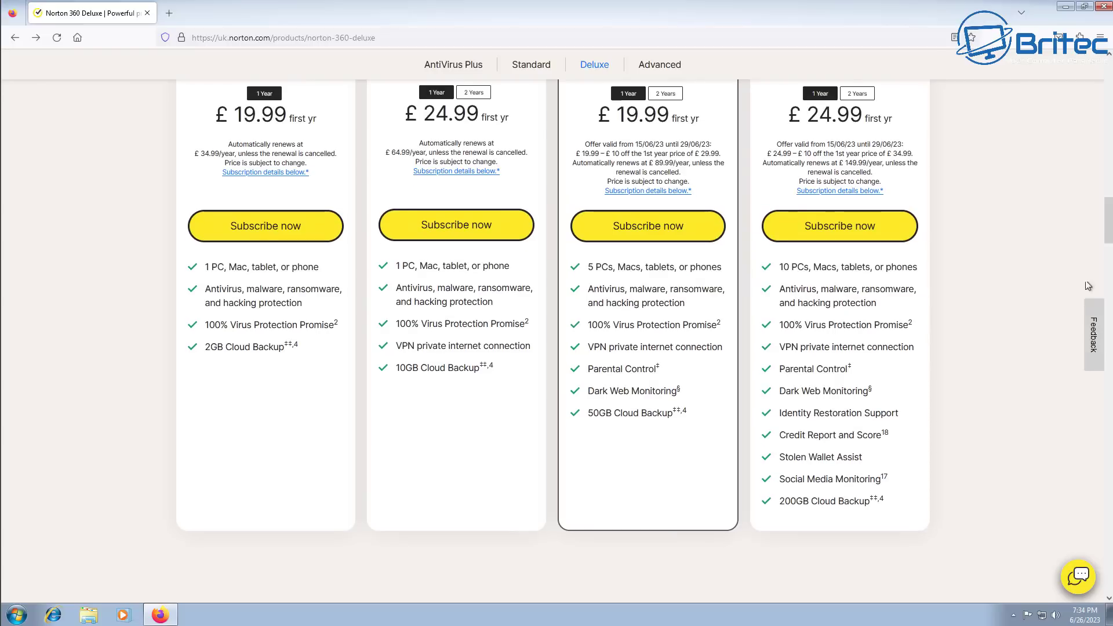
pyautogui.moveTo(1108, 227); pyautogui.dragTo(1109, 33)
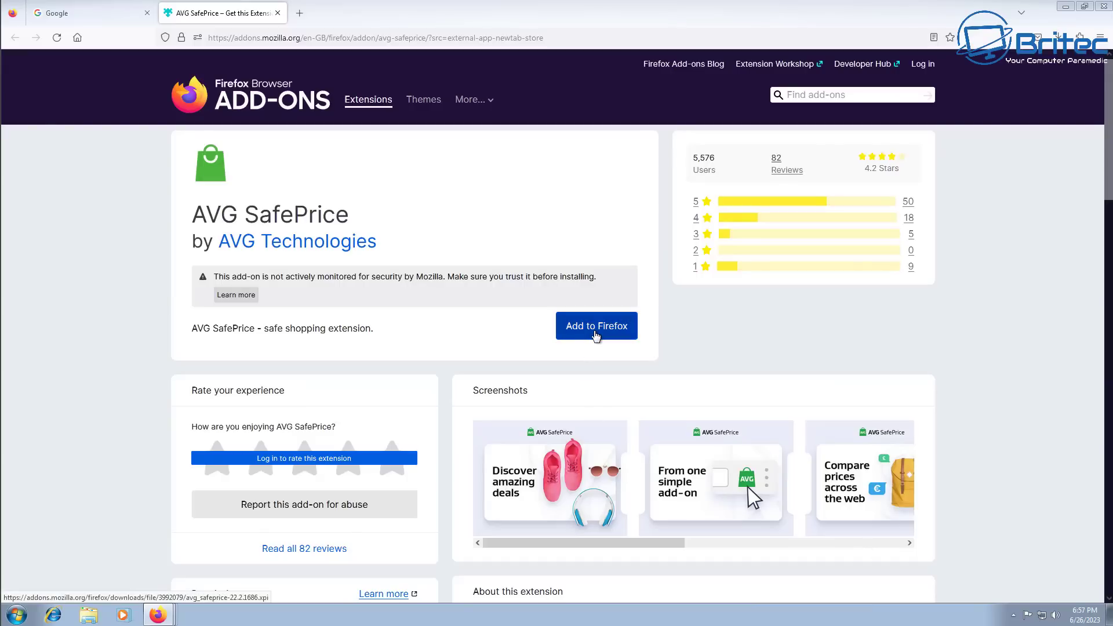
# Add the AVG SafePrice extension to Firefox and grant its requested permissions
pyautogui.click(595, 335)
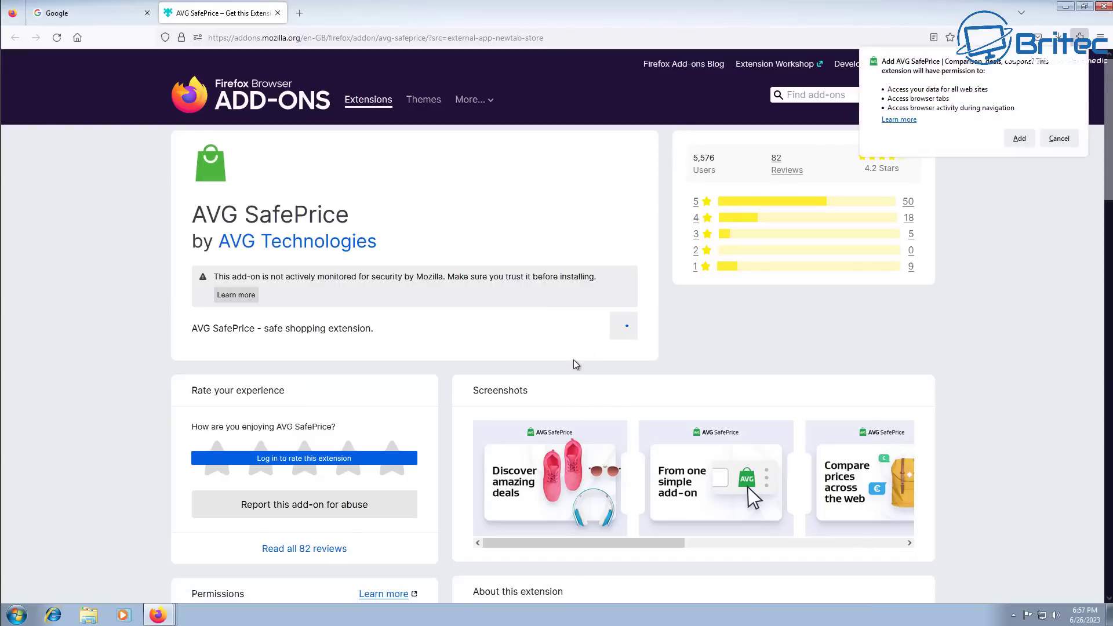
pyautogui.click(1020, 139)
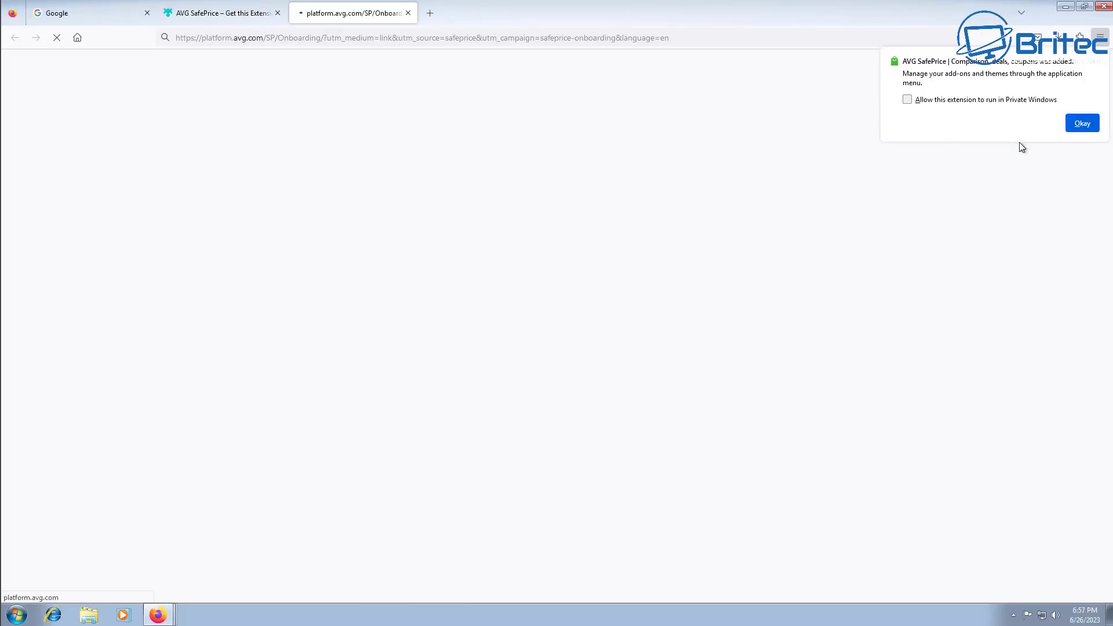
# Allow the AVG SafePrice extension to run in Private Windows, and close its welcome and add-on pages
pyautogui.click(908, 99)
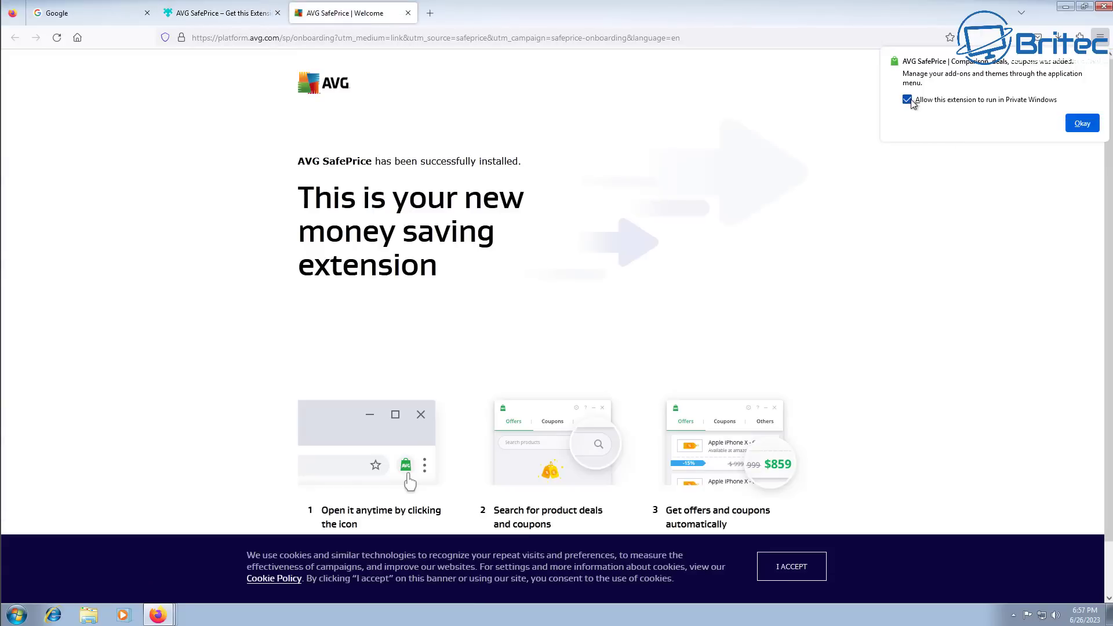
pyautogui.click(1082, 124)
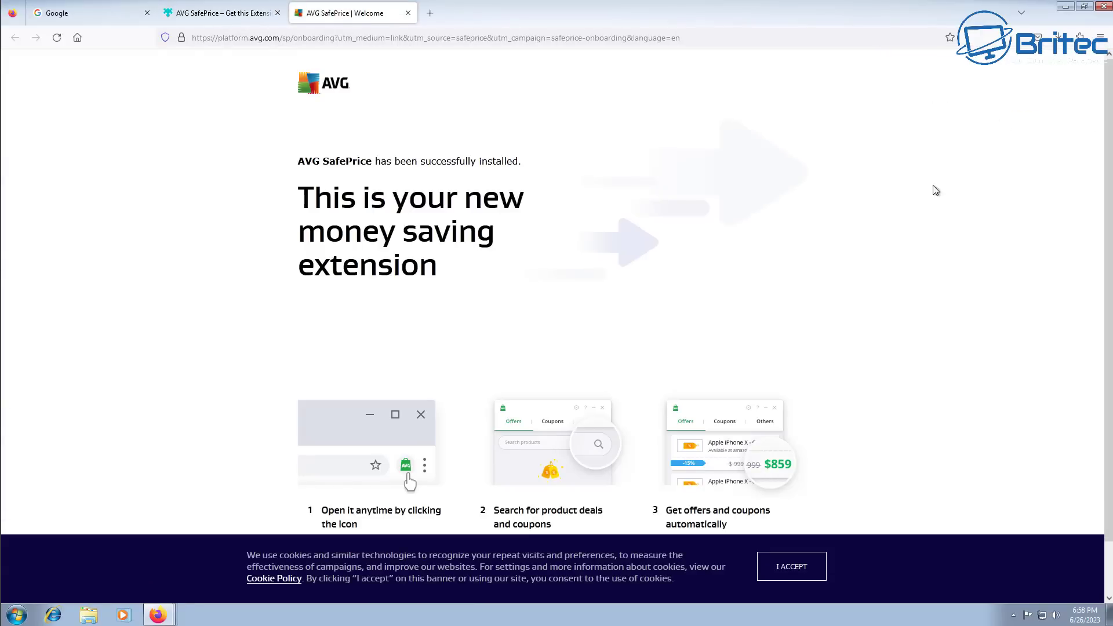
pyautogui.click(408, 13)
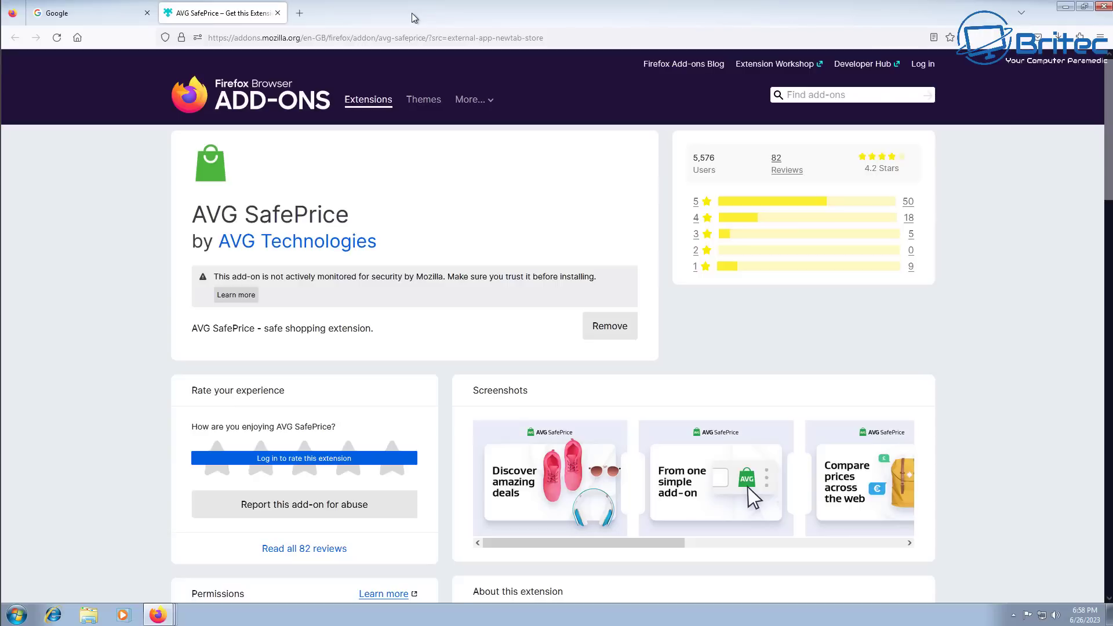
pyautogui.click(280, 12)
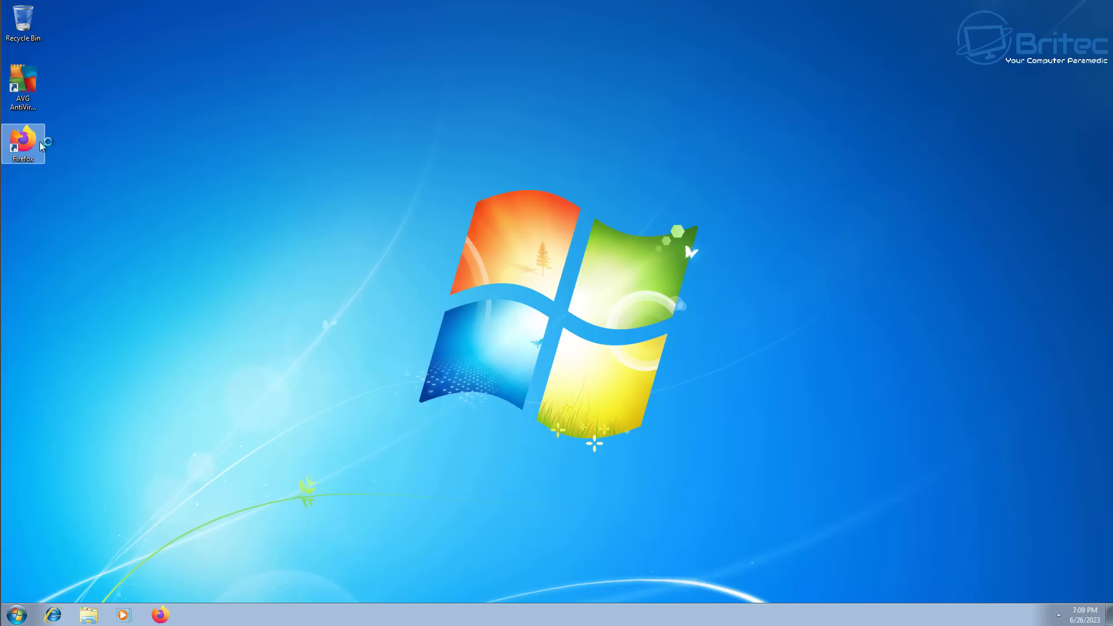
# Open Firefox and search Google for zonealarm, refining the search to the suggested "zonealarm free"
pyautogui.doubleClick(36, 144)
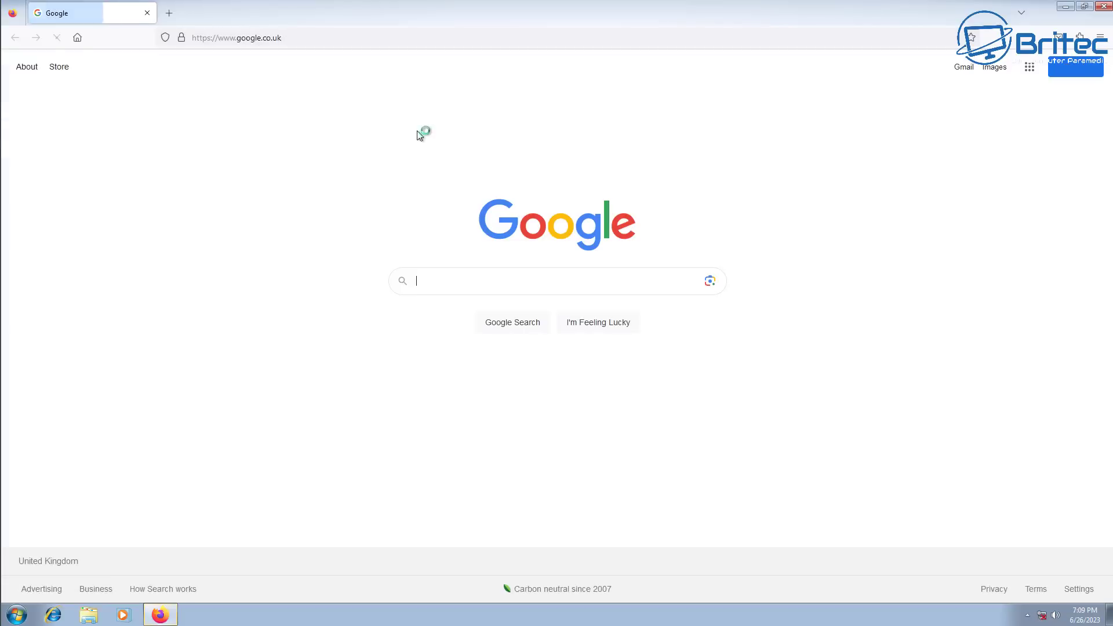
pyautogui.click(457, 276)
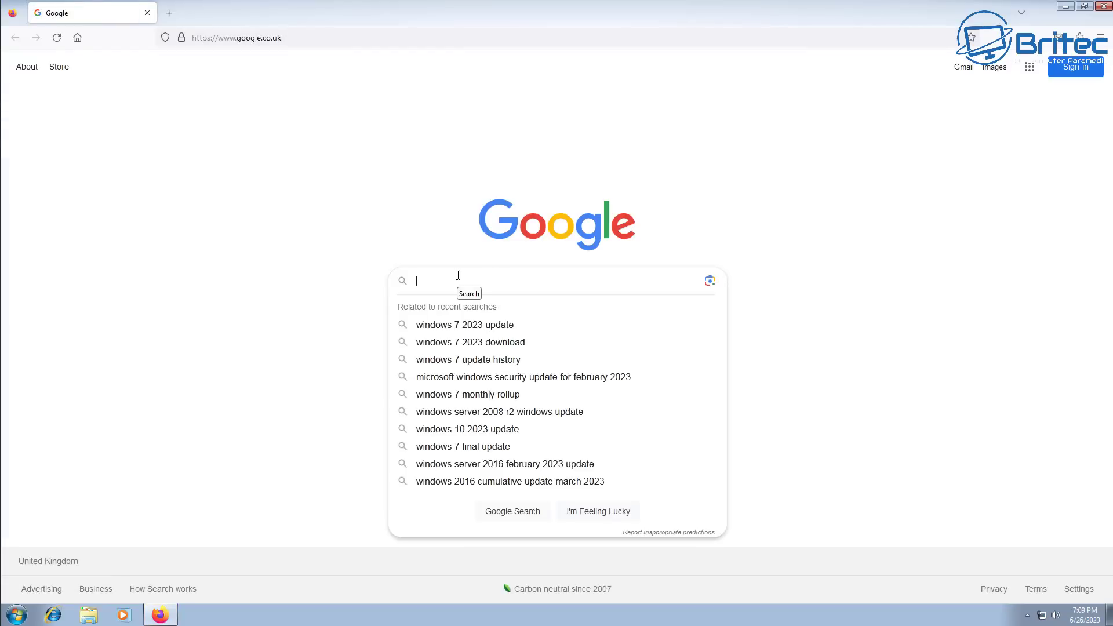
pyautogui.write('zoneala')
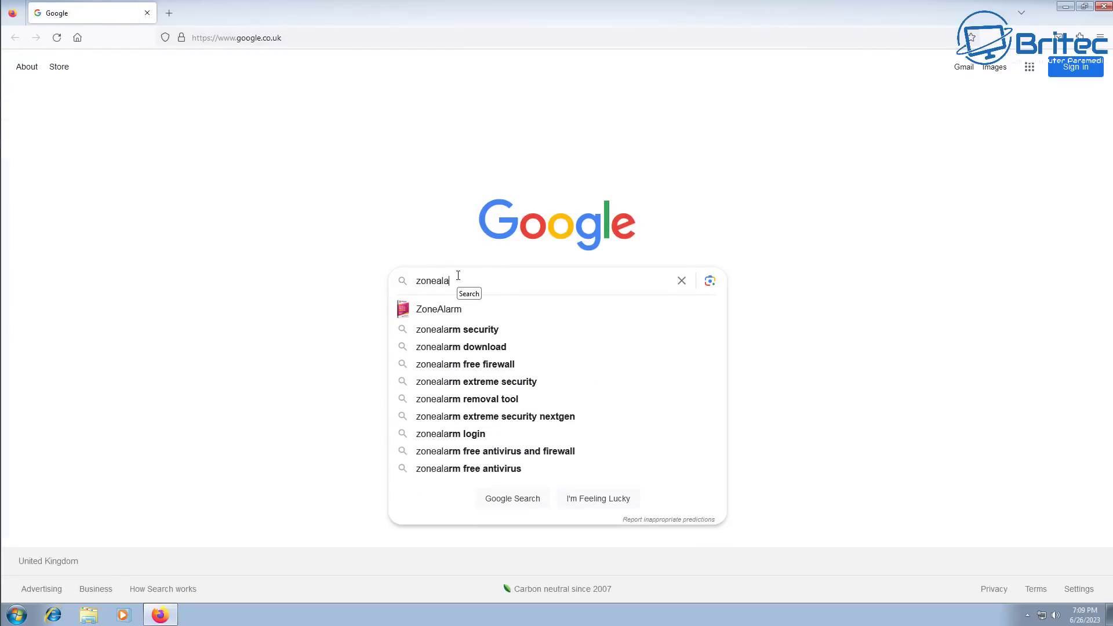
pyautogui.write('rm')
pyautogui.press('Return')
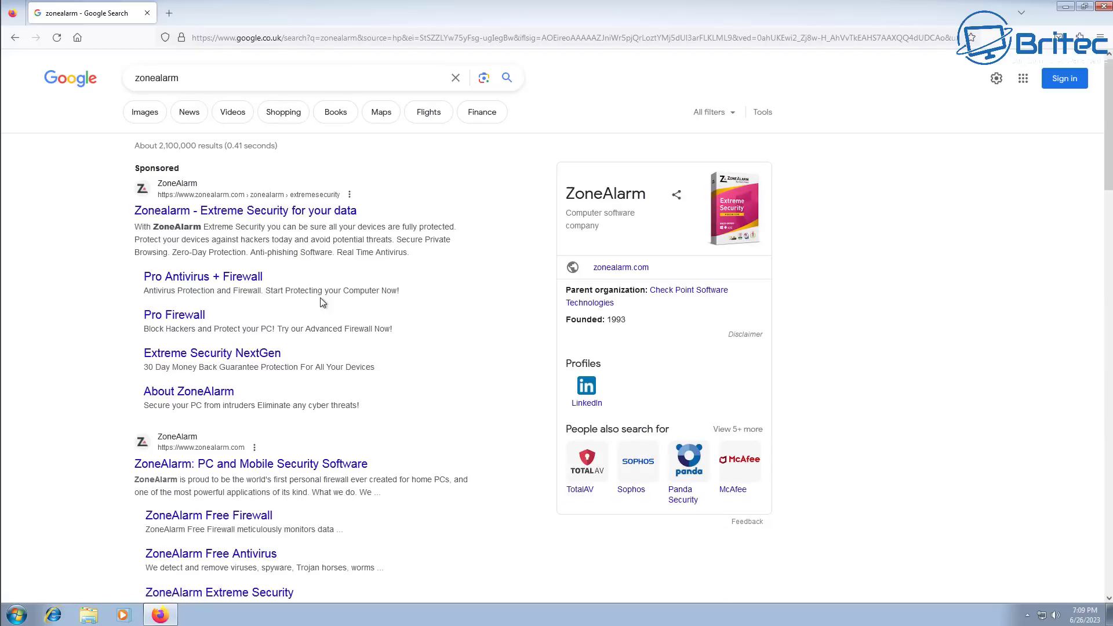
pyautogui.click(211, 69)
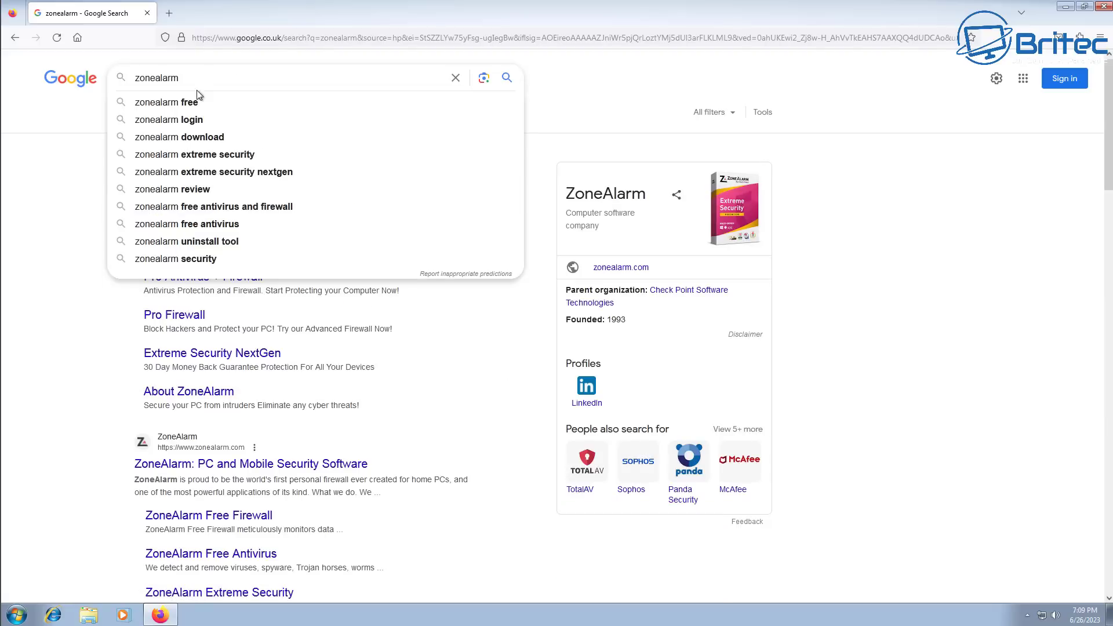
pyautogui.click(178, 108)
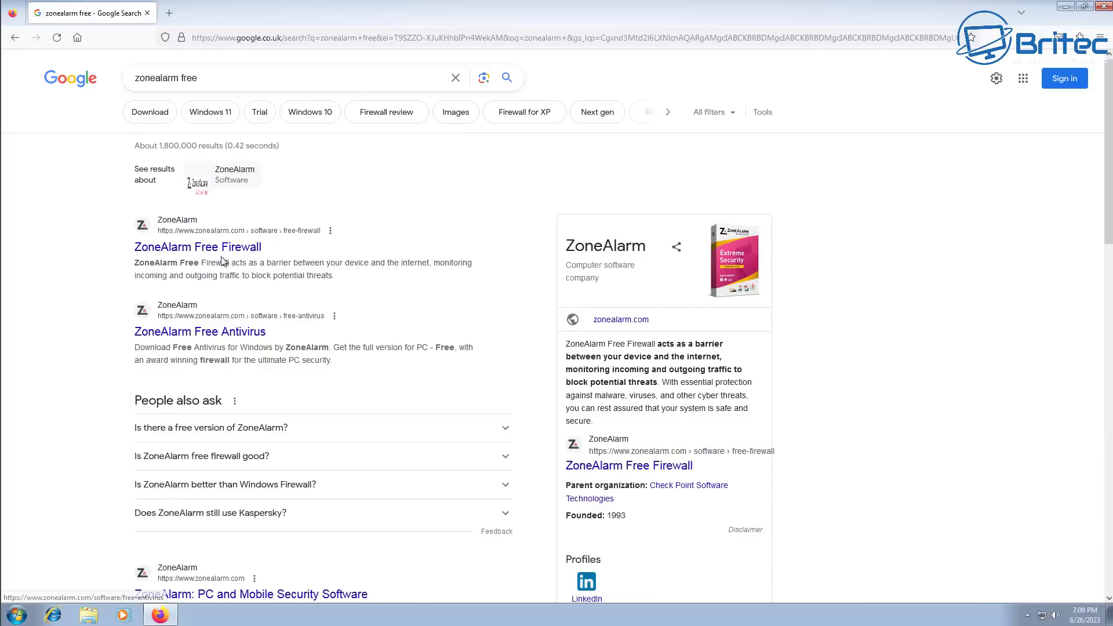
# Download ZoneAlarm Free Firewall from its official page, run the installer and allow it to make changes to the computer
pyautogui.click(219, 249)
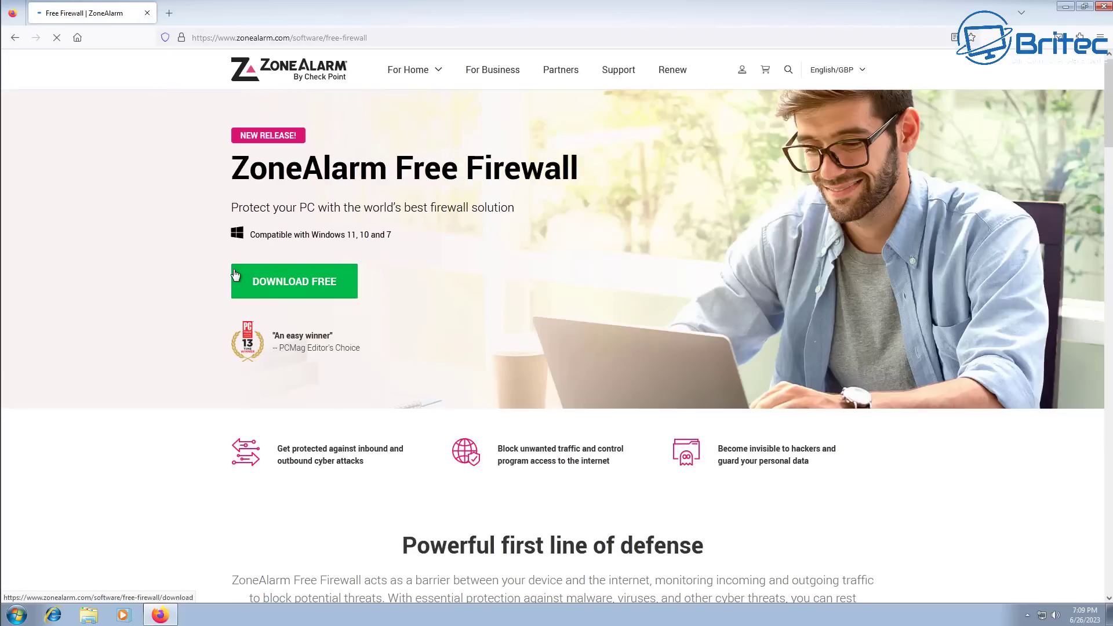
pyautogui.click(312, 291)
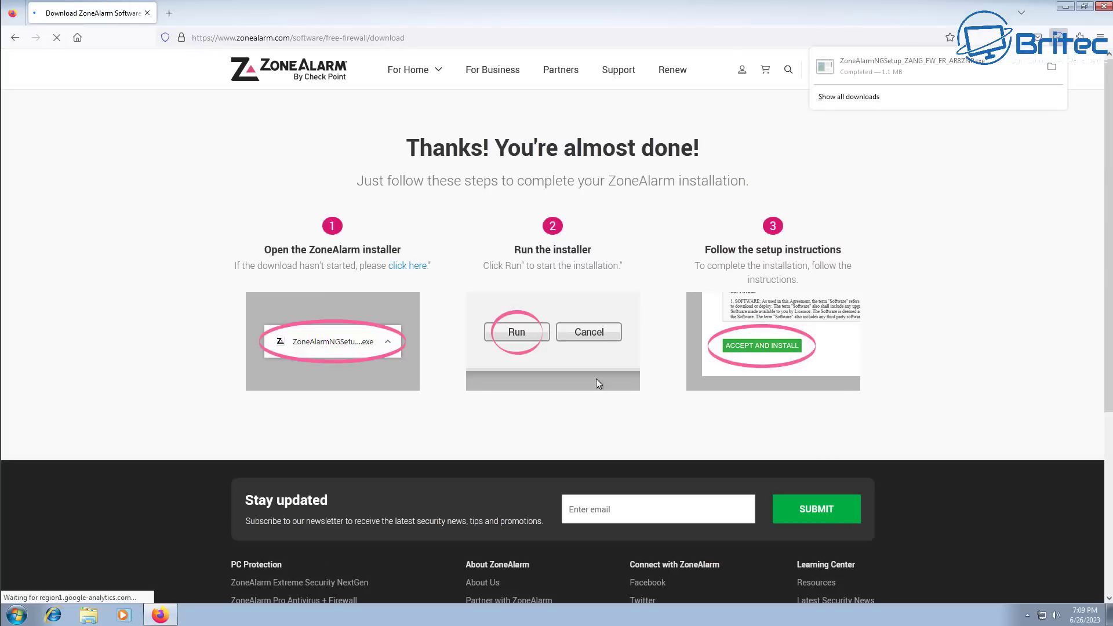
pyautogui.click(906, 65)
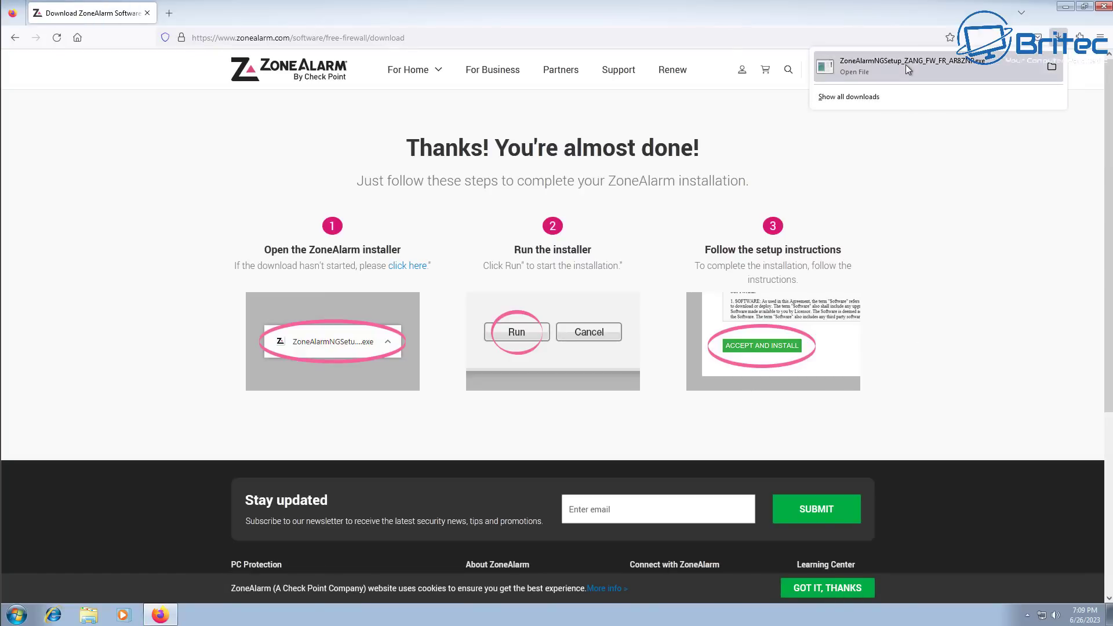
pyautogui.click(586, 322)
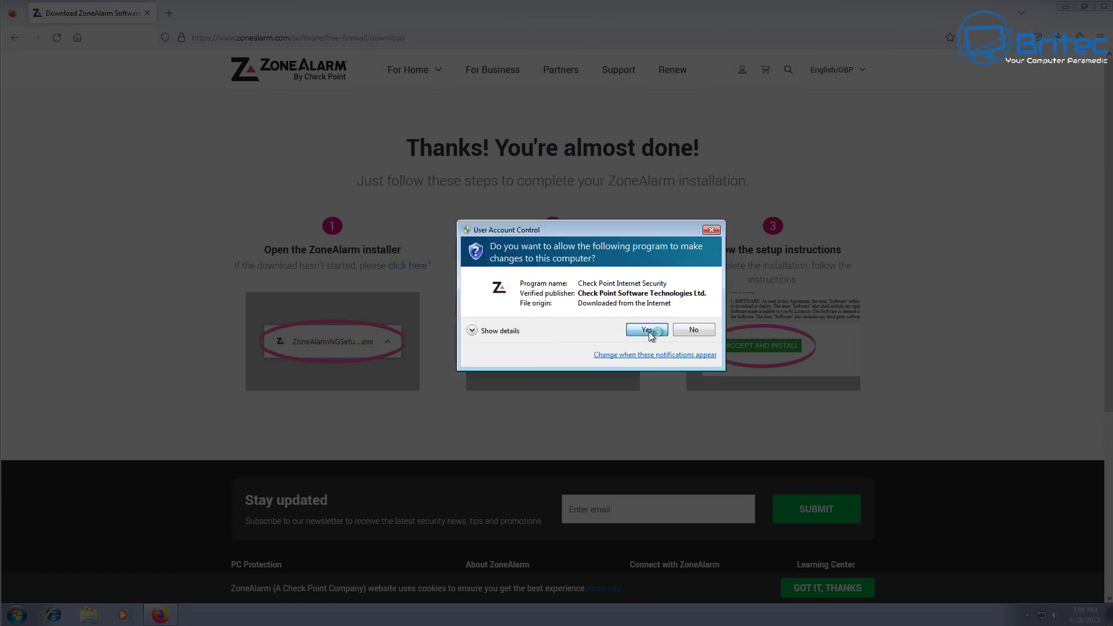
pyautogui.click(649, 329)
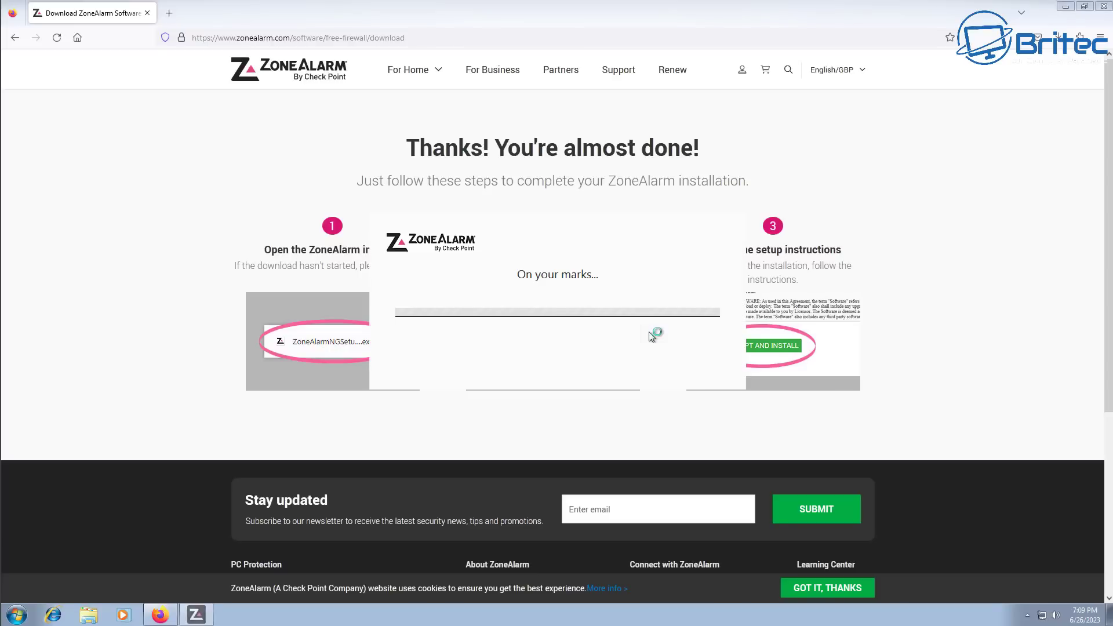
# Close the browser window and restart the computer immediately to finish installing the important Windows updates
pyautogui.click(1106, 14)
pyautogui.click(1104, 9)
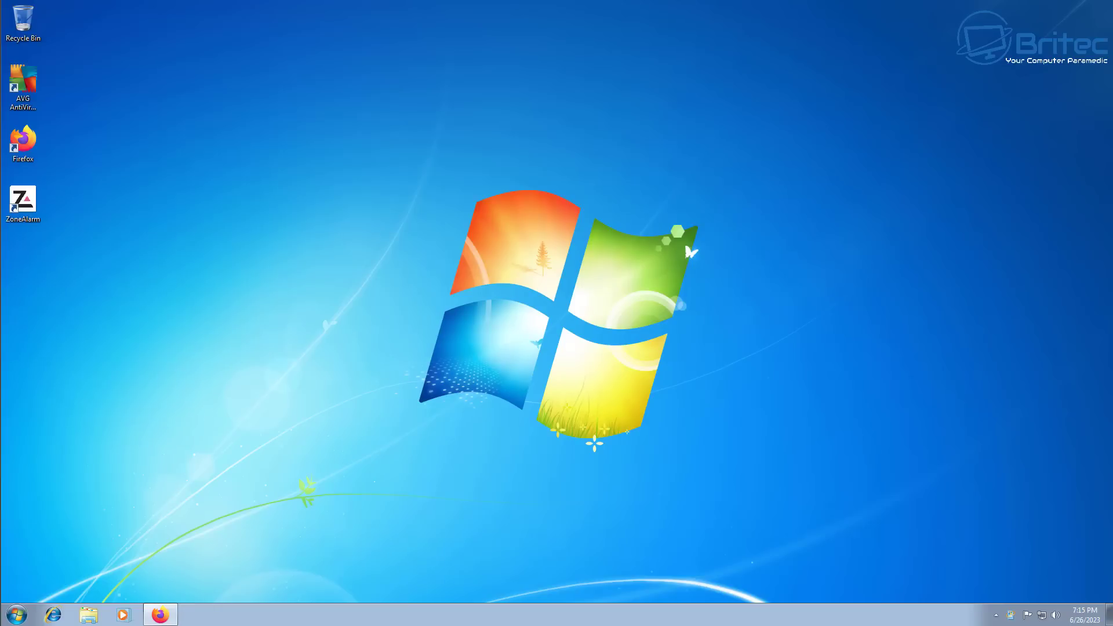
pyautogui.click(1011, 616)
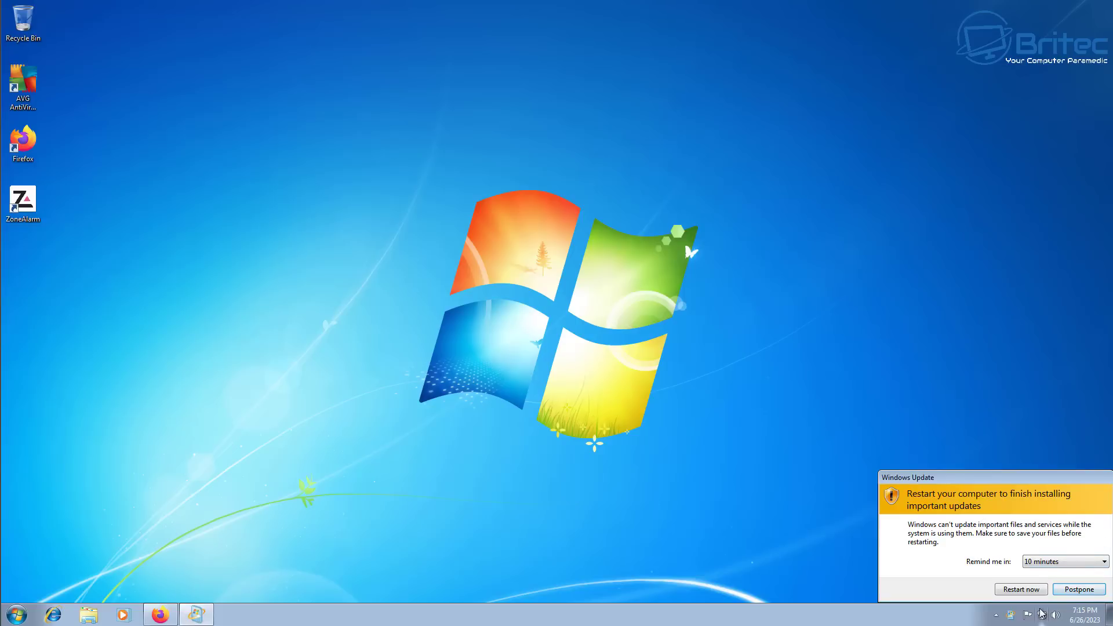
pyautogui.click(1022, 589)
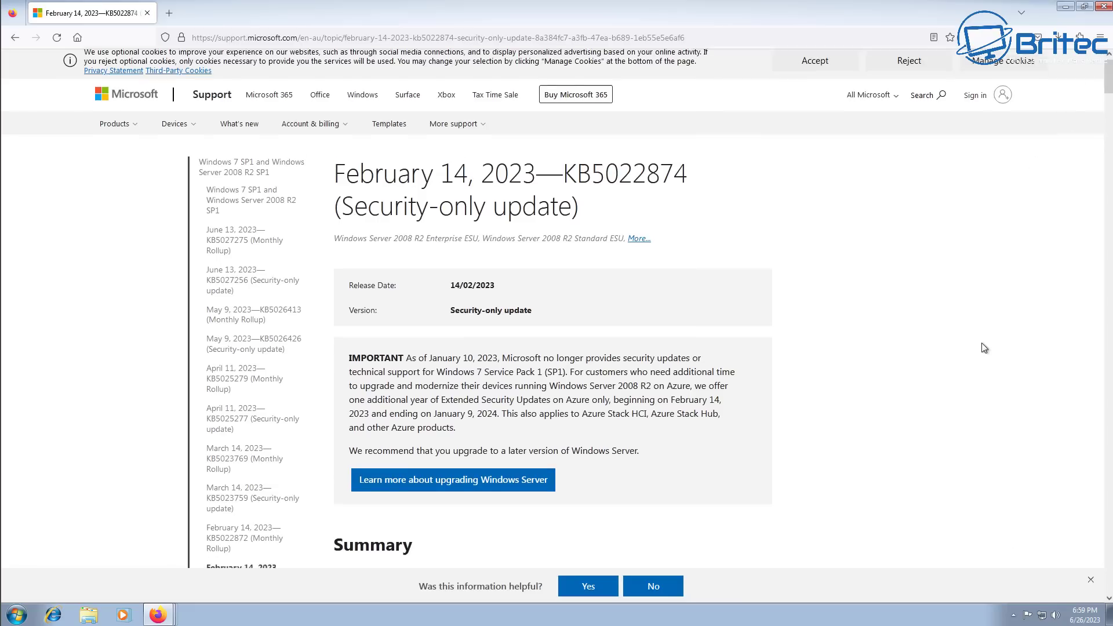
# Examine the KB5022874 security-only update article down to its prerequisites, and look at the linked Microsoft Update Catalog home page
pyautogui.scroll(-2, 984, 348)
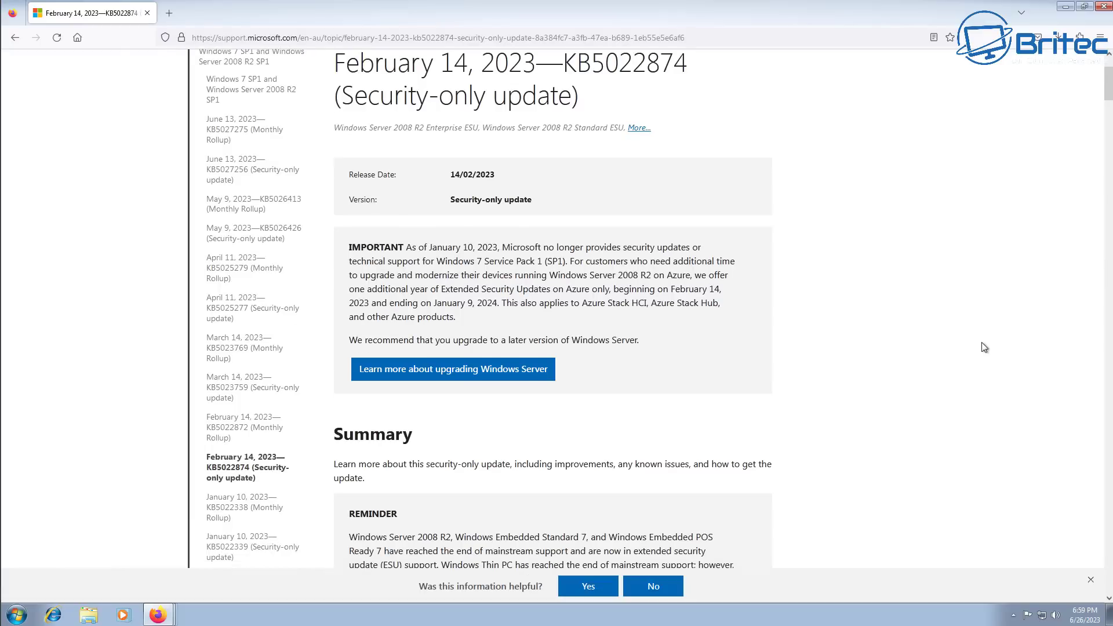
pyautogui.scroll(-10, 984, 348)
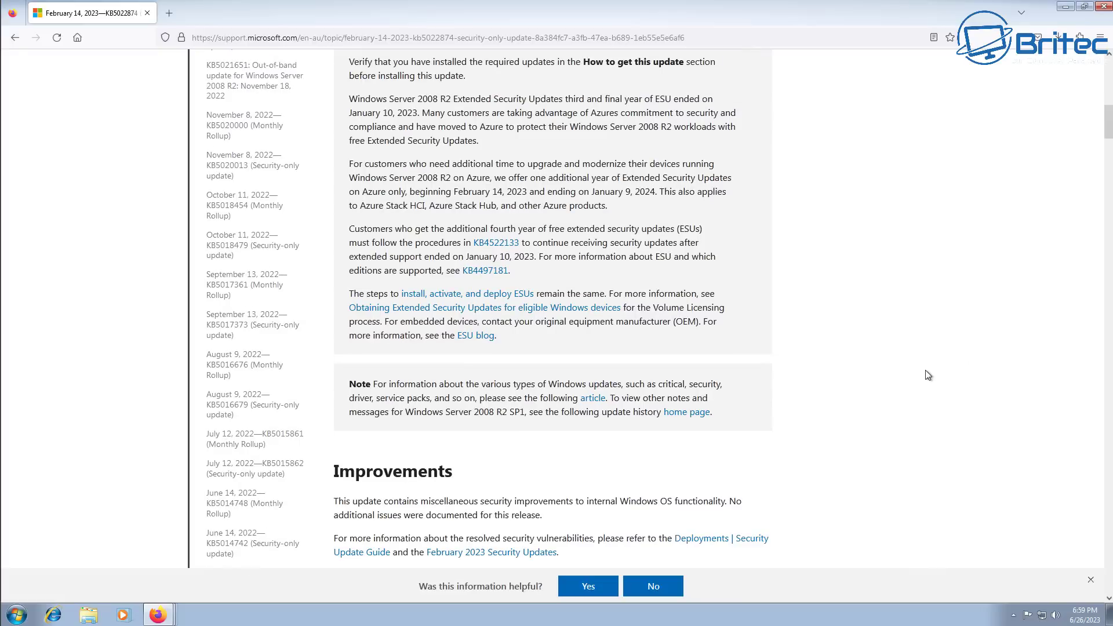
pyautogui.scroll(-7, 927, 375)
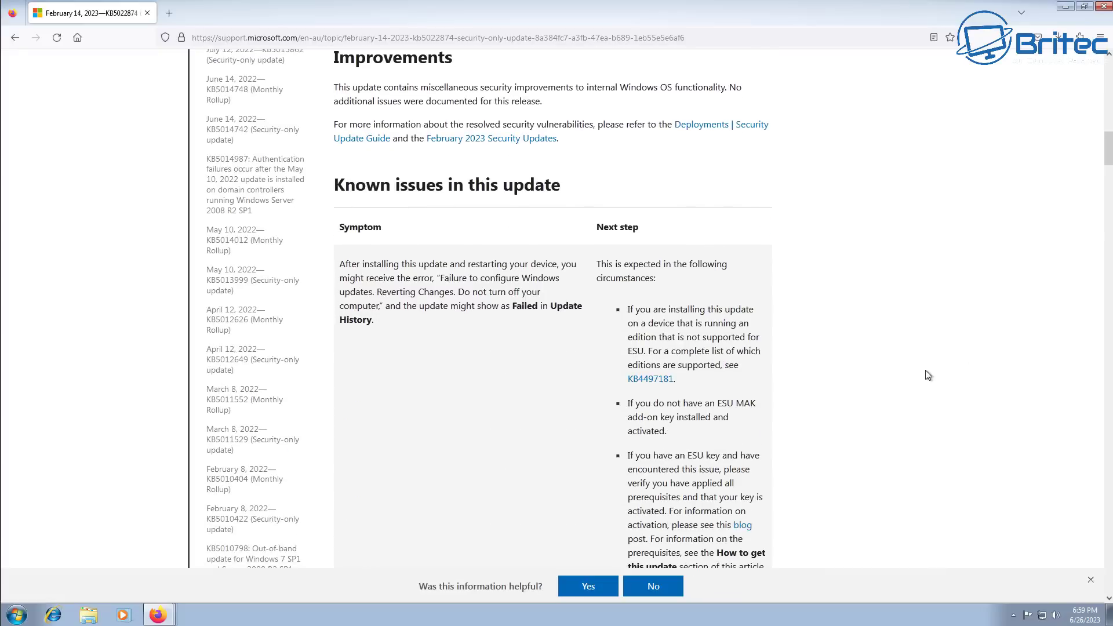
pyautogui.scroll(-11, 928, 376)
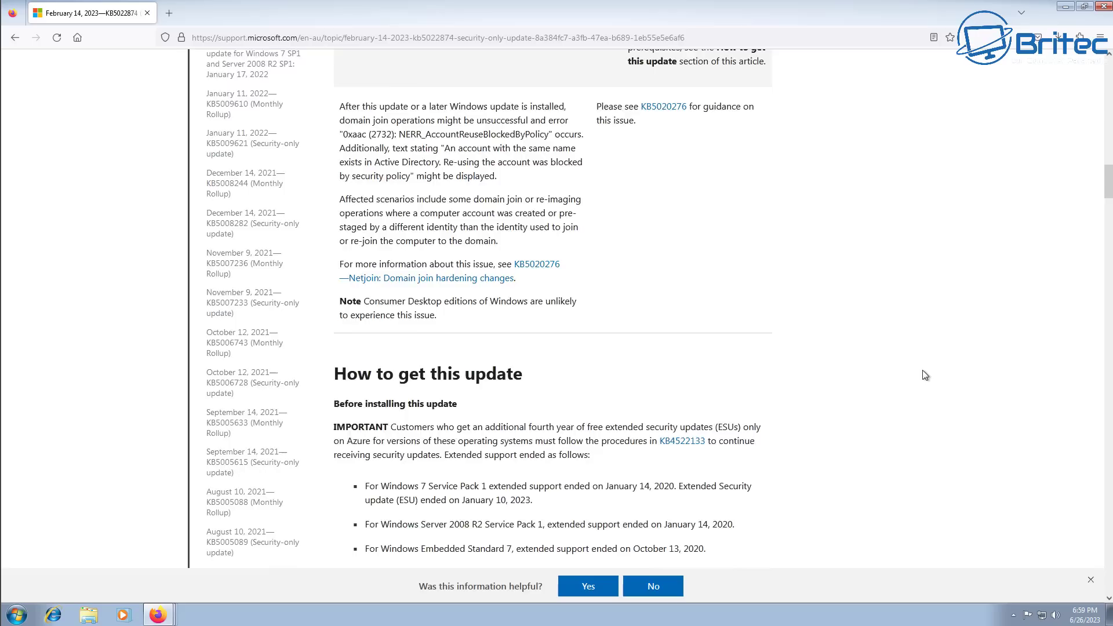
pyautogui.scroll(-8, 925, 376)
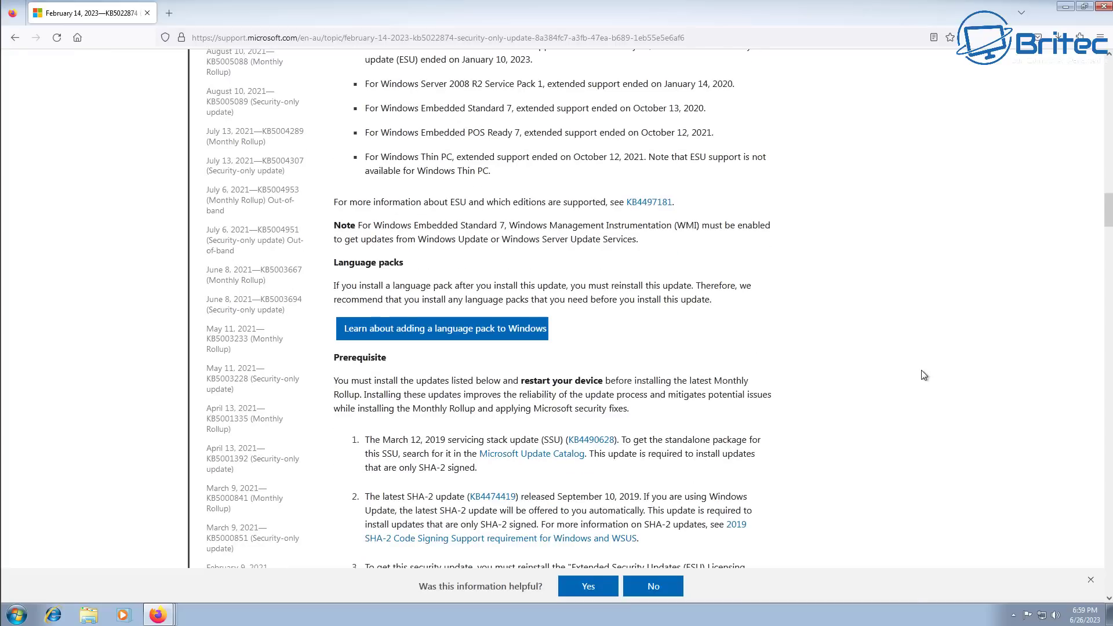
pyautogui.scroll(-1, 924, 376)
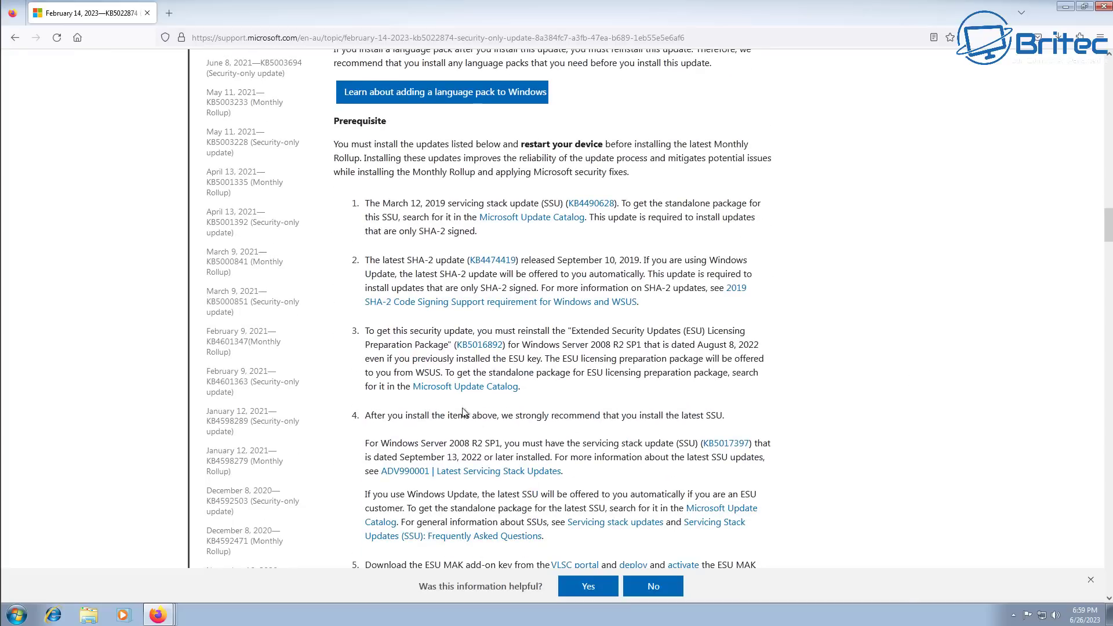
pyautogui.click(474, 390)
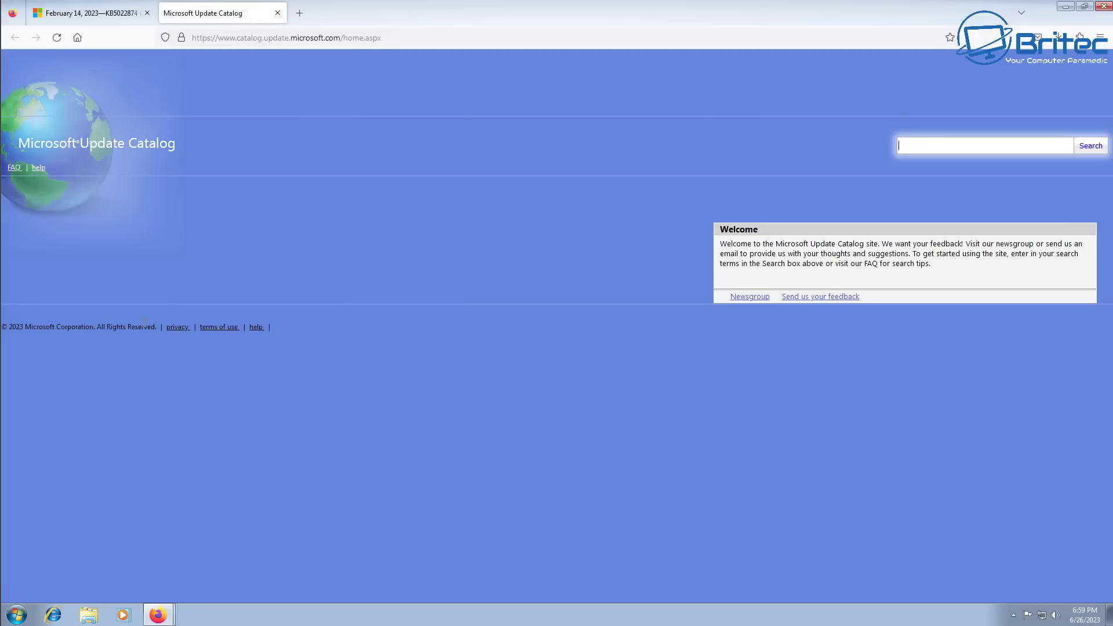
pyautogui.click(61, 40)
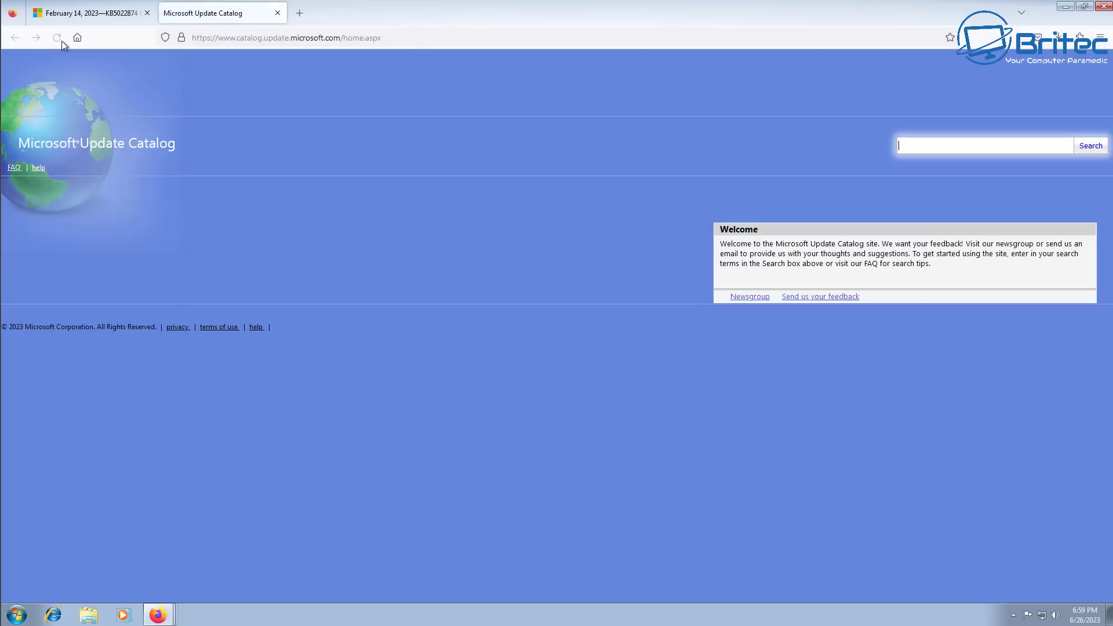
pyautogui.click(277, 14)
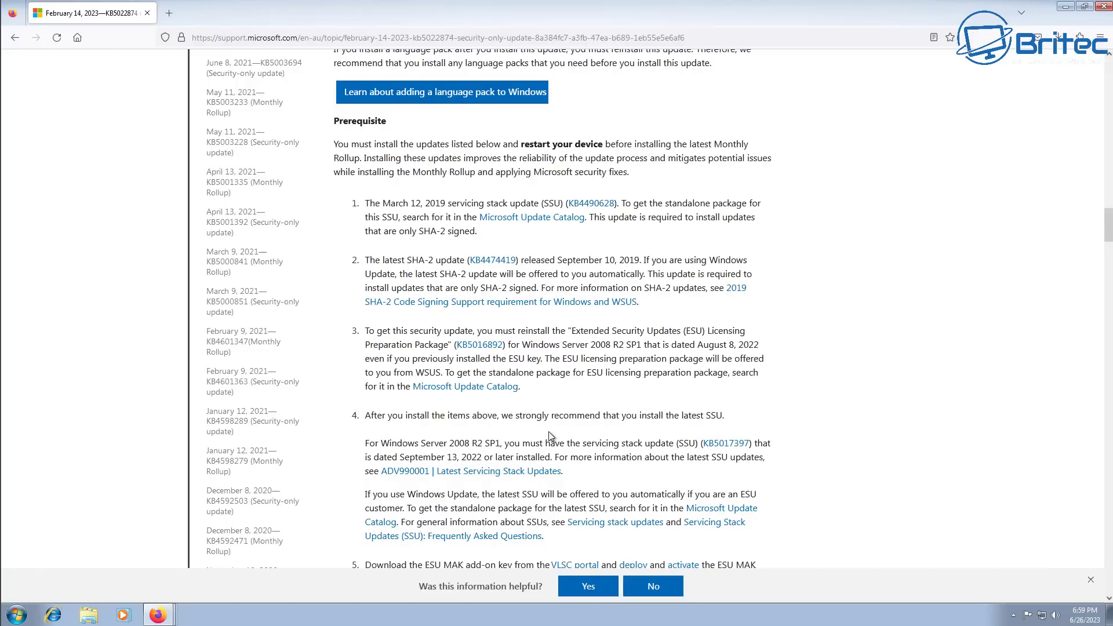
pyautogui.click(524, 217)
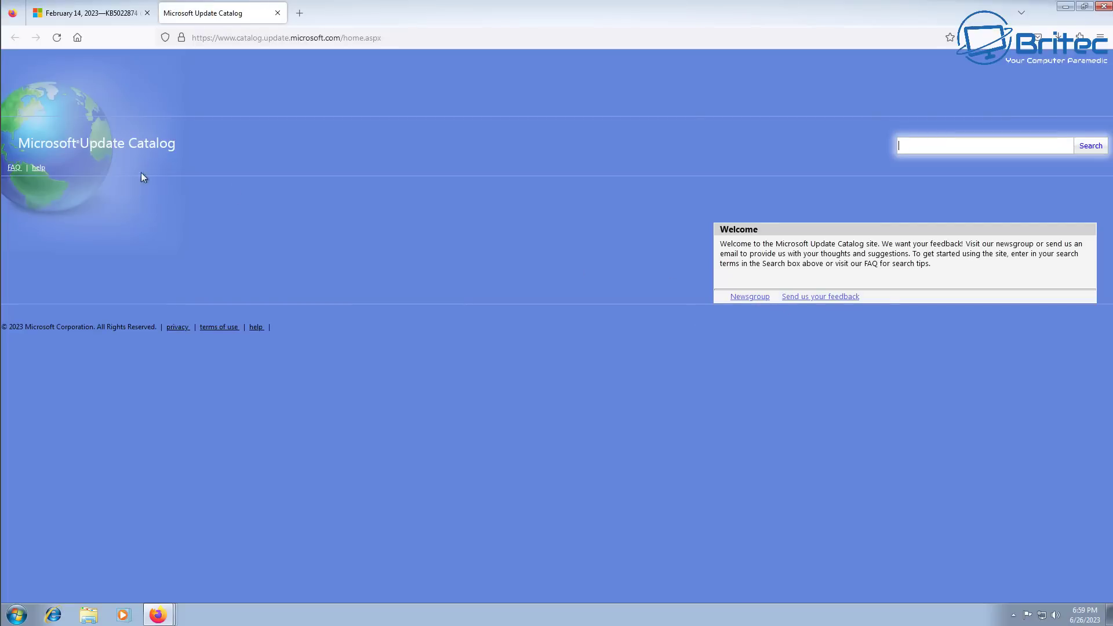
pyautogui.click(277, 13)
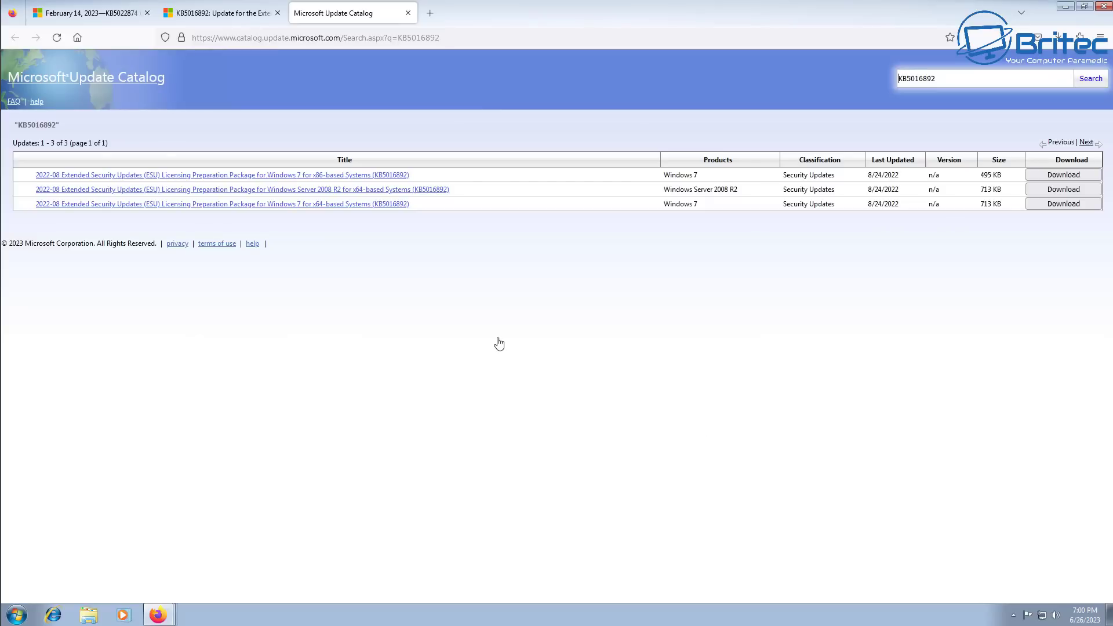
# Save the KB5016892 ESU Licensing Preparation Package for Windows 7 x64 in the Downloads folder, replacing the existing file
pyautogui.click(1073, 206)
pyautogui.click(1073, 206)
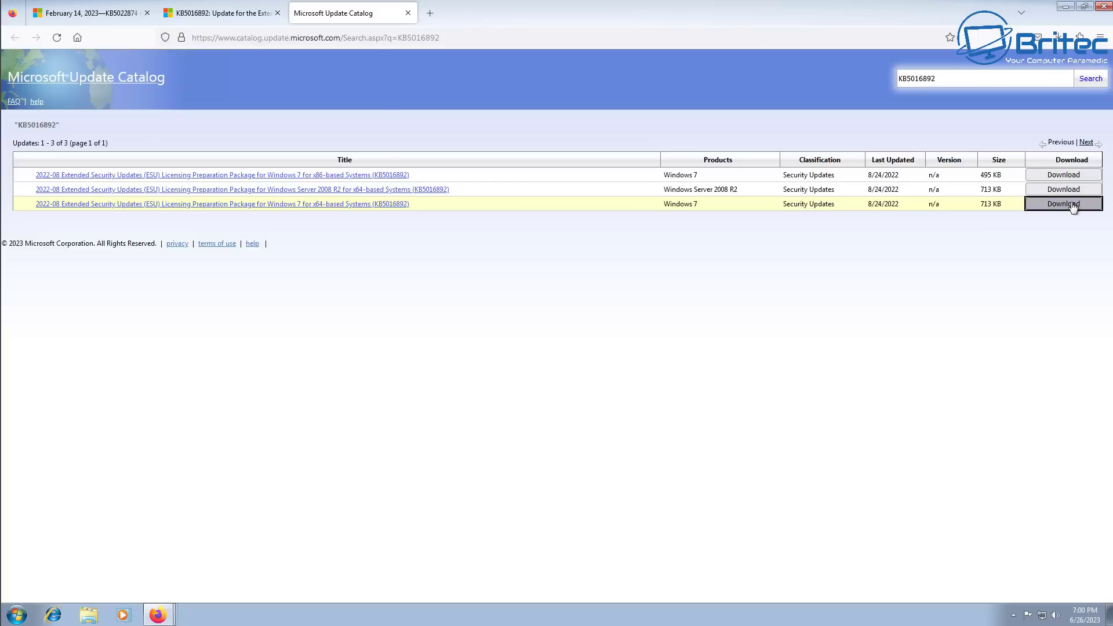
pyautogui.moveTo(187, 21); pyautogui.dragTo(420, 164)
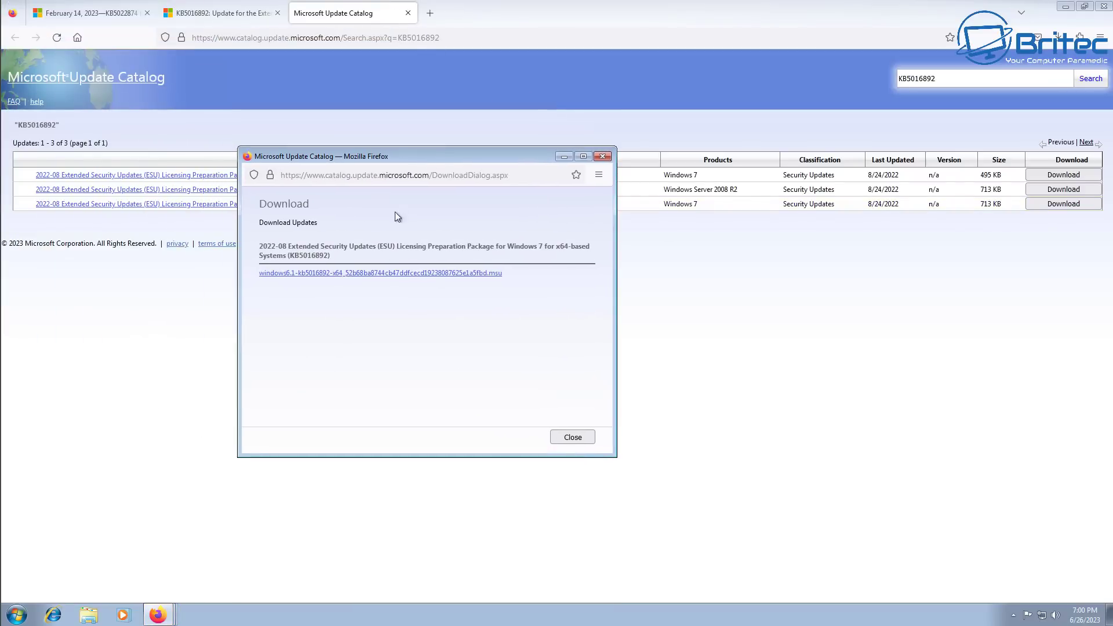
pyautogui.rightClick(447, 276)
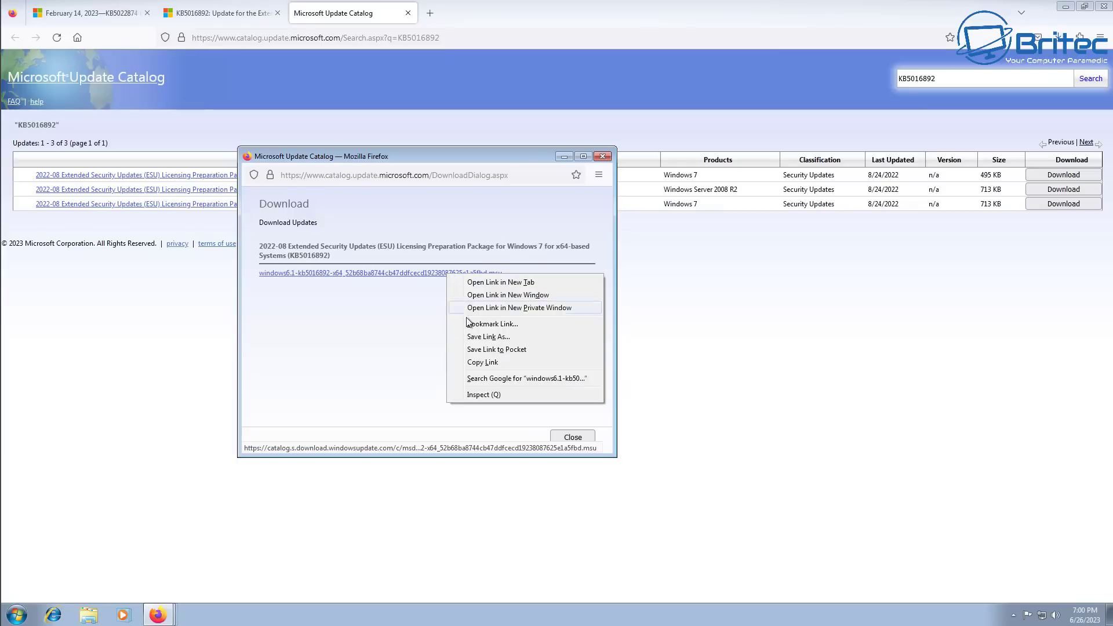
pyautogui.click(486, 338)
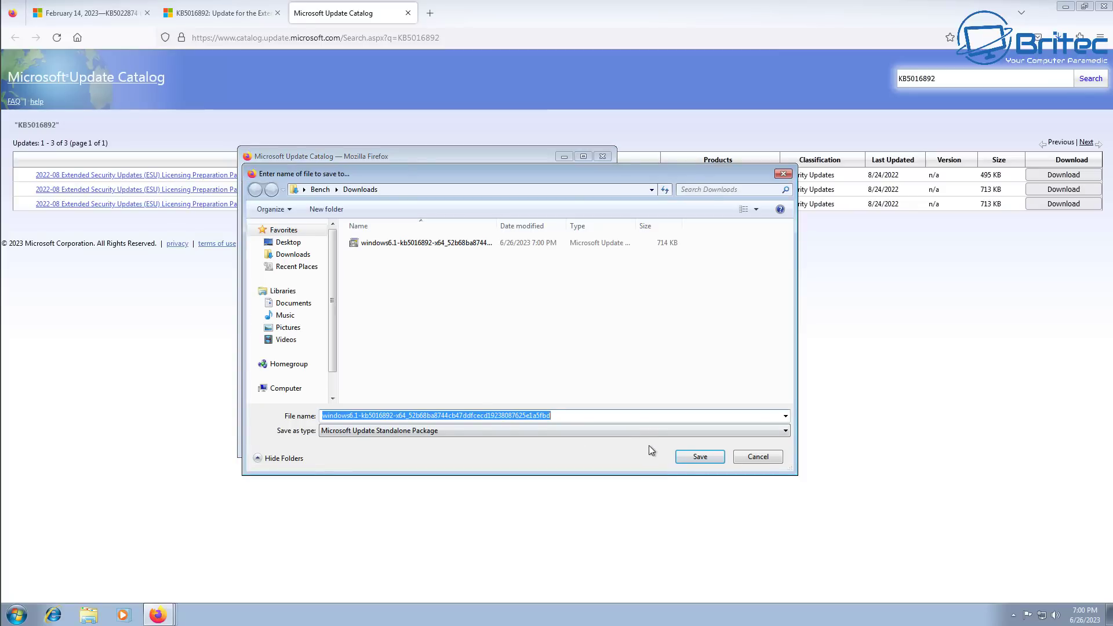
pyautogui.click(702, 458)
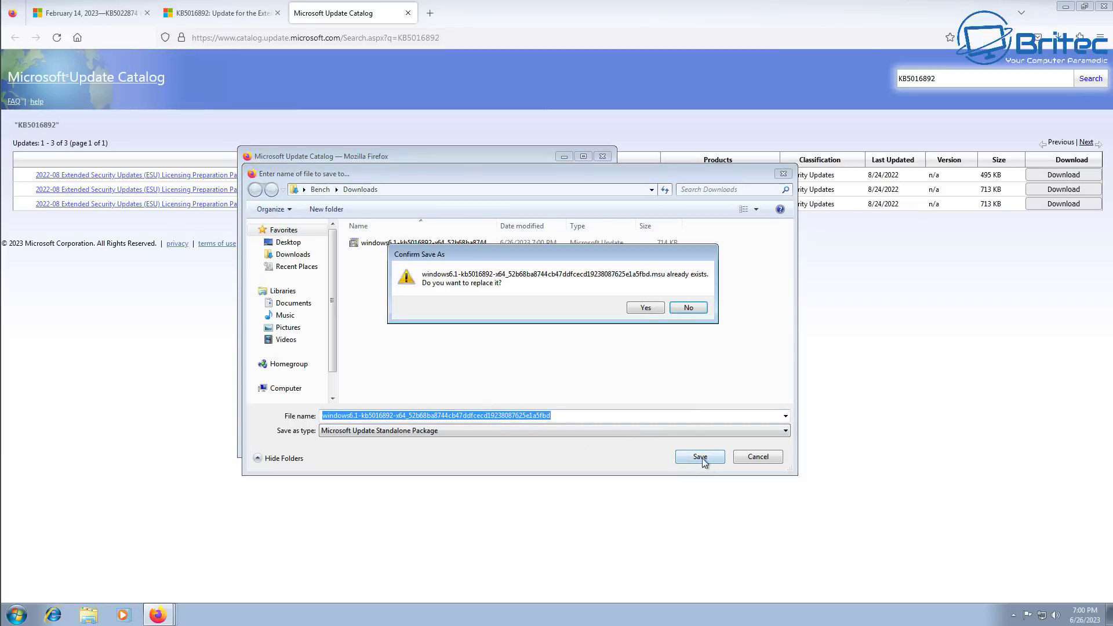
pyautogui.click(648, 309)
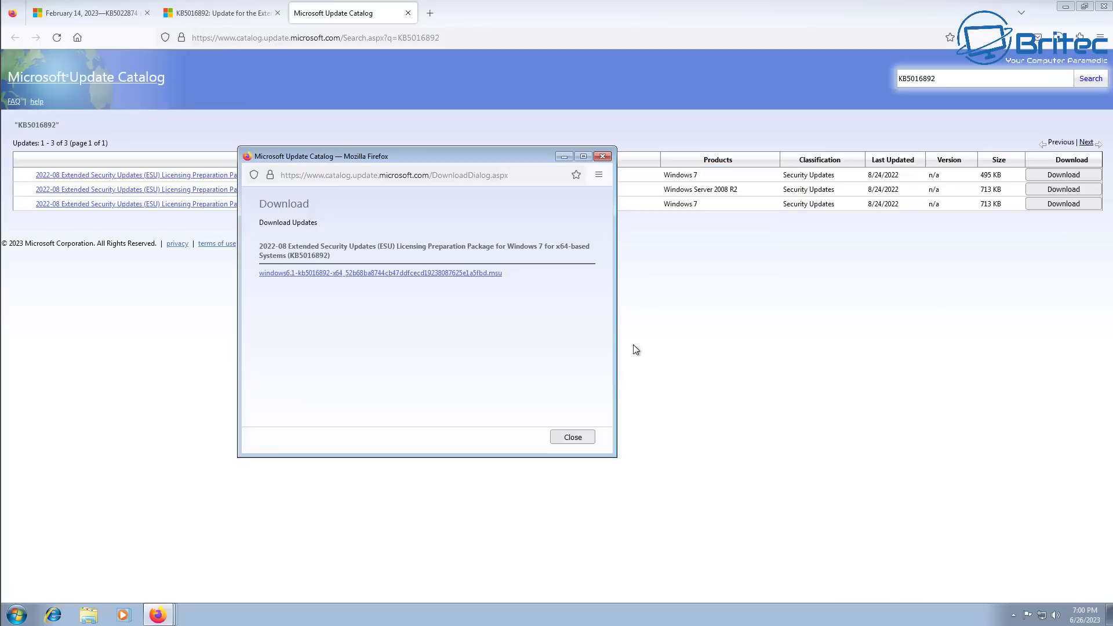
# Close the catalog download window, minimize the browser and run the downloaded KB5016892 x64 update package from the Downloads folder
pyautogui.click(573, 437)
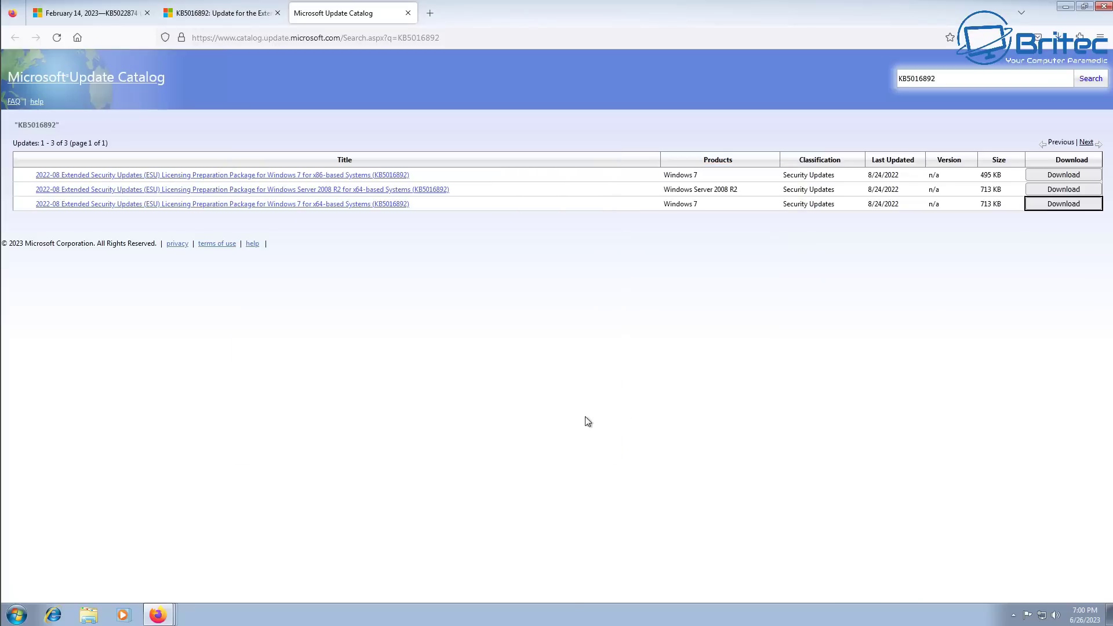
pyautogui.click(1066, 7)
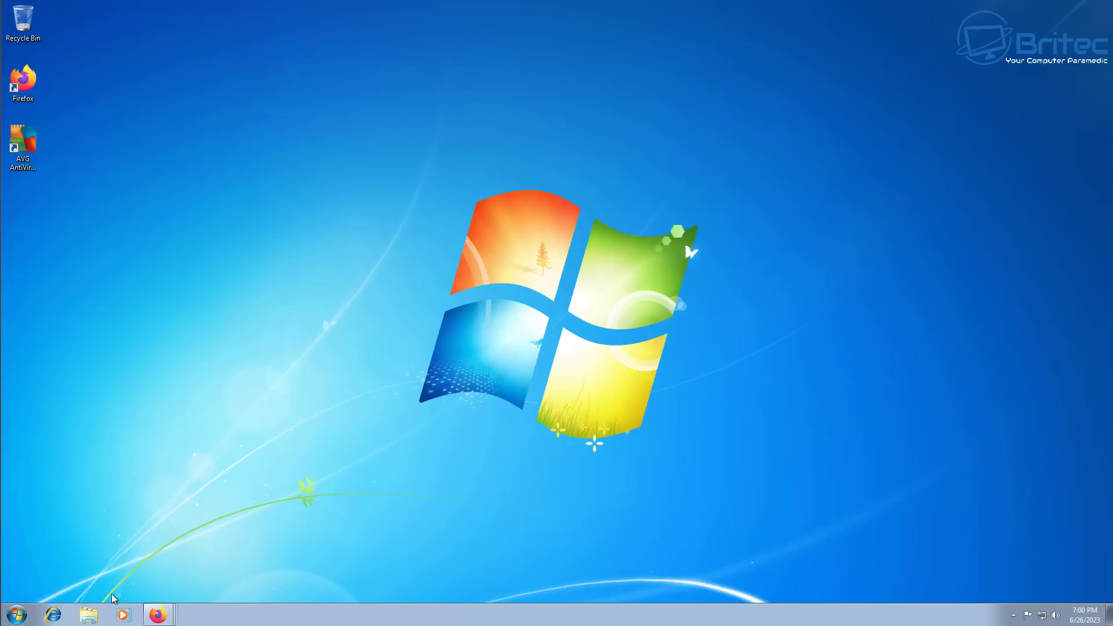
pyautogui.click(87, 616)
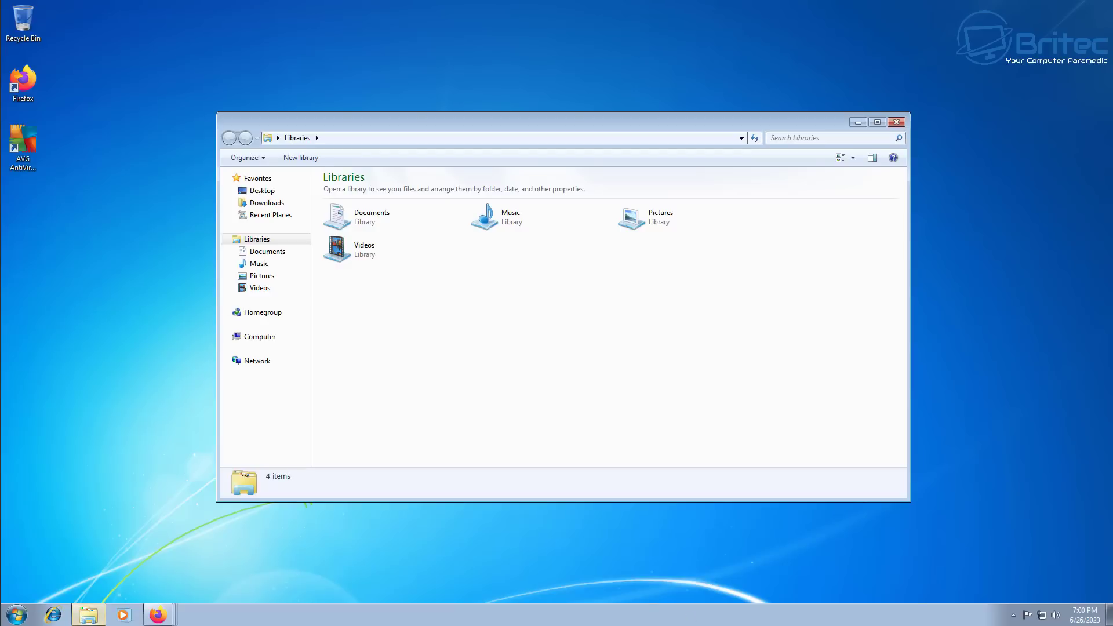
pyautogui.click(269, 205)
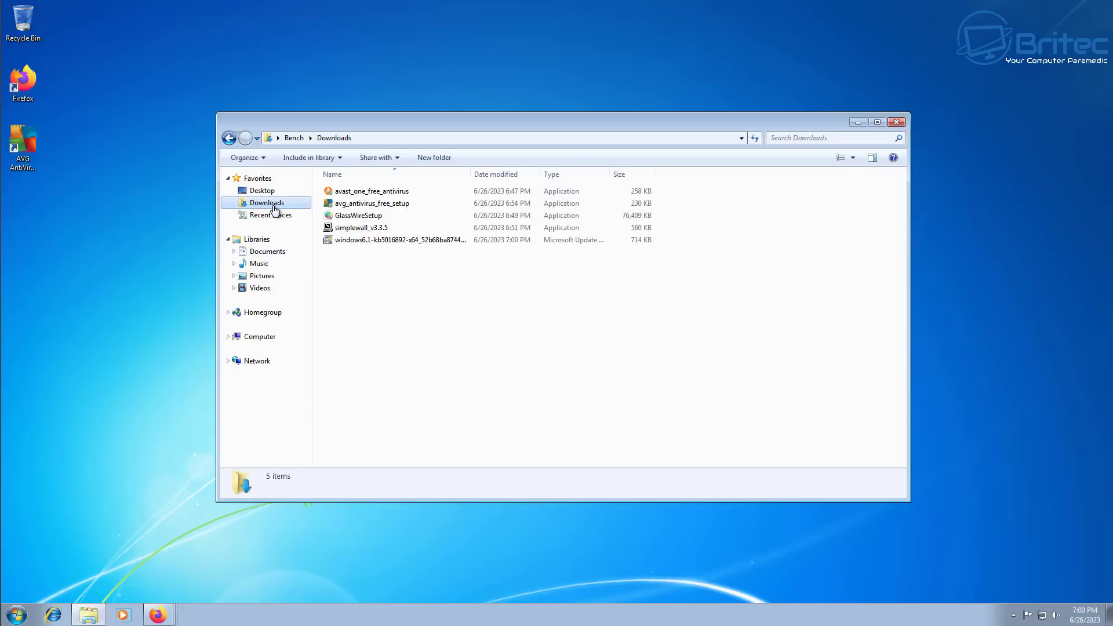
pyautogui.doubleClick(398, 242)
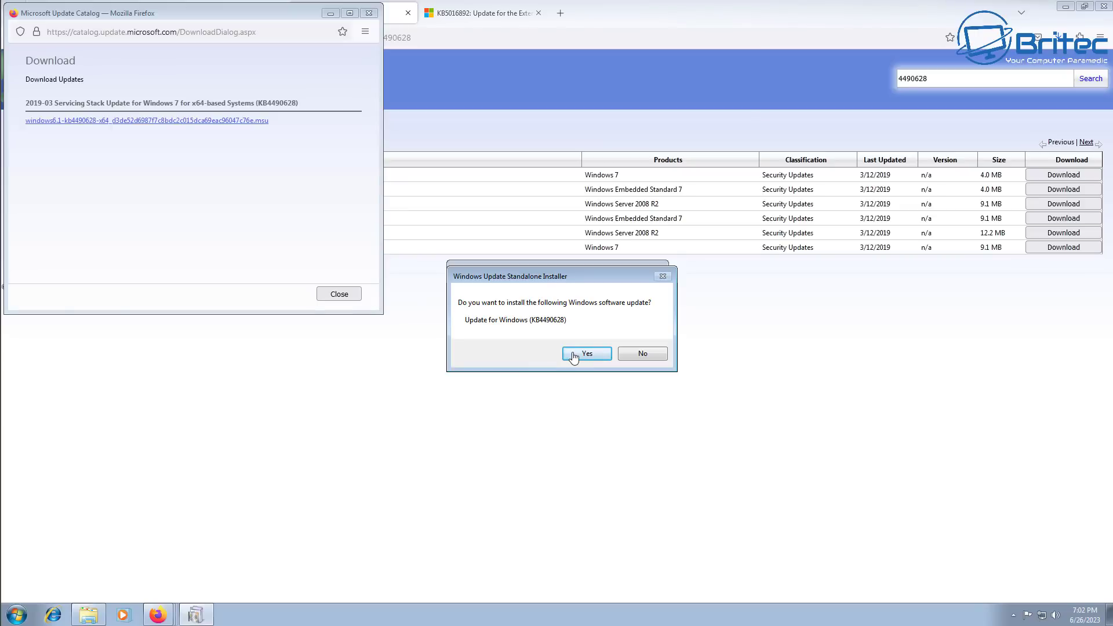
# Install the servicing stack update KB4490628 with the standalone installer and close the installer and its catalog download window out of the way
pyautogui.click(580, 353)
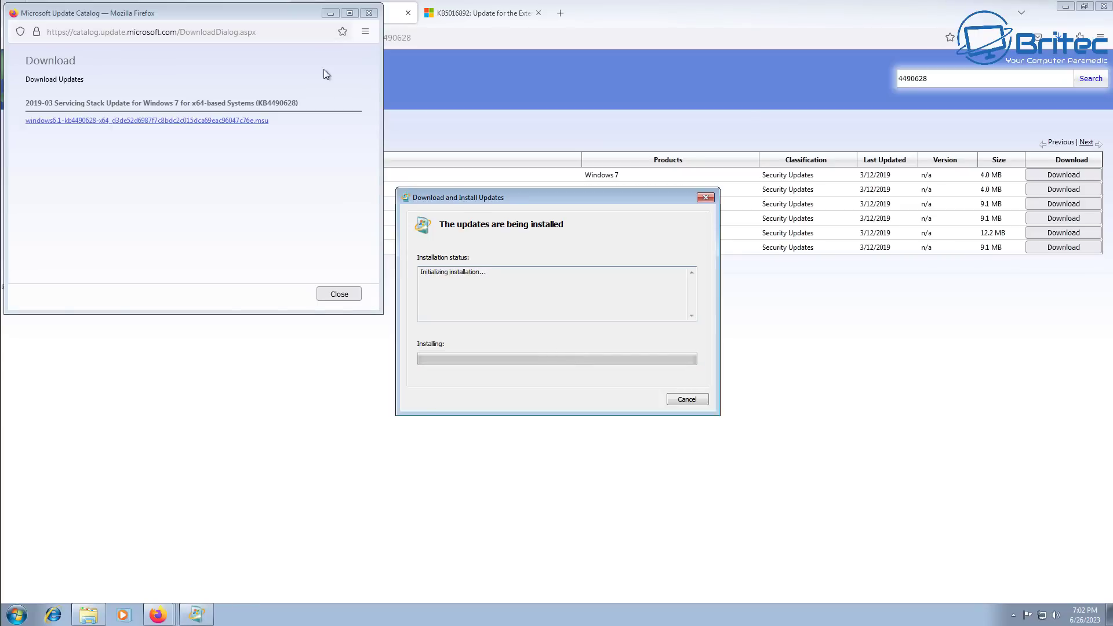
pyautogui.click(331, 12)
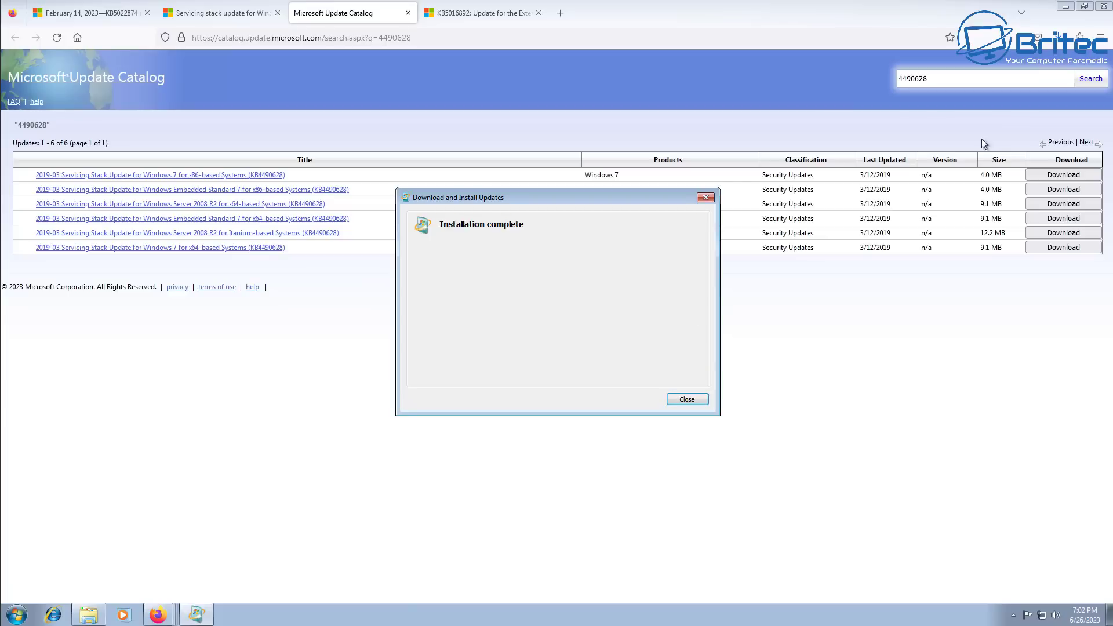
pyautogui.click(687, 400)
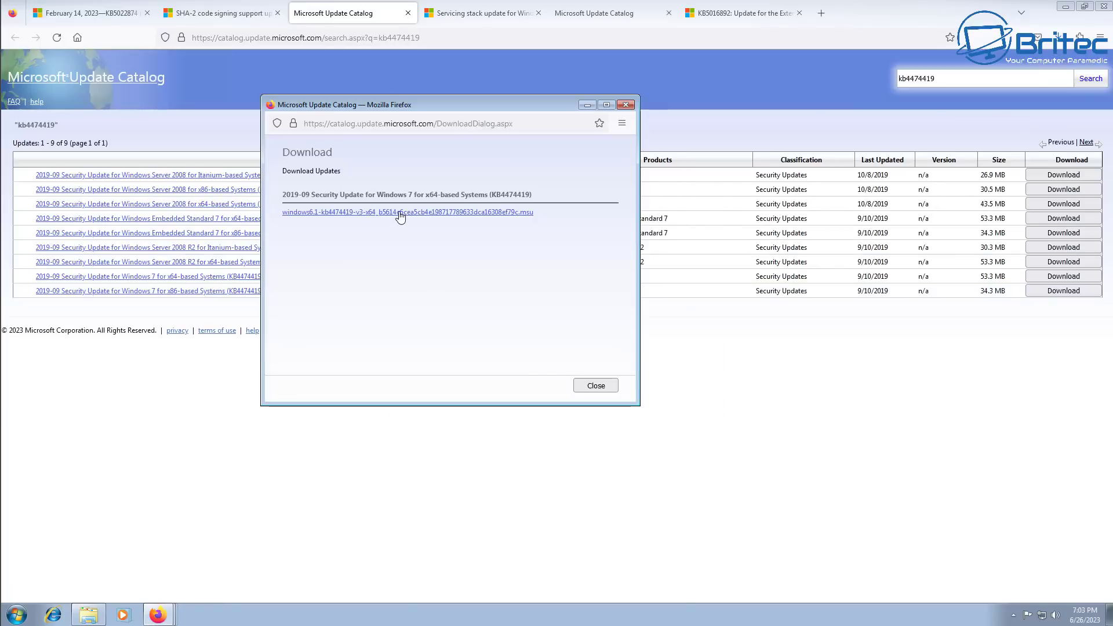
# Save the KB4474419 v3 security update package for Windows 7 x64 in the Downloads folder and minimize the download window
pyautogui.rightClick(401, 216)
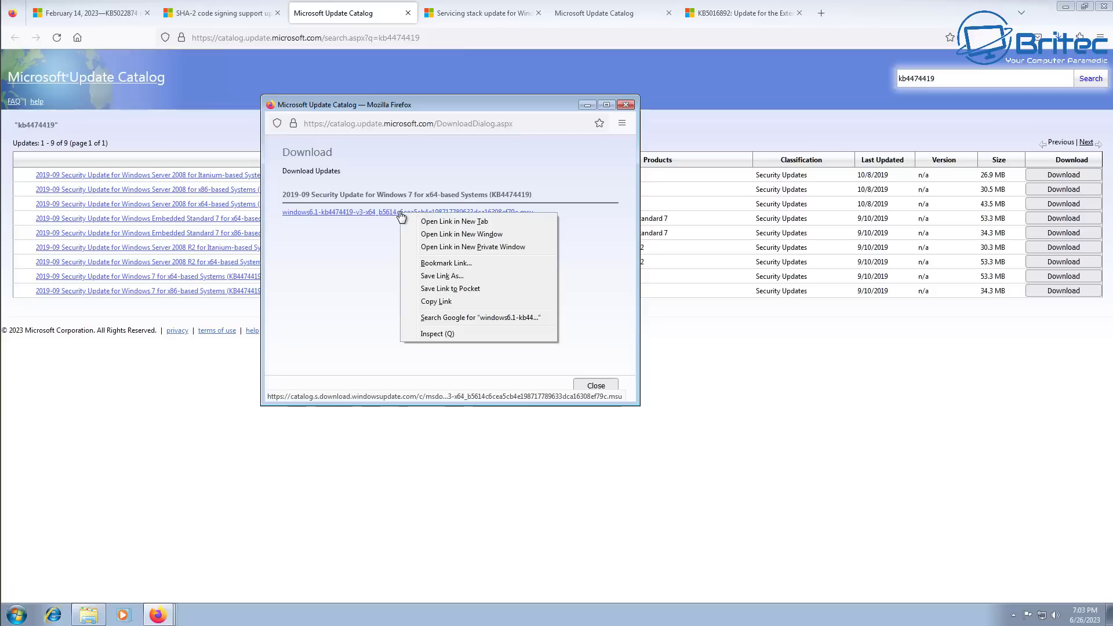
pyautogui.click(454, 276)
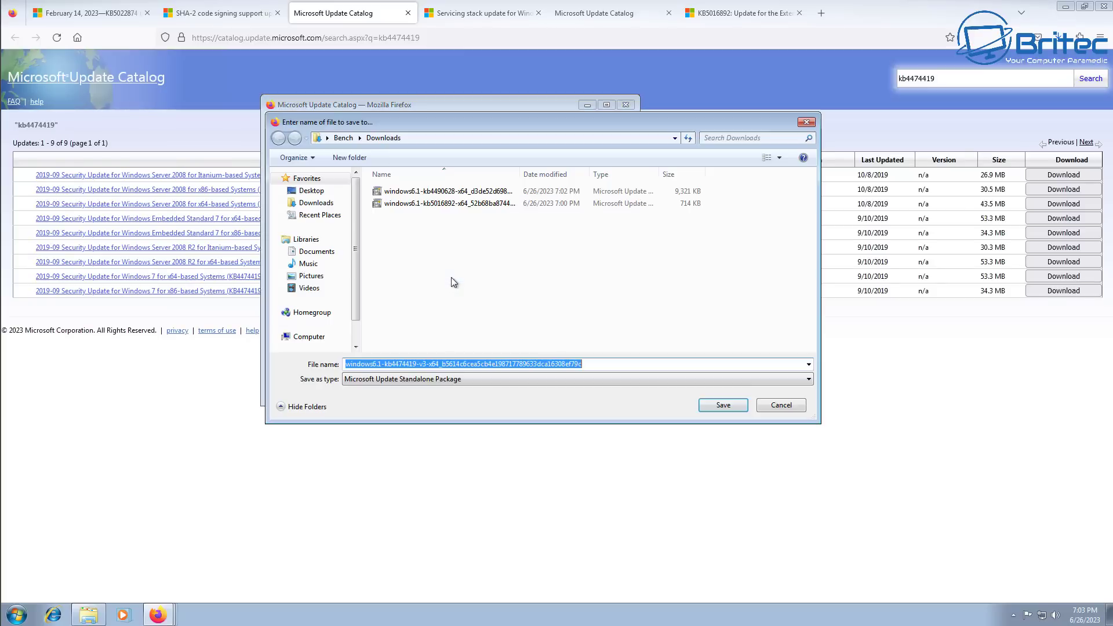
pyautogui.click(731, 406)
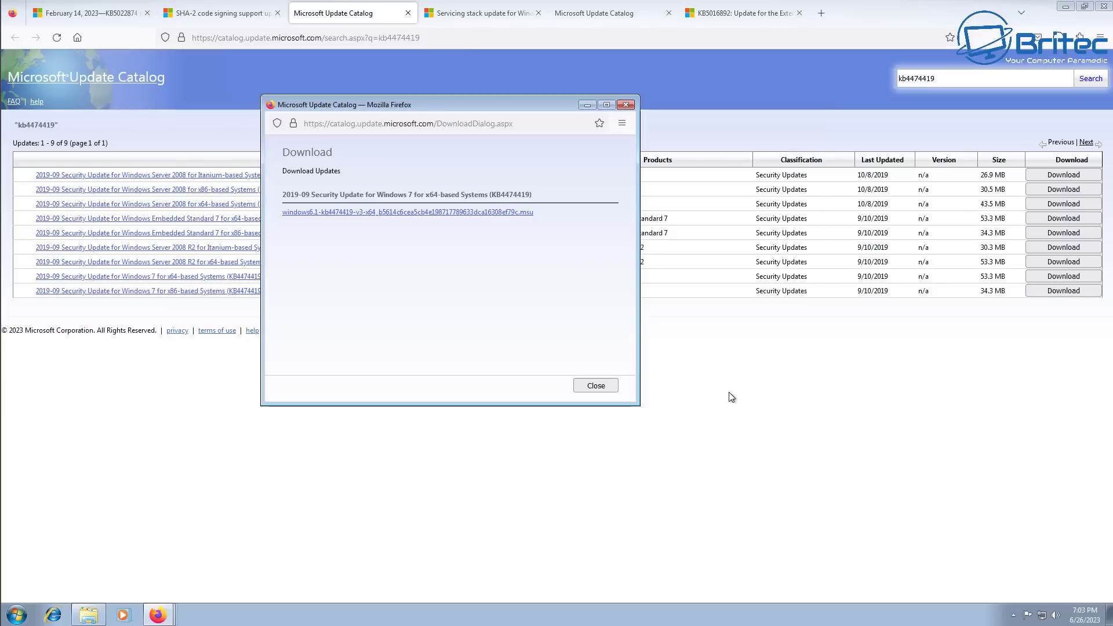
pyautogui.click(586, 106)
# Run the KB4474419 x64 package from the Downloads folder and agree to install the update
pyautogui.click(89, 616)
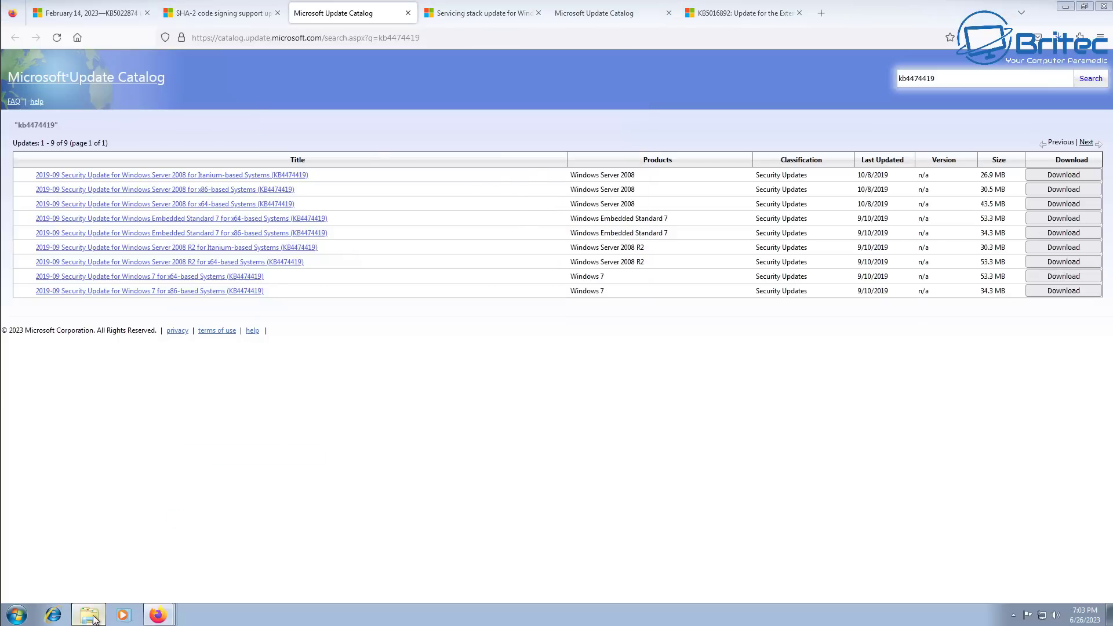
pyautogui.click(419, 241)
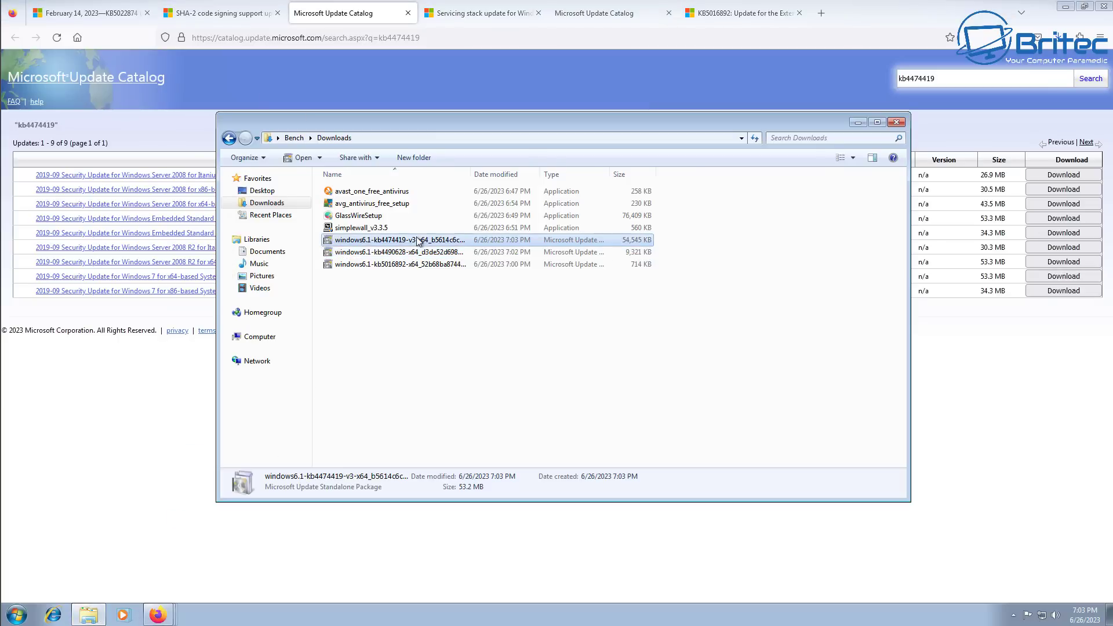
pyautogui.doubleClick(418, 241)
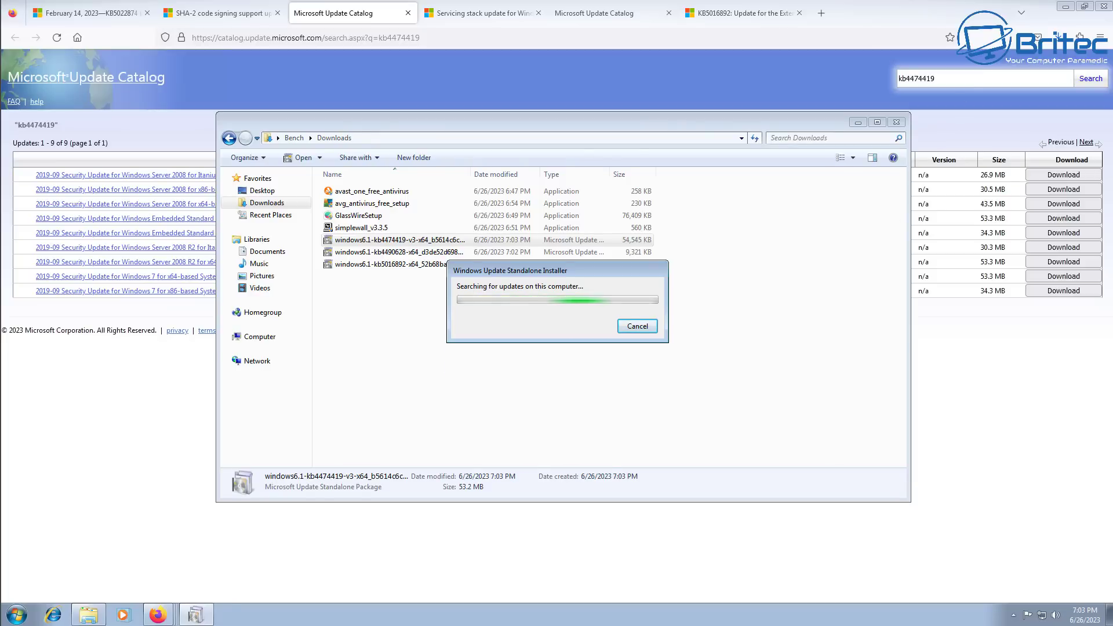
pyautogui.click(587, 354)
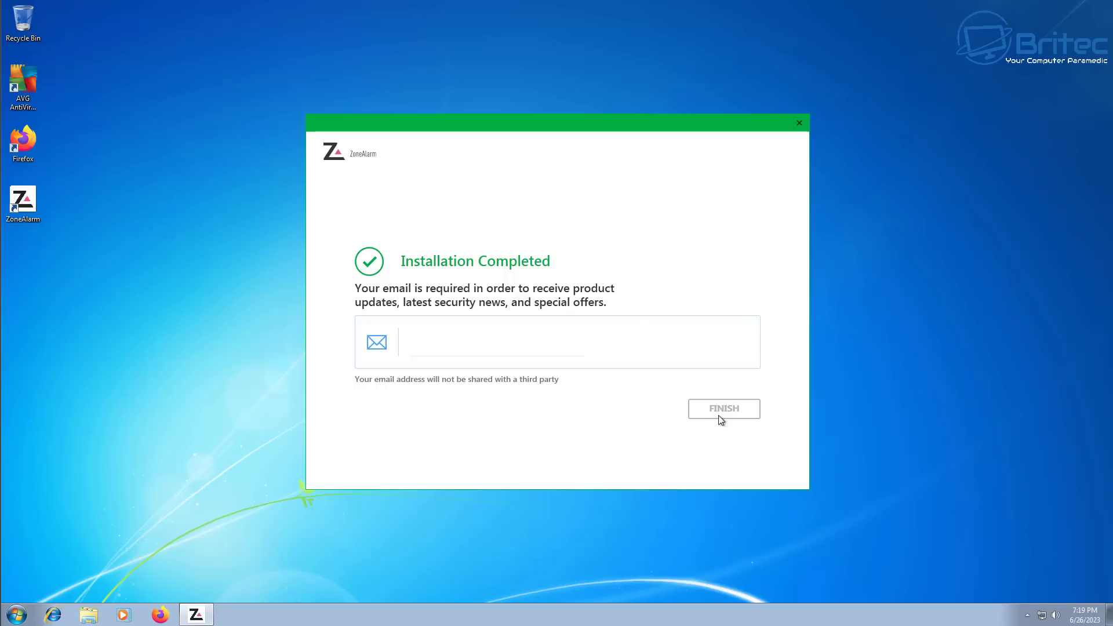
# Close the ZoneAlarm setup without giving an e-mail, look over its Web Secure, Hacking Protection and Antivirus features, and close the program window
pyautogui.click(797, 123)
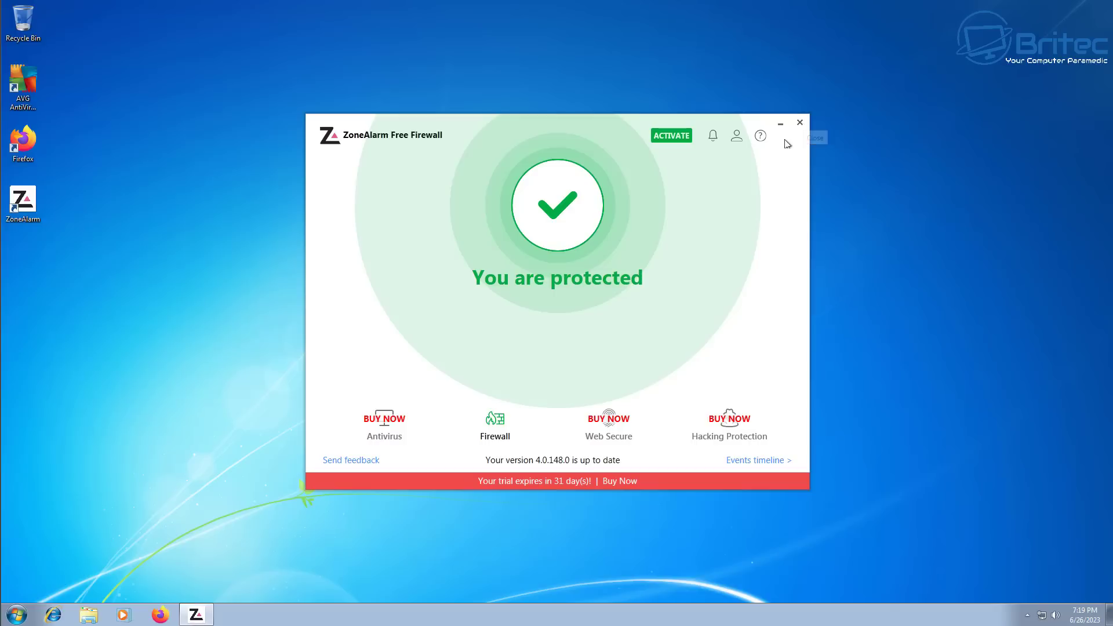
pyautogui.moveTo(612, 433)
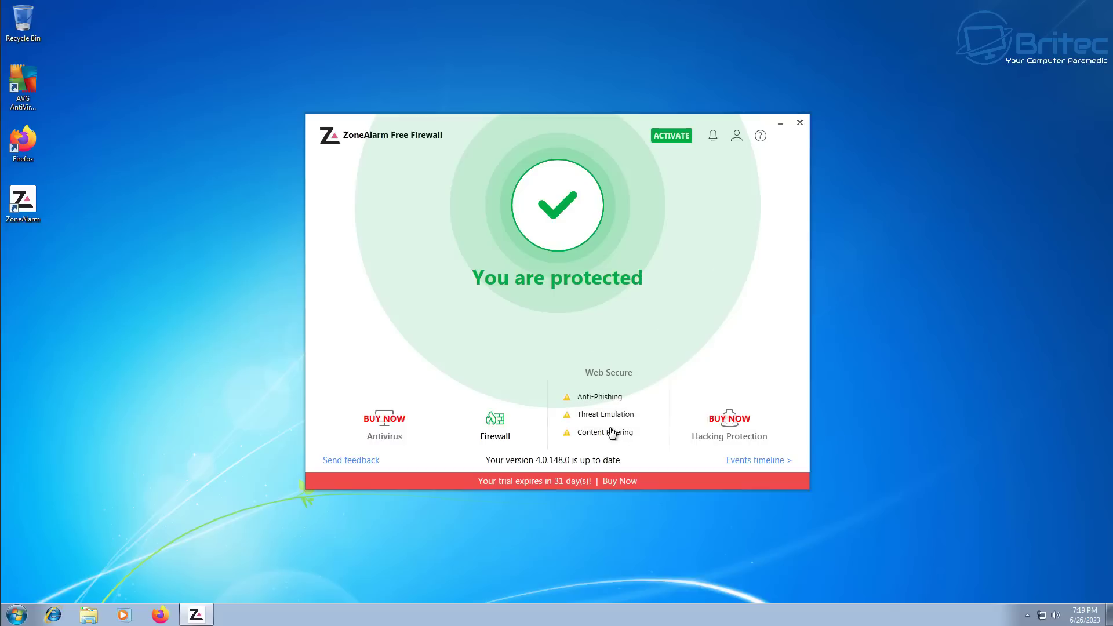
pyautogui.moveTo(719, 436)
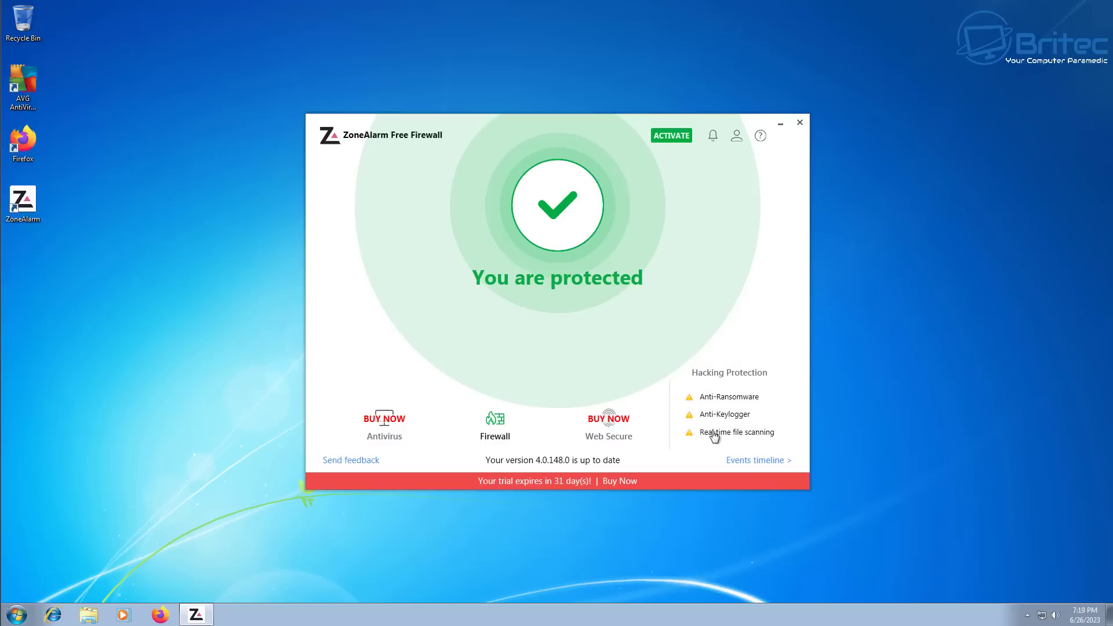
pyautogui.moveTo(729, 448)
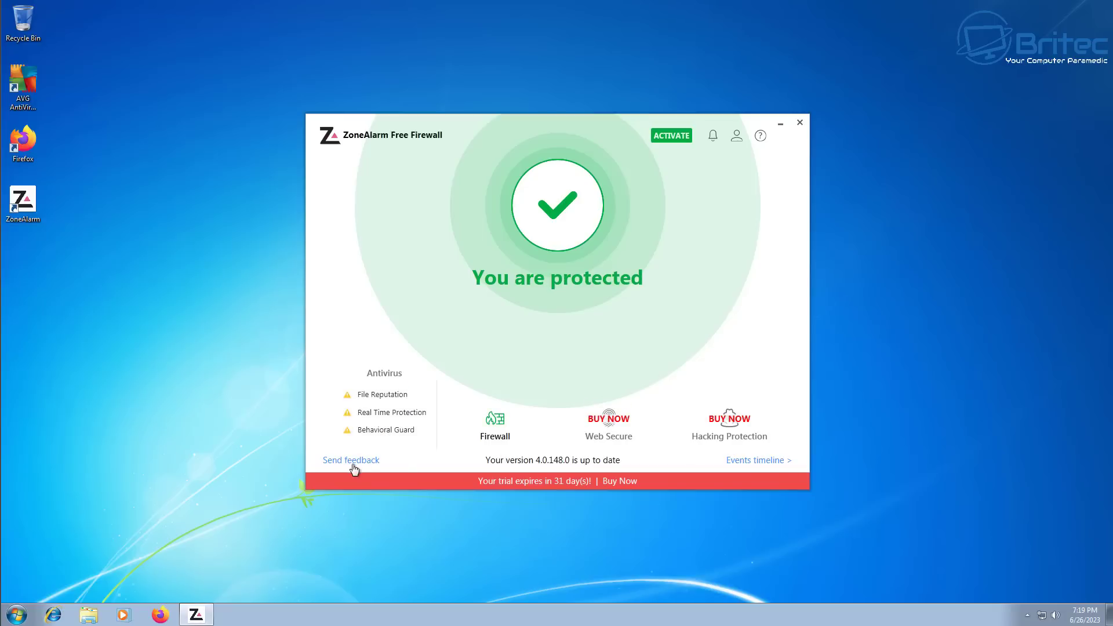
pyautogui.click(800, 123)
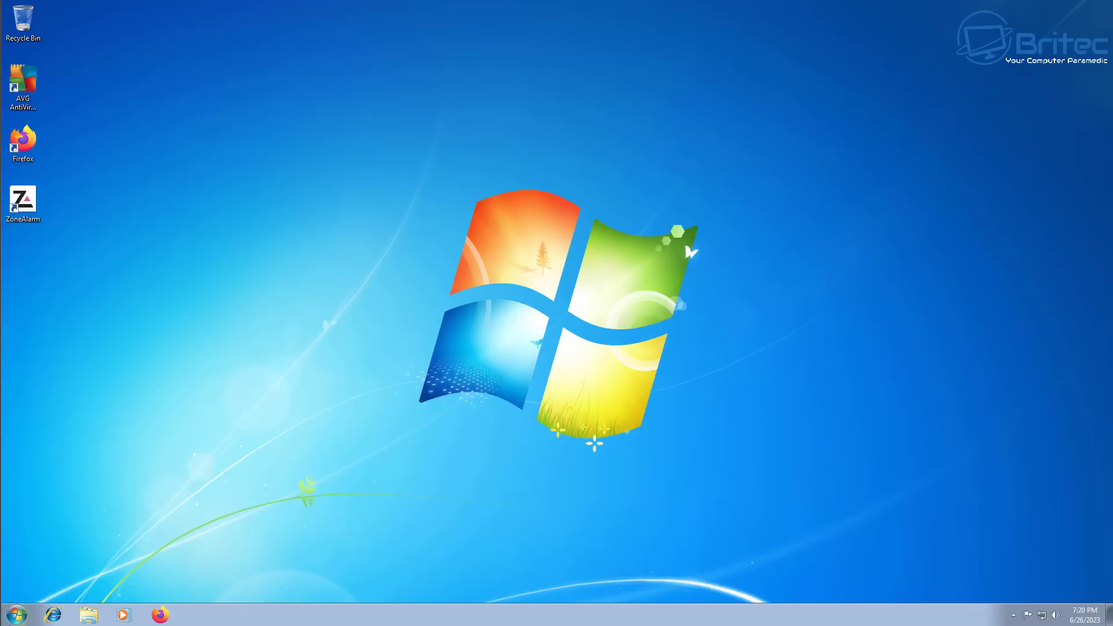
# Open the Internet Protocol Version 4 (TCP/IPv4) properties of the Local Area Connection through the Network and Sharing Center adapter settings
pyautogui.click(17, 615)
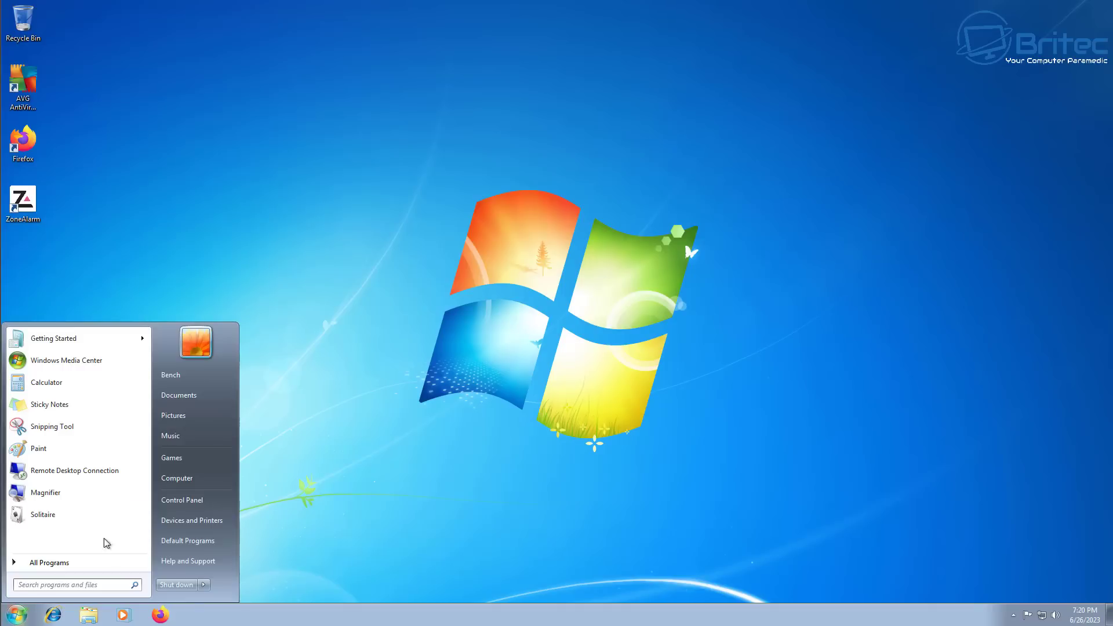
pyautogui.click(185, 500)
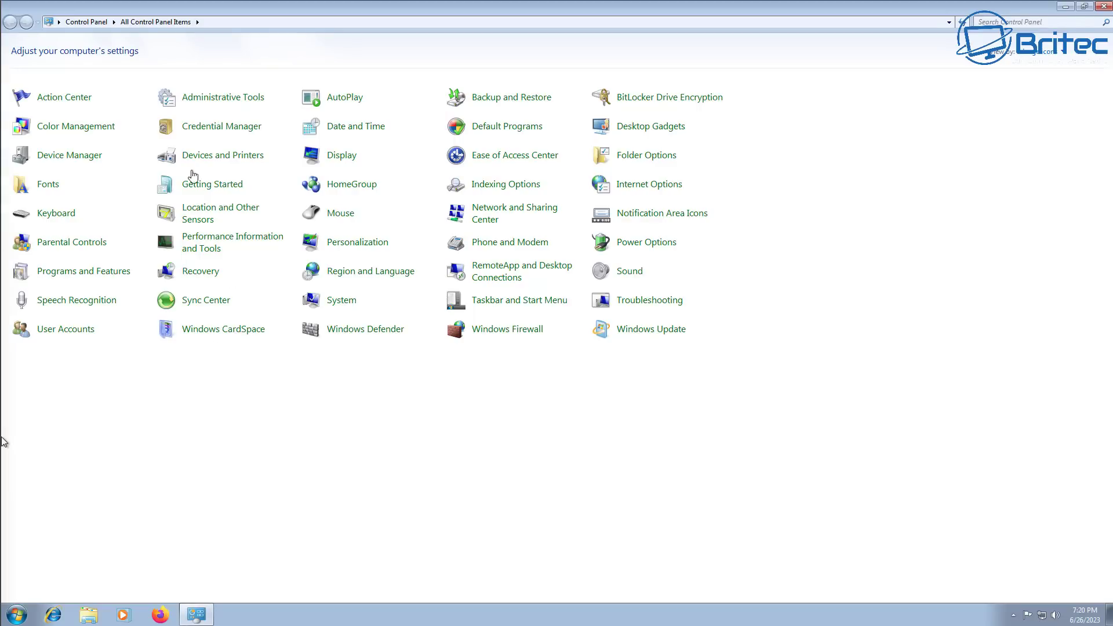
pyautogui.click(494, 213)
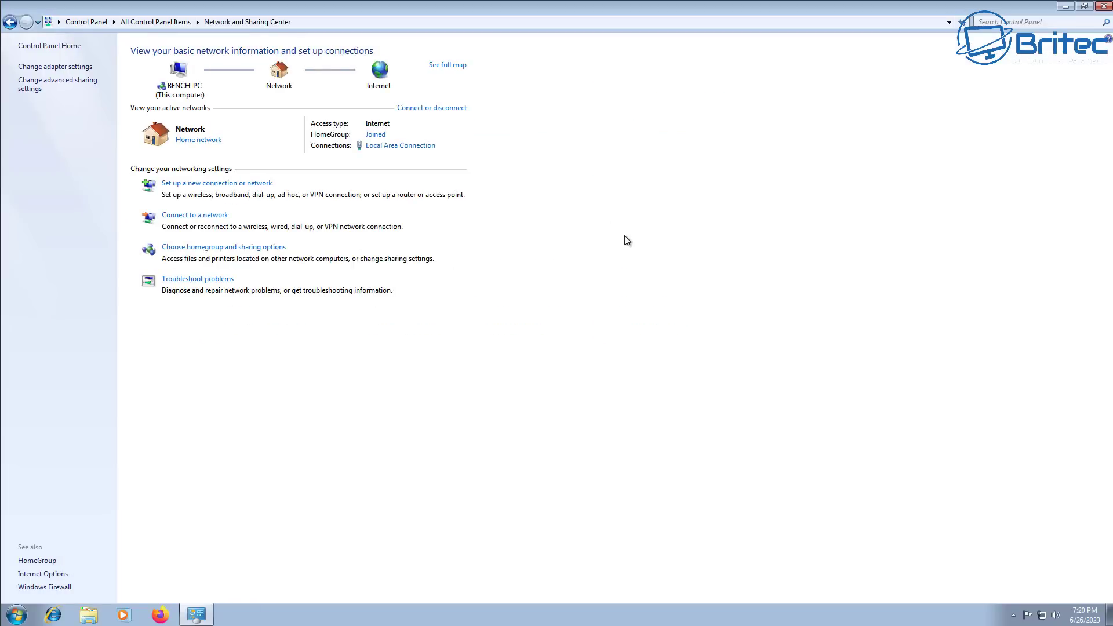
pyautogui.click(46, 68)
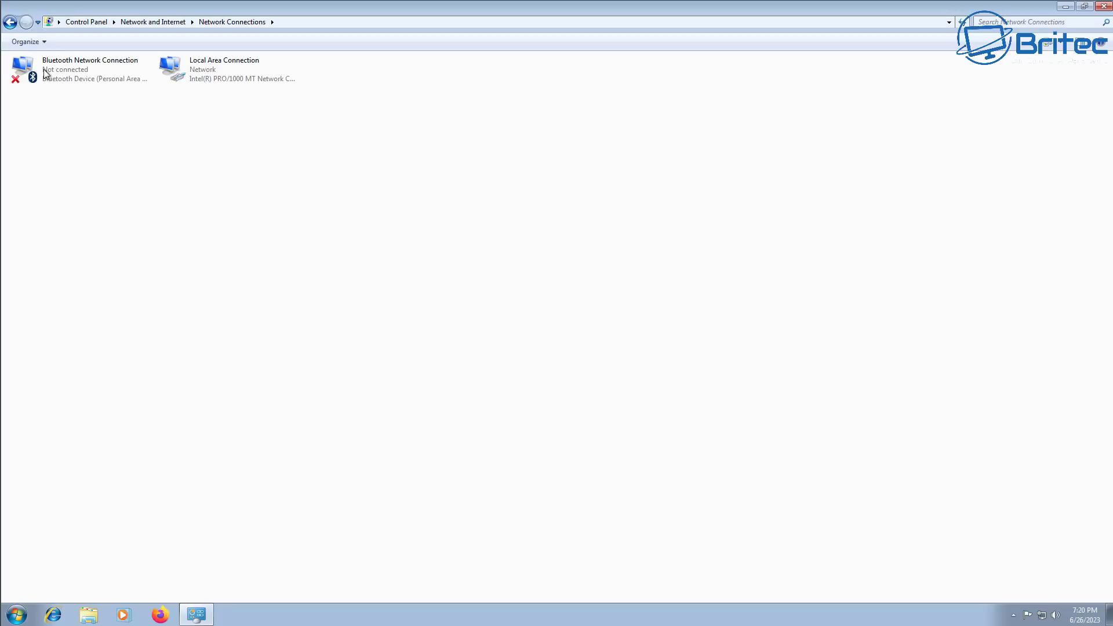
pyautogui.doubleClick(211, 74)
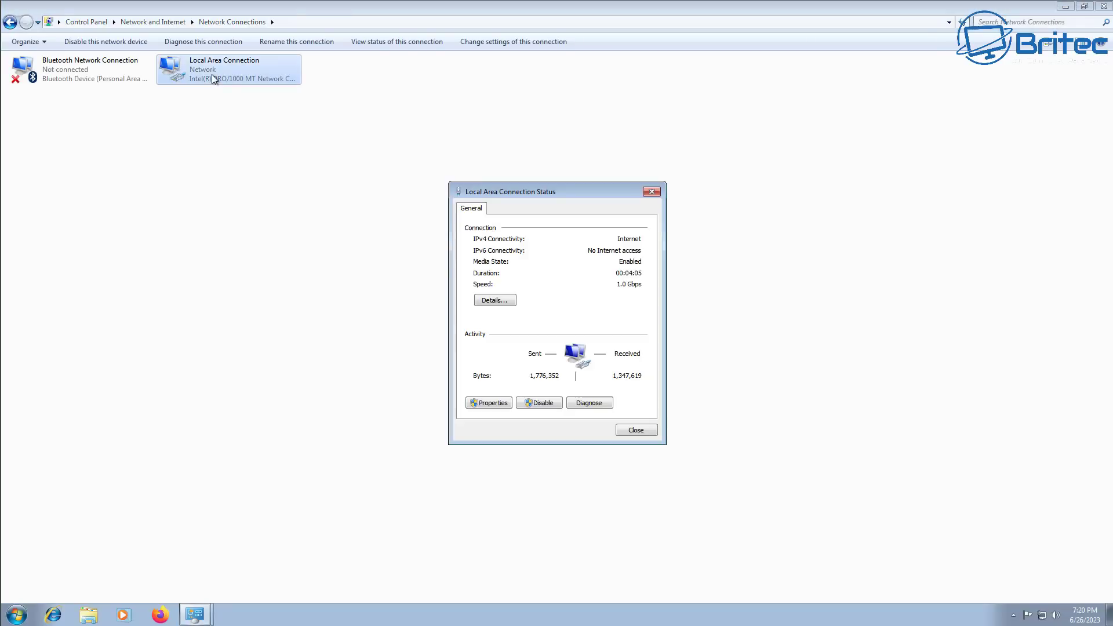
pyautogui.click(487, 404)
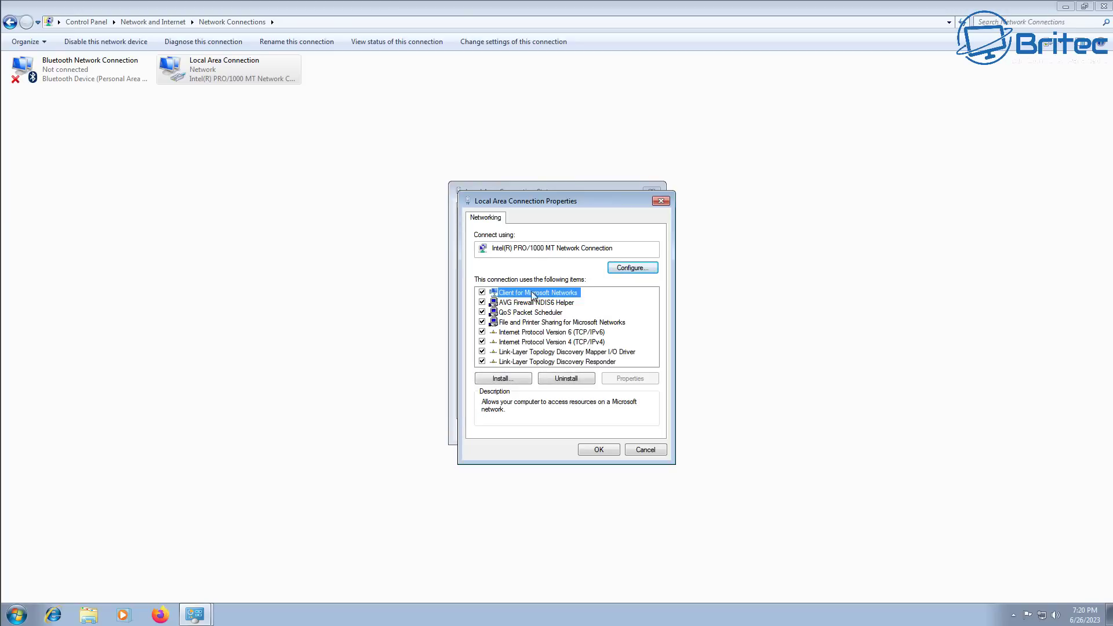
pyautogui.moveTo(555, 199); pyautogui.dragTo(549, 188)
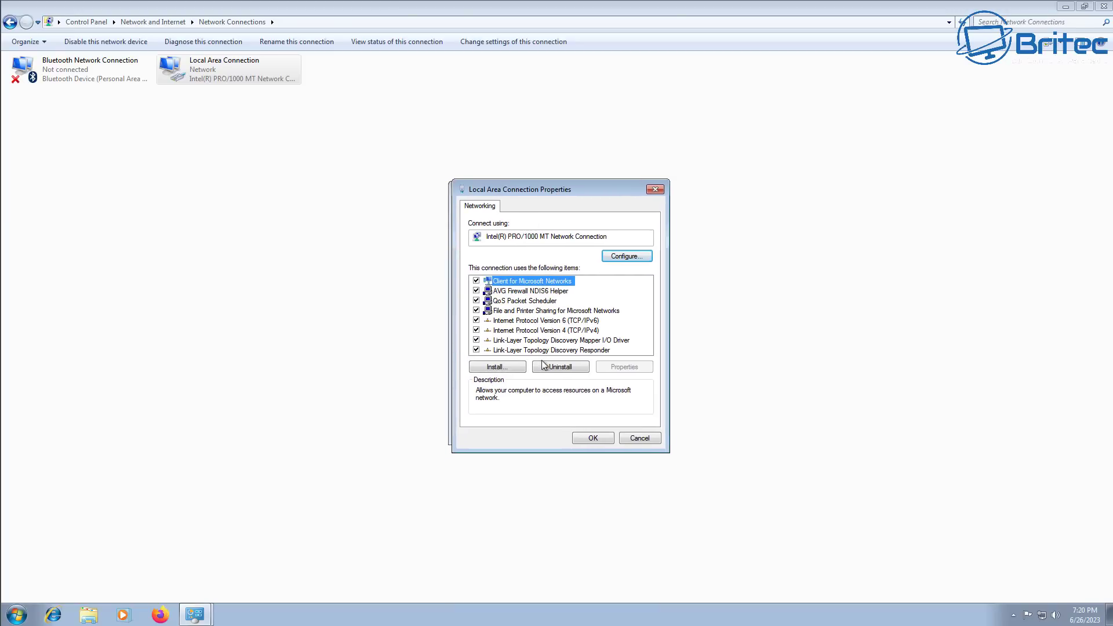
pyautogui.doubleClick(544, 331)
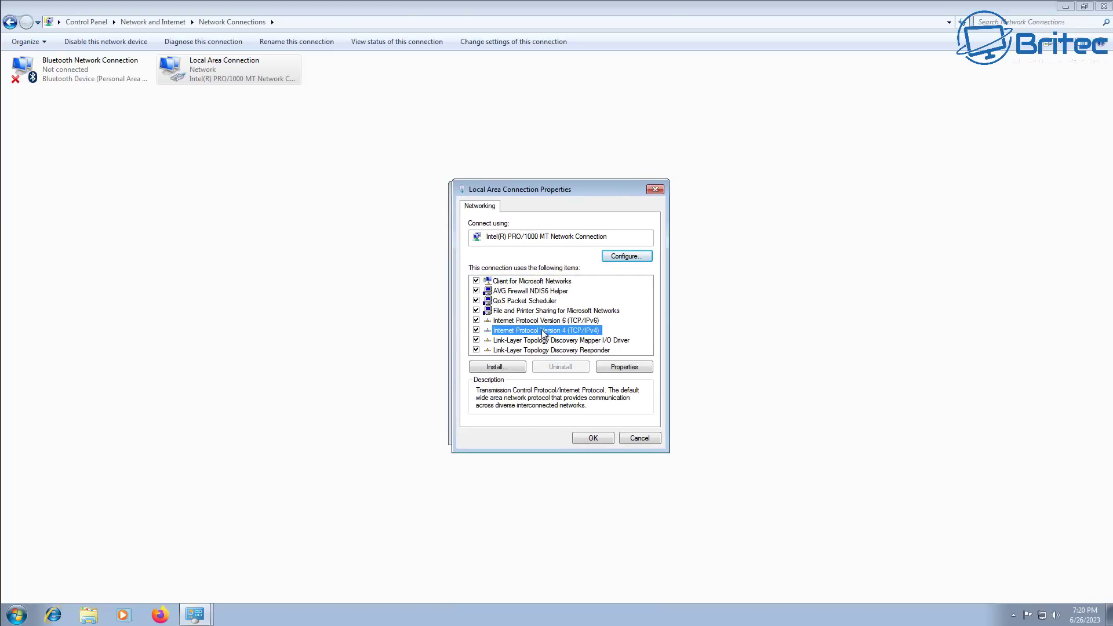
pyautogui.moveTo(569, 230); pyautogui.dragTo(549, 209)
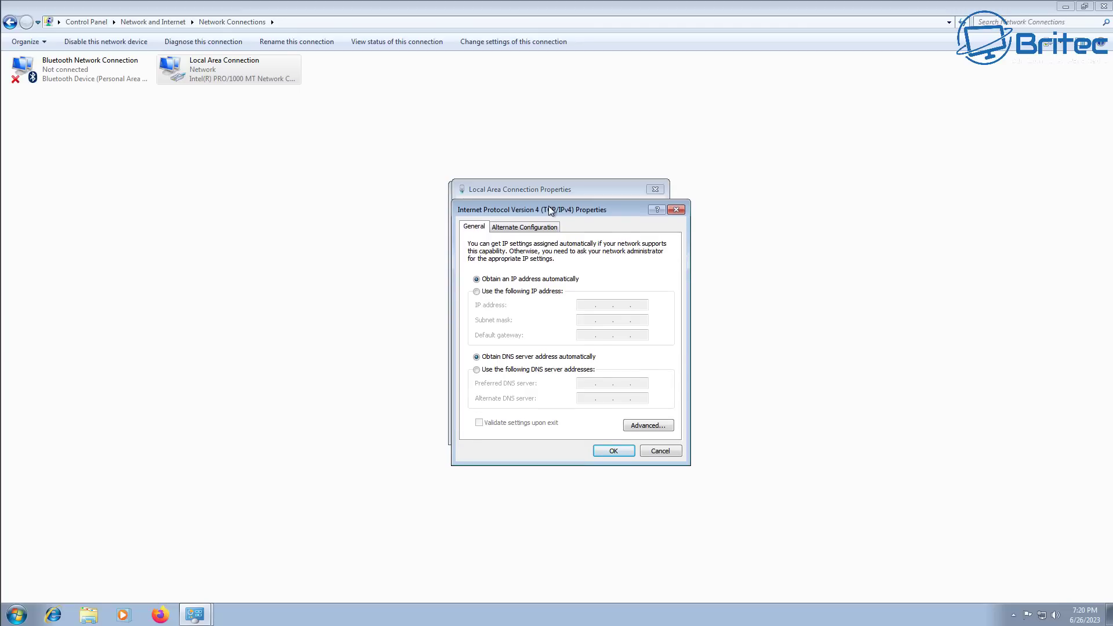
# Switch to manually specified DNS server addresses and set the preferred DNS server to 199.85.126.10
pyautogui.click(478, 370)
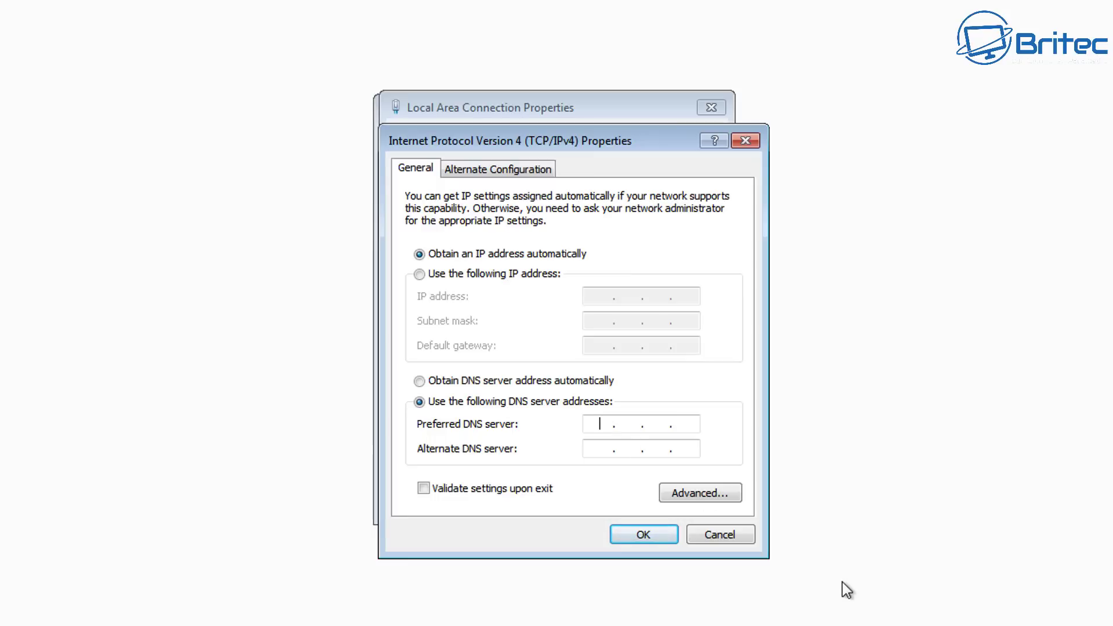
pyautogui.write('199 . 85 .  .')
pyautogui.click(655, 424)
pyautogui.write('126.10')
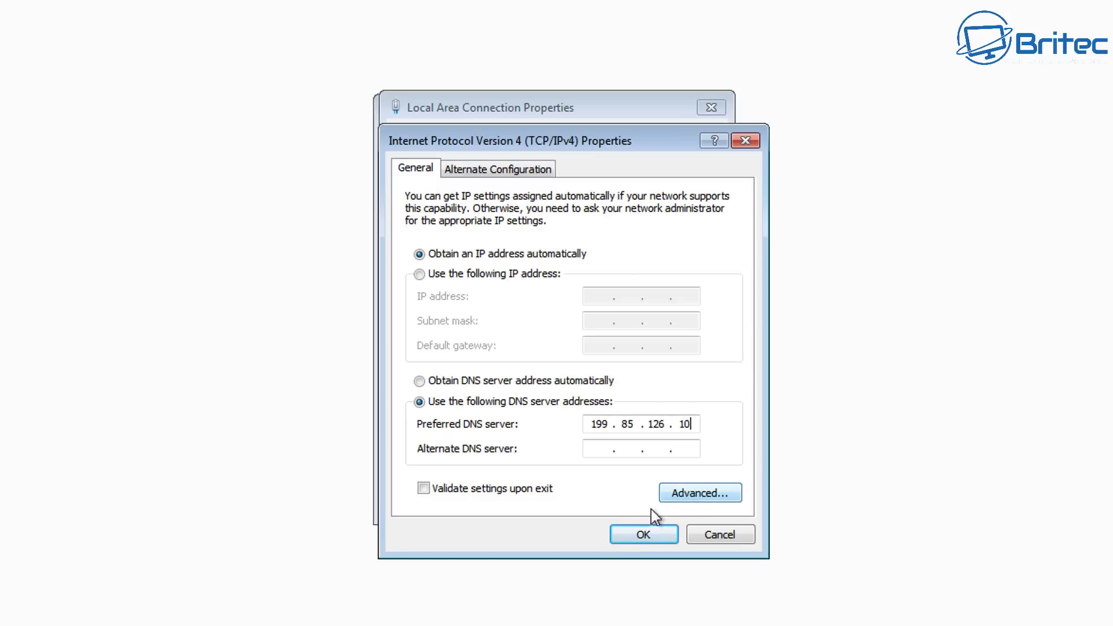
# Set the alternate DNS server to 199.85.126.20, accept the IPv4 and connection properties, and close the connection status
pyautogui.click(597, 453)
pyautogui.write('199 . 85 .  .')
pyautogui.click(655, 451)
pyautogui.write('126.20')
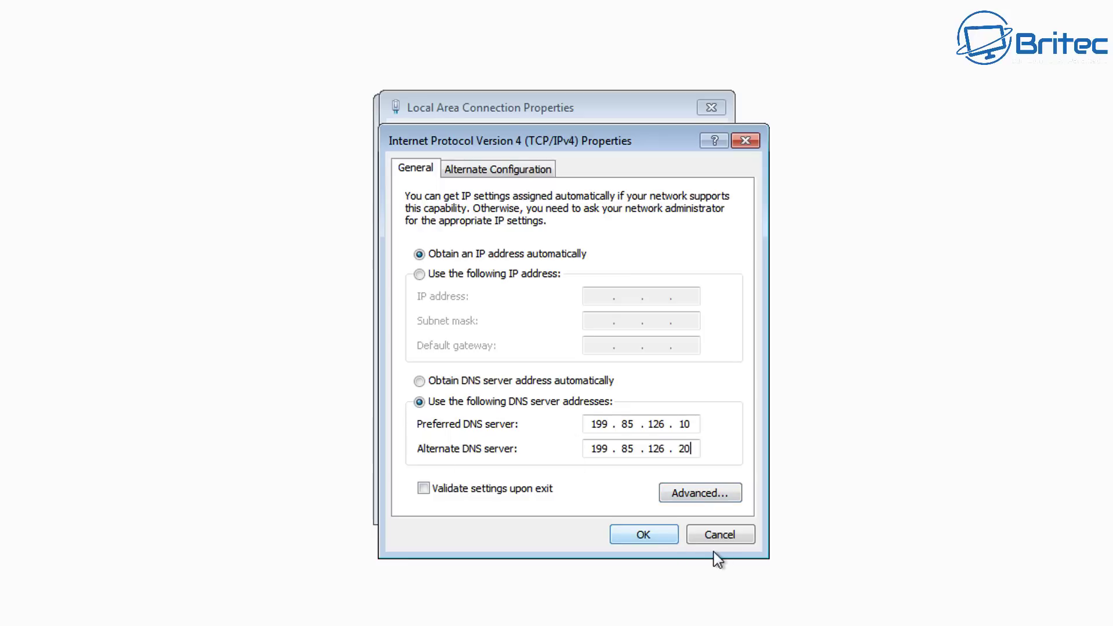
pyautogui.click(645, 535)
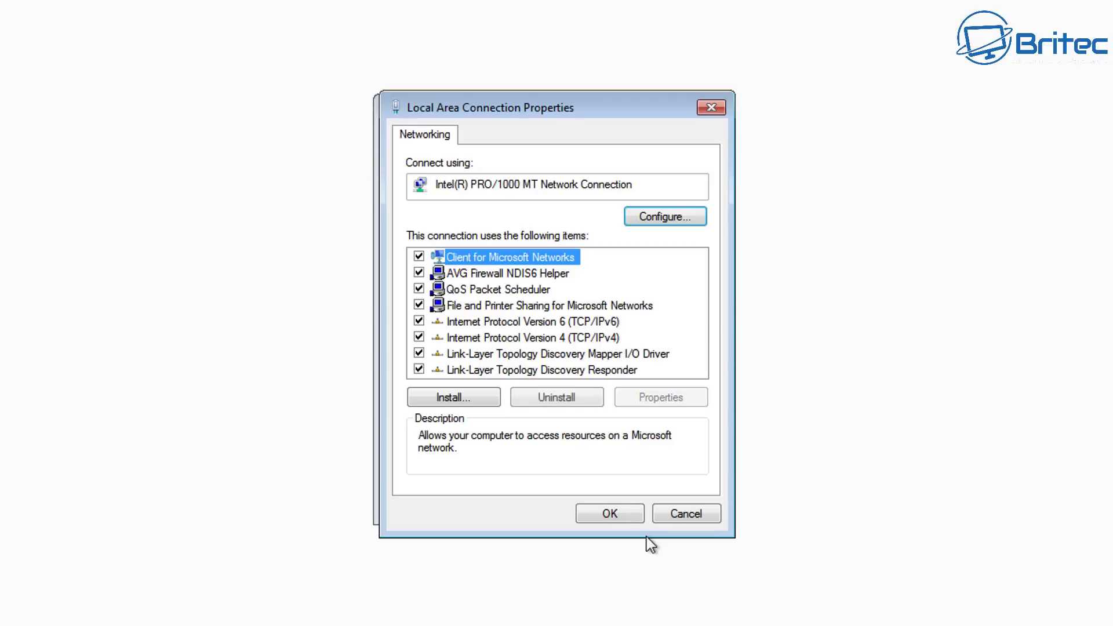
pyautogui.click(597, 516)
pyautogui.click(684, 498)
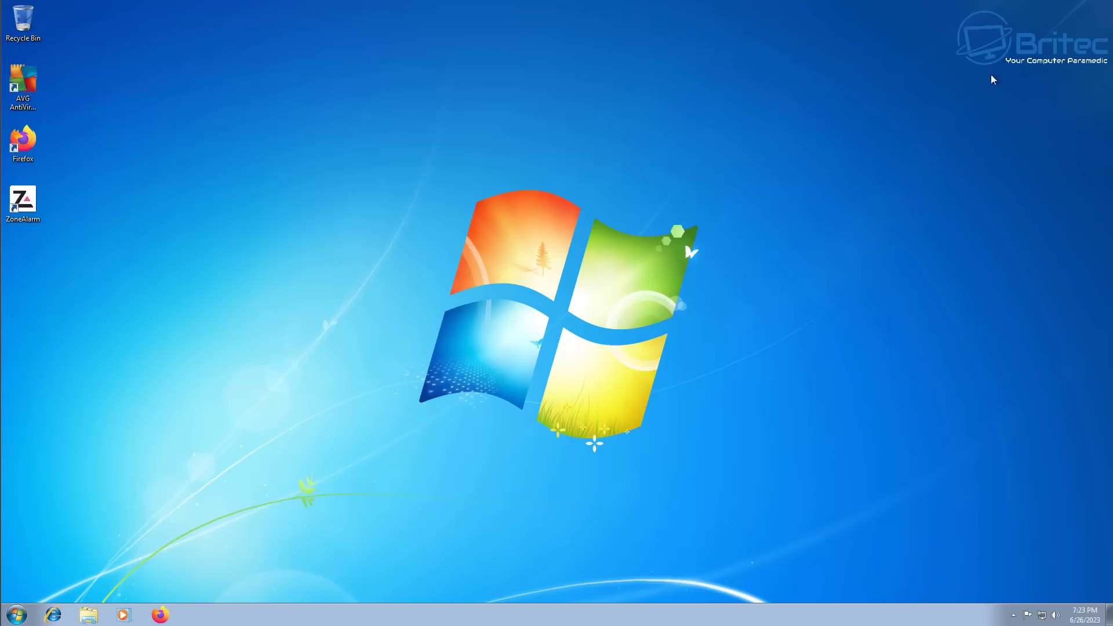
# Install the Bitdefender TrafficLight add-on in Firefox from Bitdefender's TrafficLight page, allow it in private windows, and close the browser
pyautogui.doubleClick(35, 152)
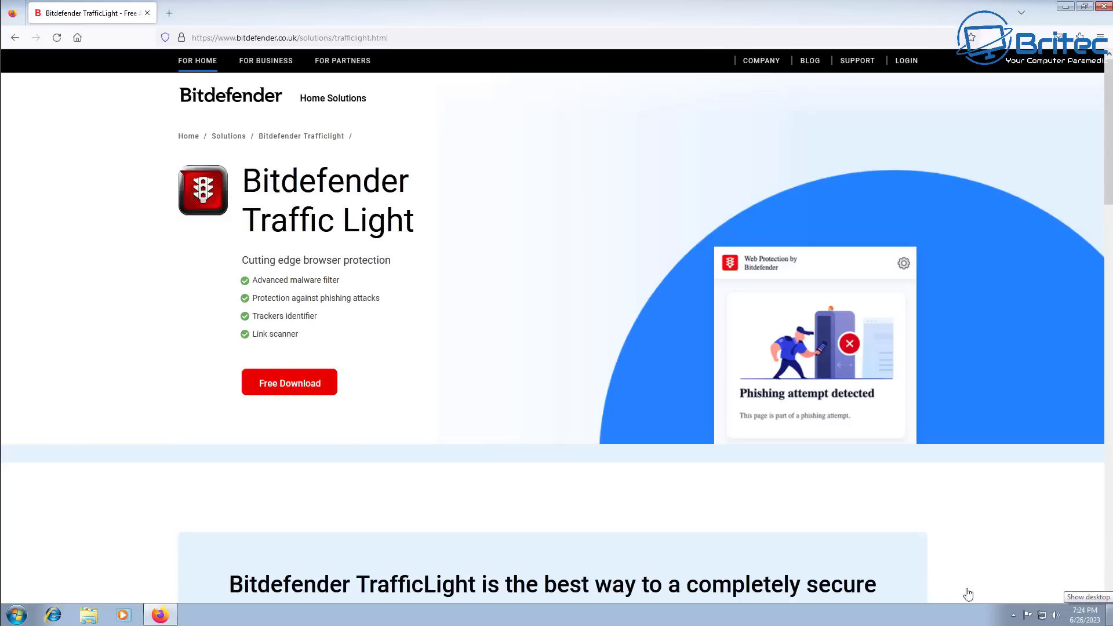
pyautogui.click(290, 393)
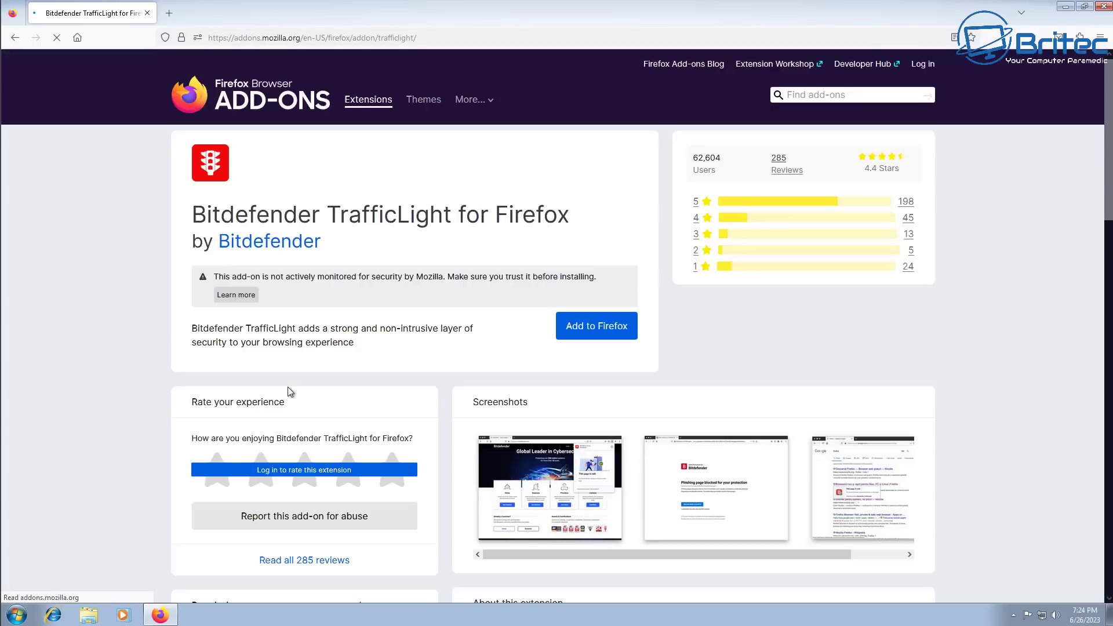
pyautogui.click(589, 329)
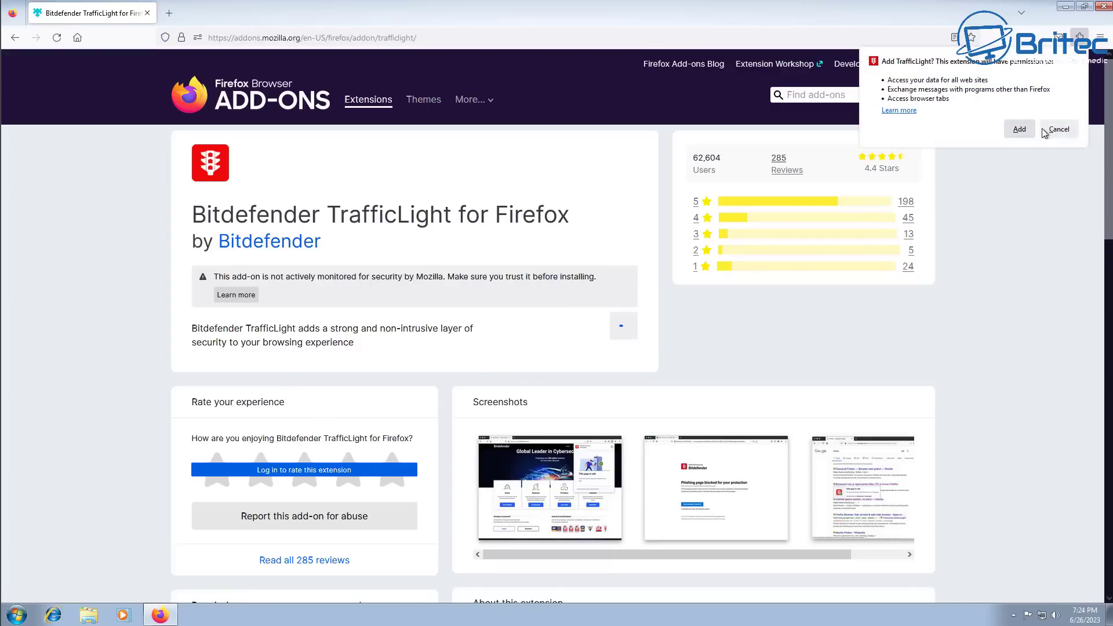
pyautogui.click(1019, 128)
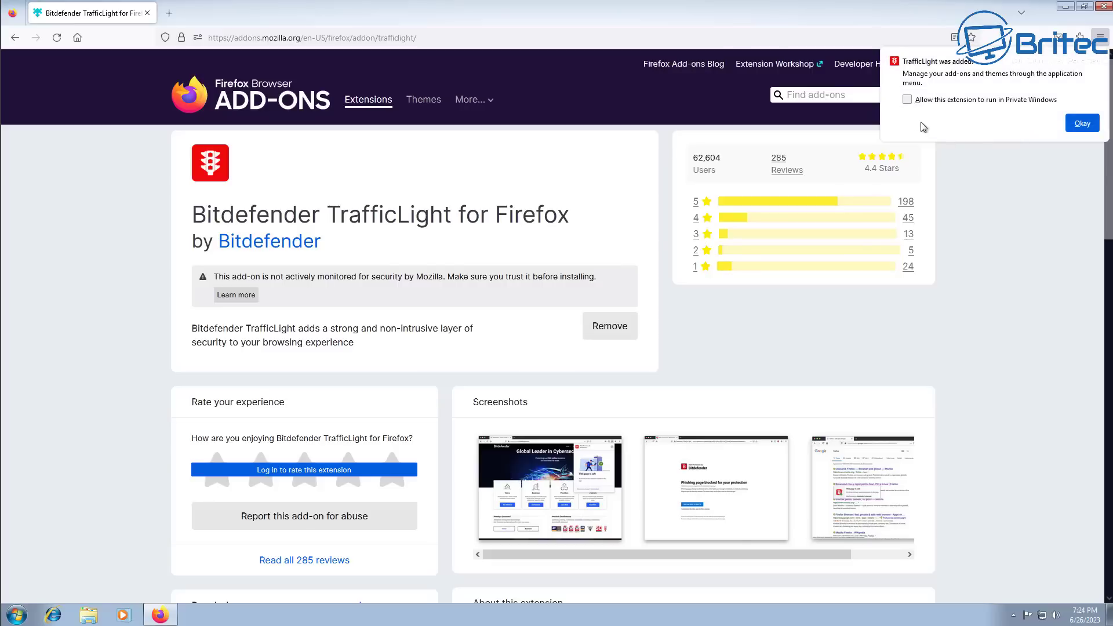
pyautogui.click(907, 100)
pyautogui.click(1082, 123)
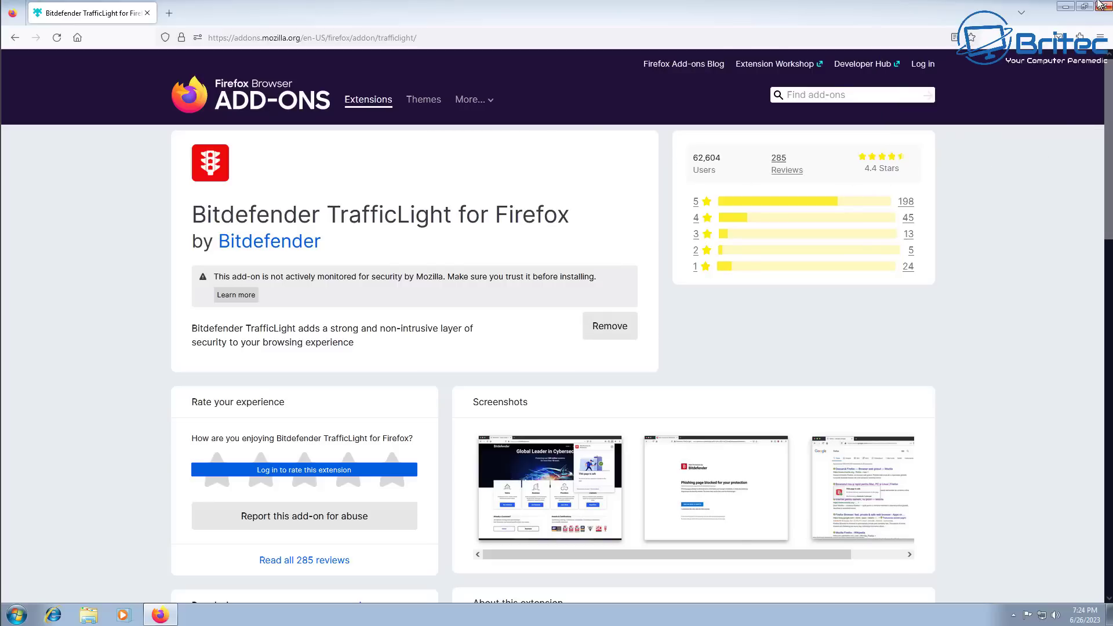
pyautogui.click(1104, 6)
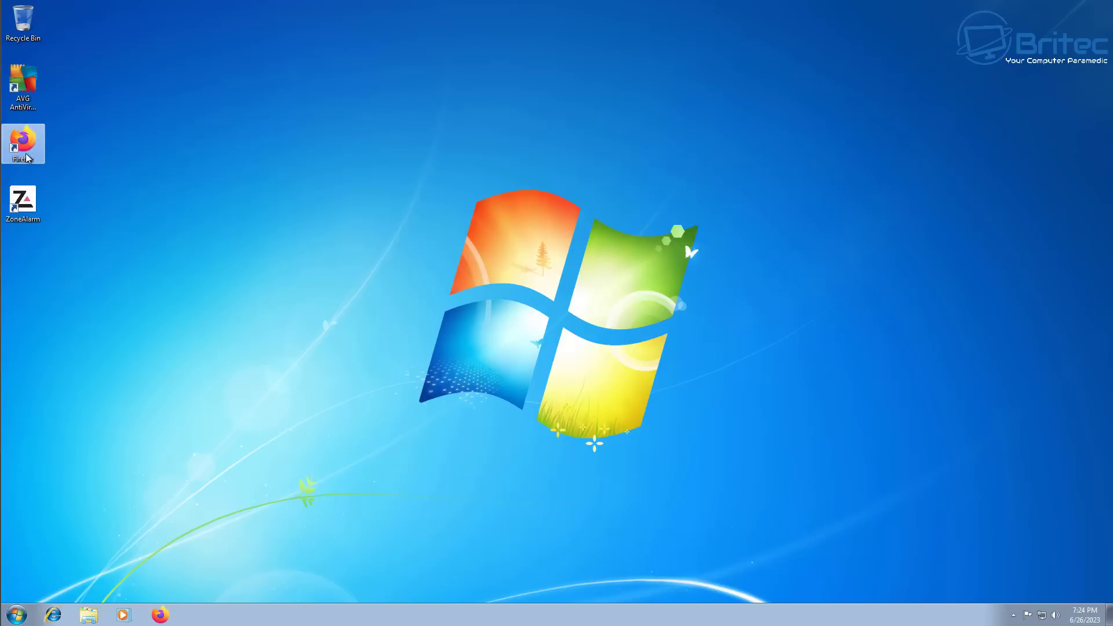
# Search Google for "software" in Firefox, examine the TrafficLight safety marks beside the results, and close the browser
pyautogui.doubleClick(35, 128)
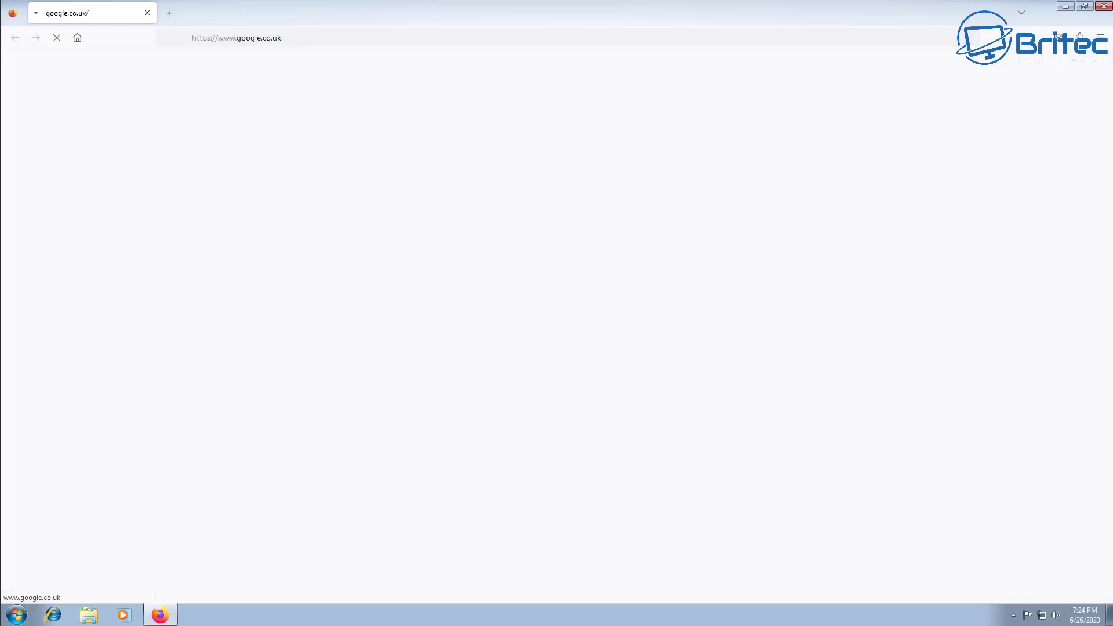
pyautogui.click(450, 279)
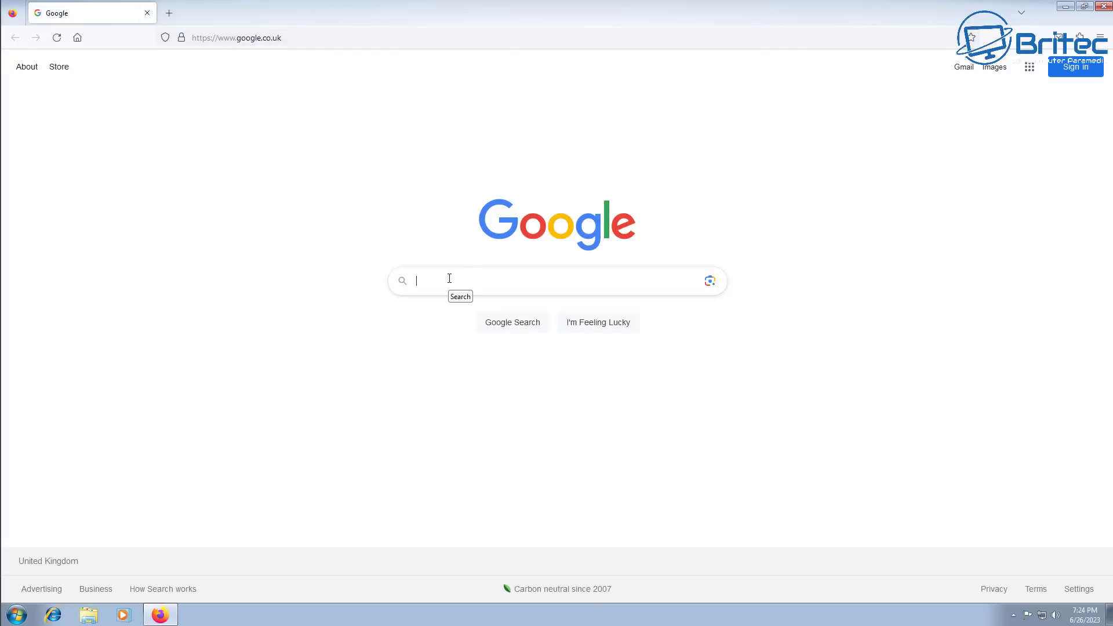
pyautogui.write('software')
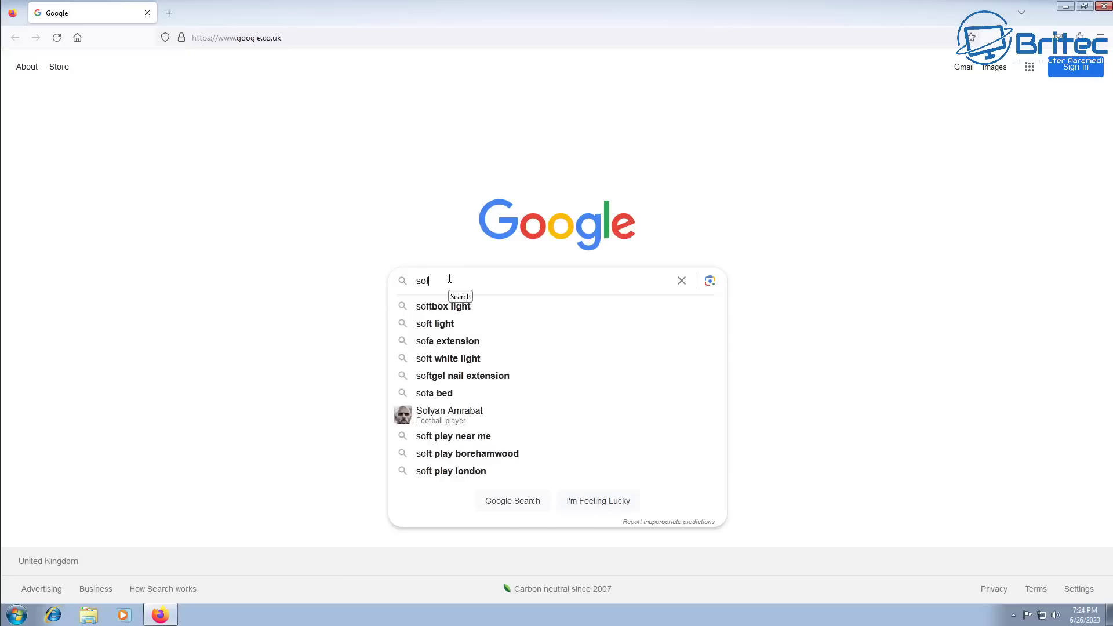
pyautogui.press('Return')
pyautogui.scroll(-5, 155, 394)
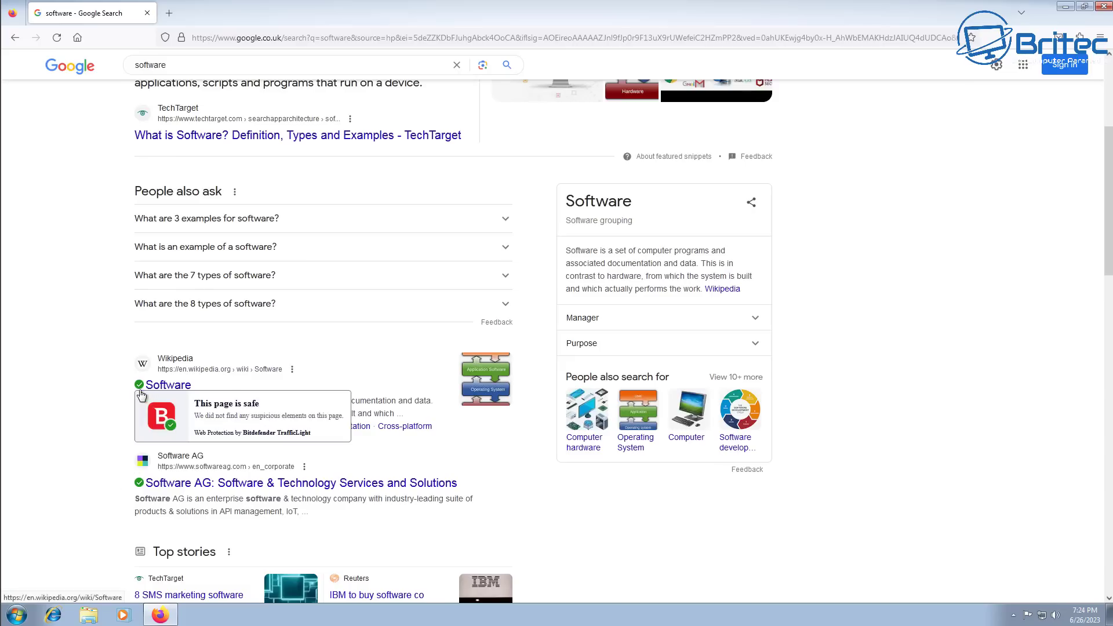
pyautogui.scroll(-3, 138, 390)
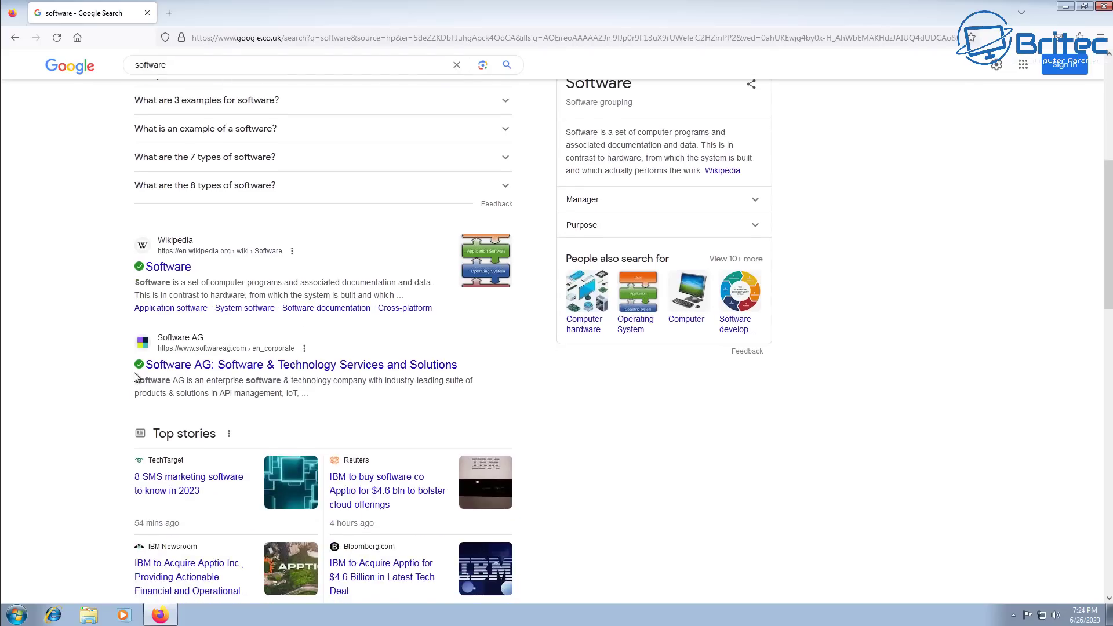
pyautogui.scroll(-10, 134, 371)
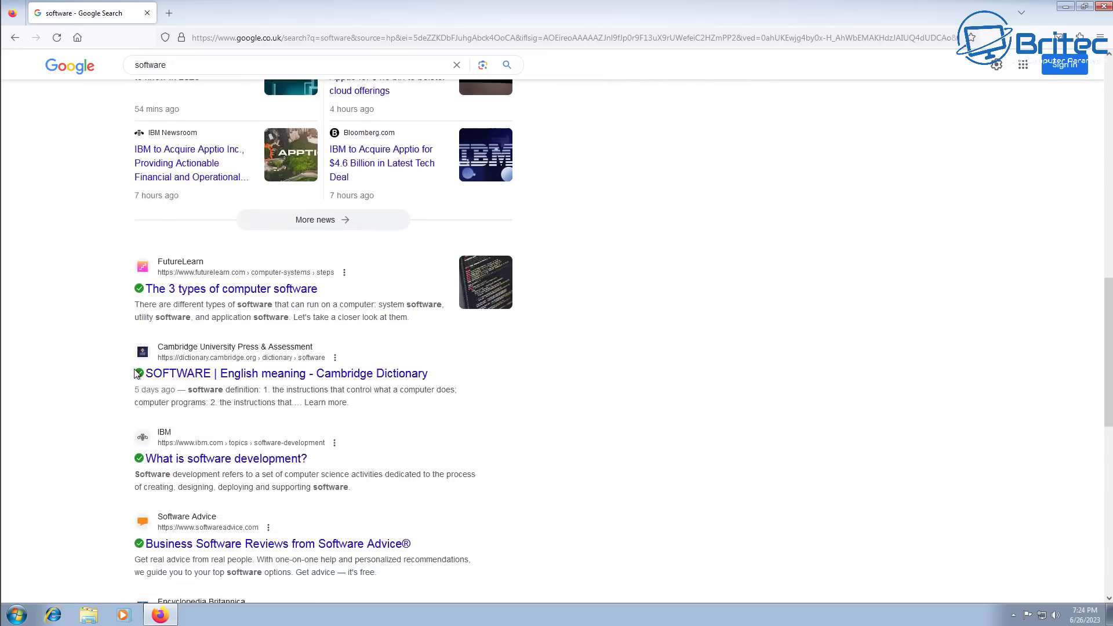
pyautogui.scroll(-7, 136, 374)
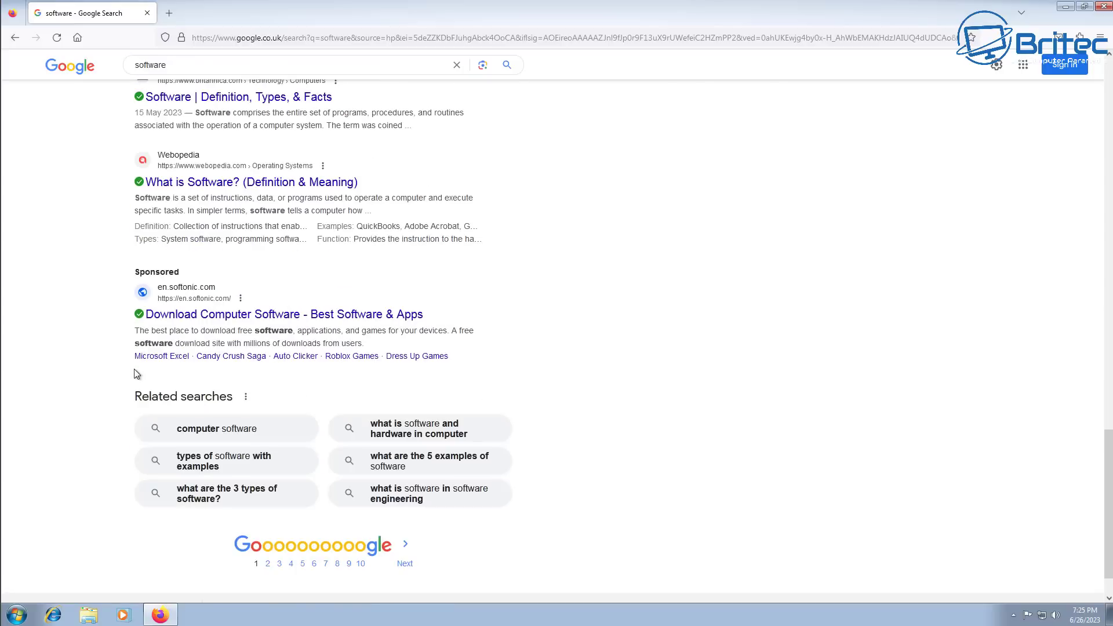
pyautogui.scroll(16, 137, 373)
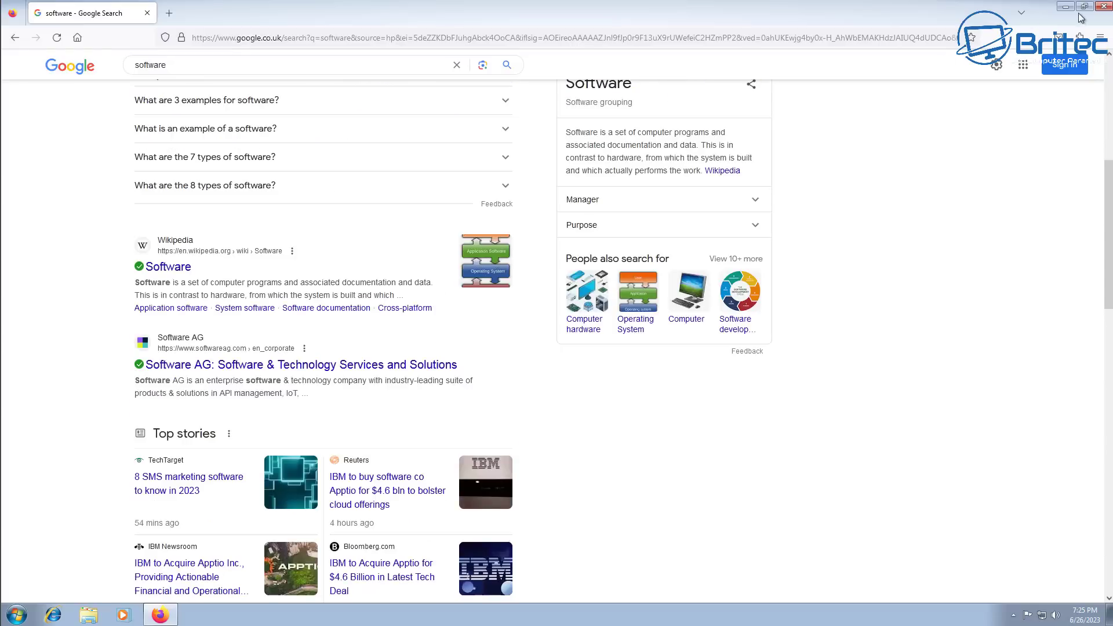
pyautogui.click(1104, 6)
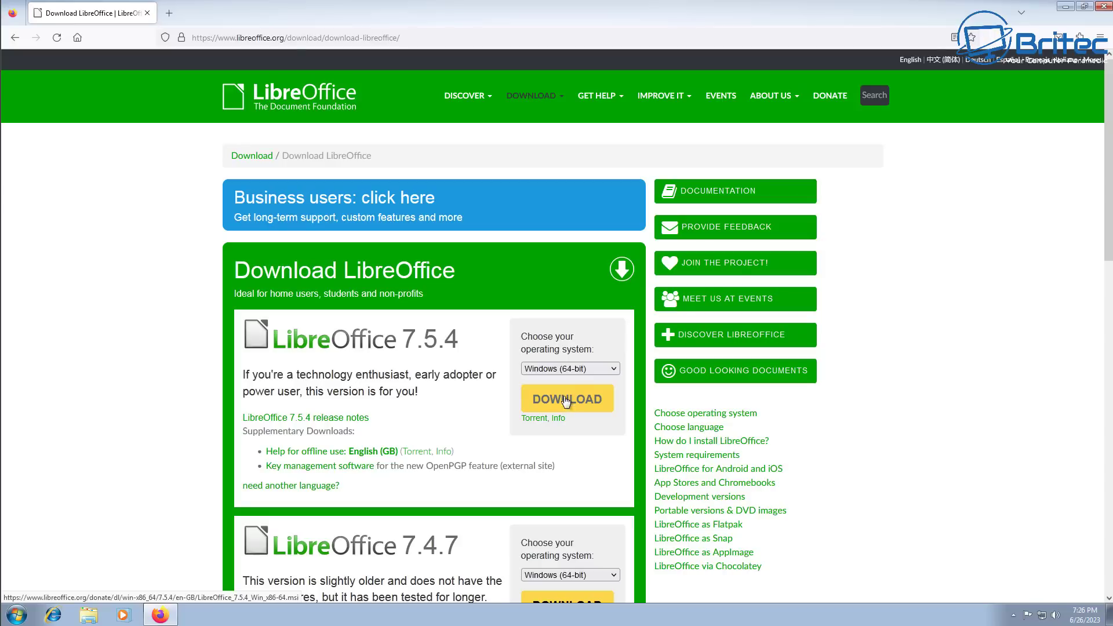
# Download LibreOffice 7.5.4 for Windows (64-bit) from the LibreOffice download page and run the downloaded installer
pyautogui.click(582, 369)
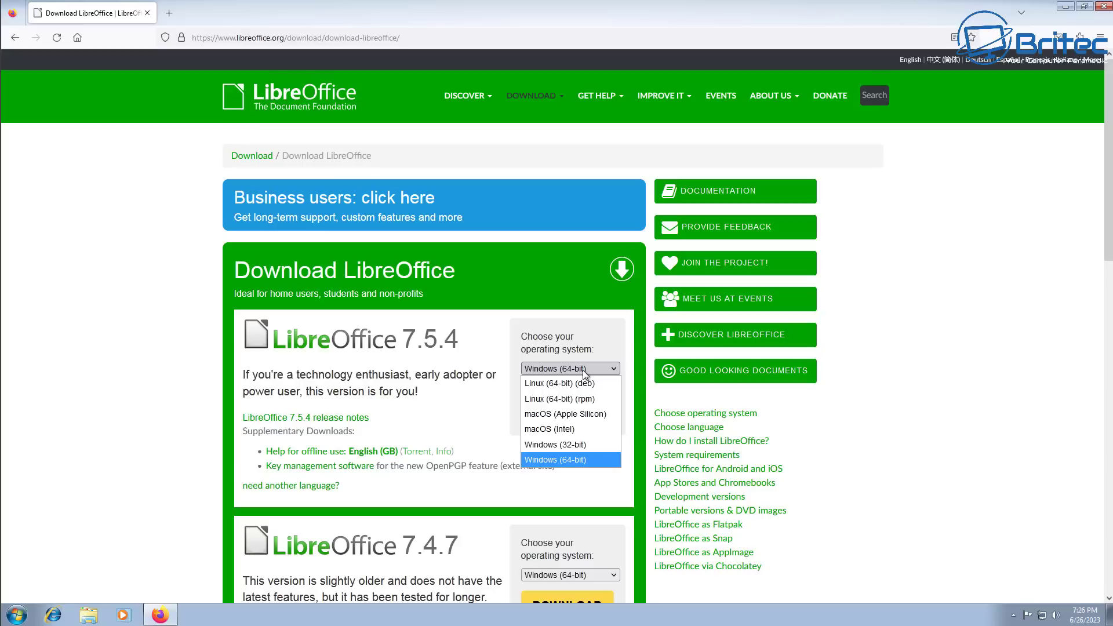
pyautogui.click(582, 370)
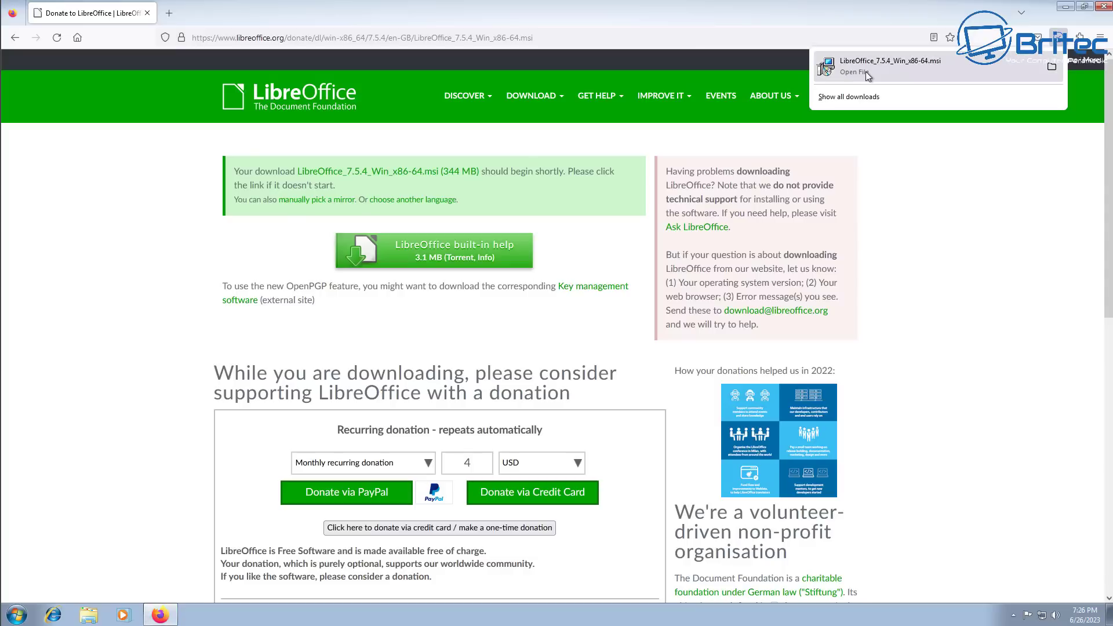
pyautogui.click(867, 73)
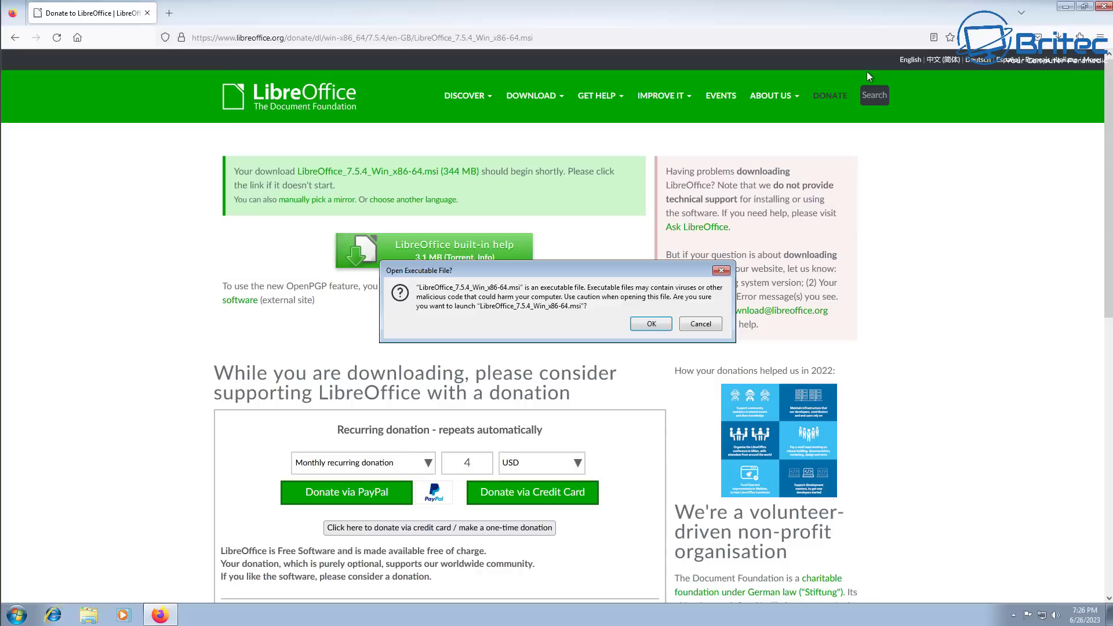
pyautogui.click(650, 326)
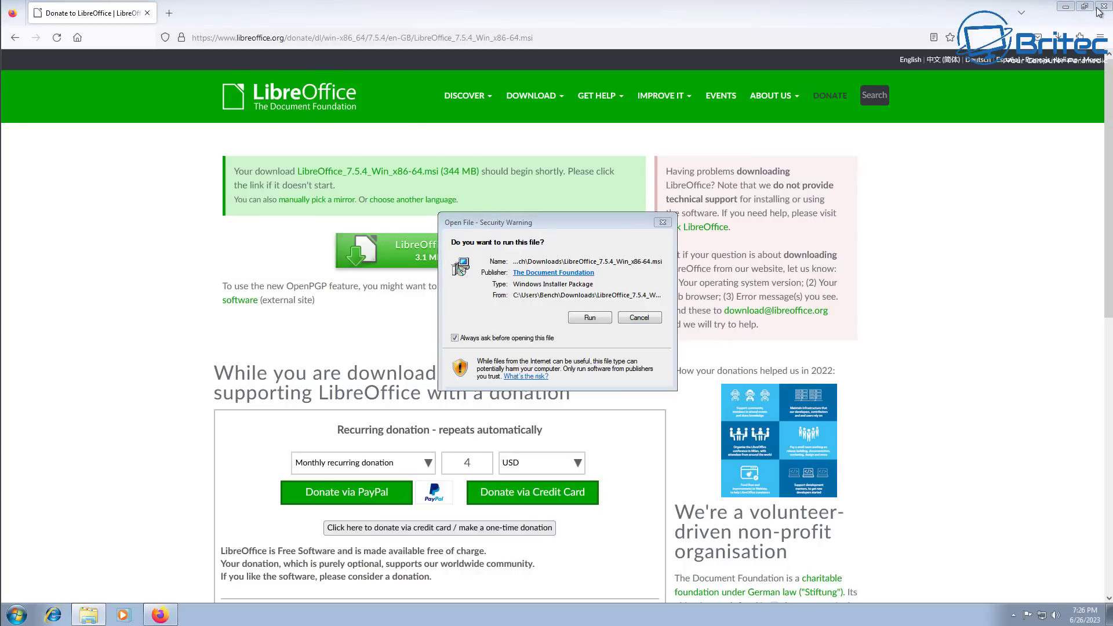
pyautogui.click(590, 317)
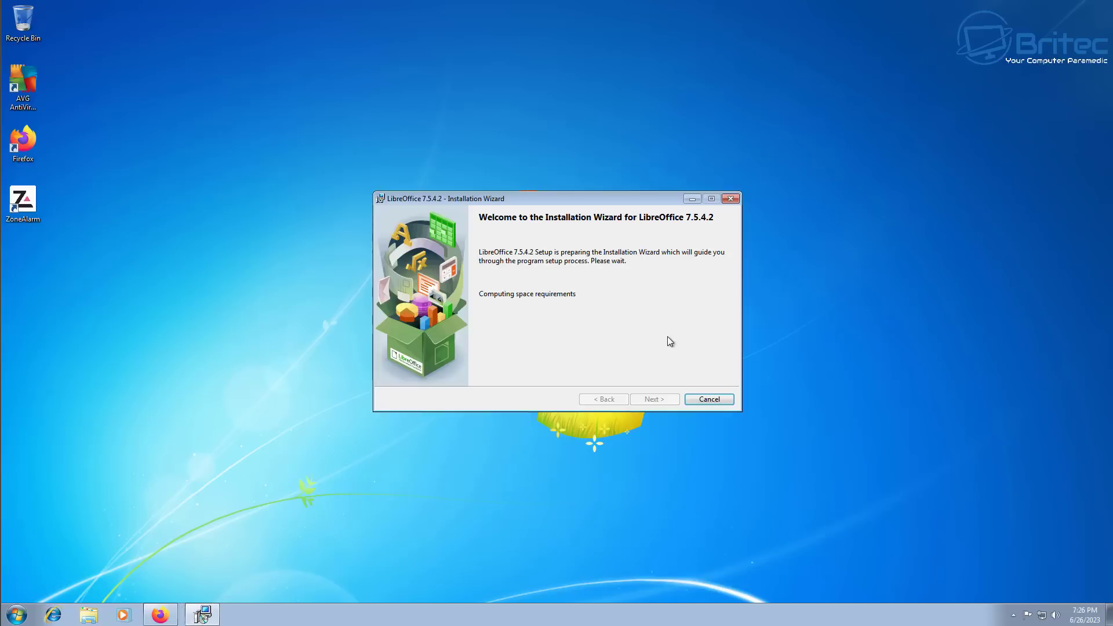
# Install LibreOffice with the Typical setup and a desktop shortcut, without loading it at start-up, and allow the installation
pyautogui.click(657, 401)
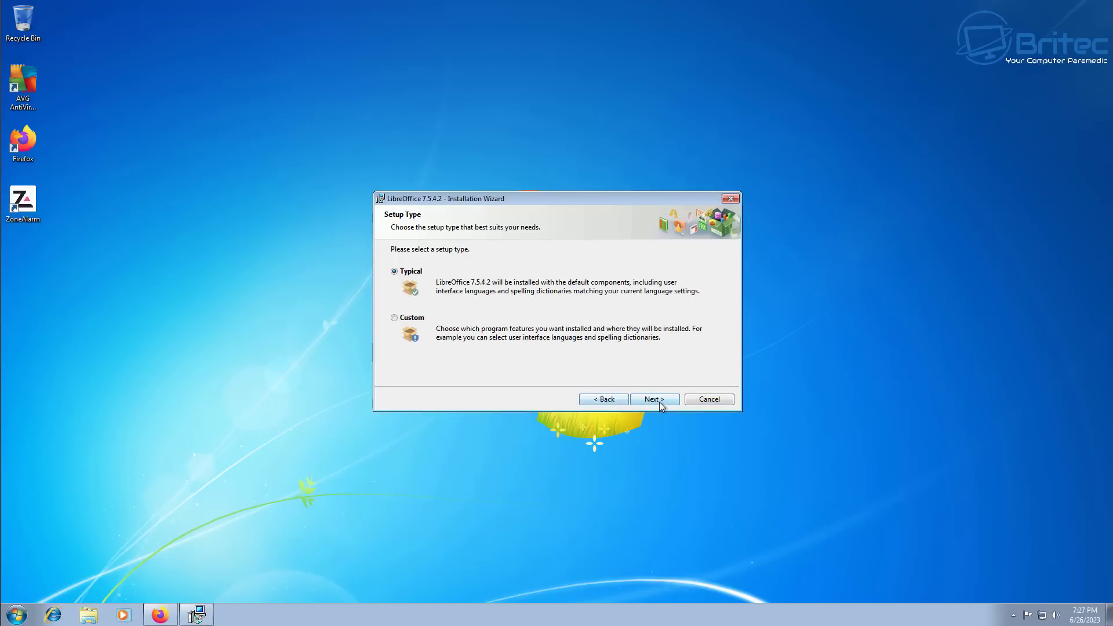
pyautogui.click(658, 402)
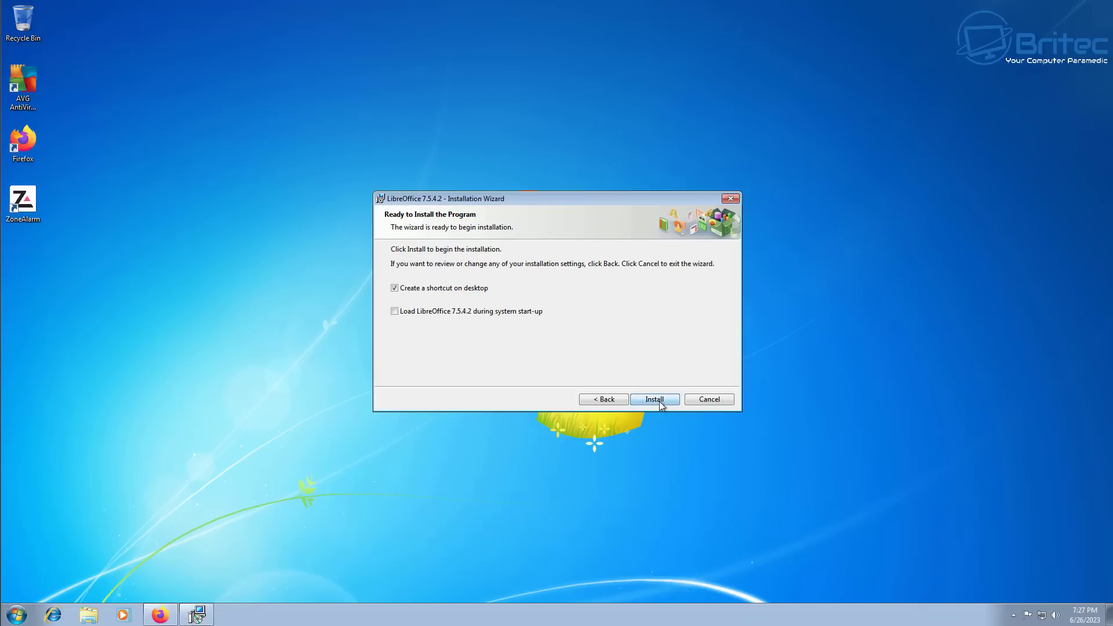
pyautogui.click(659, 402)
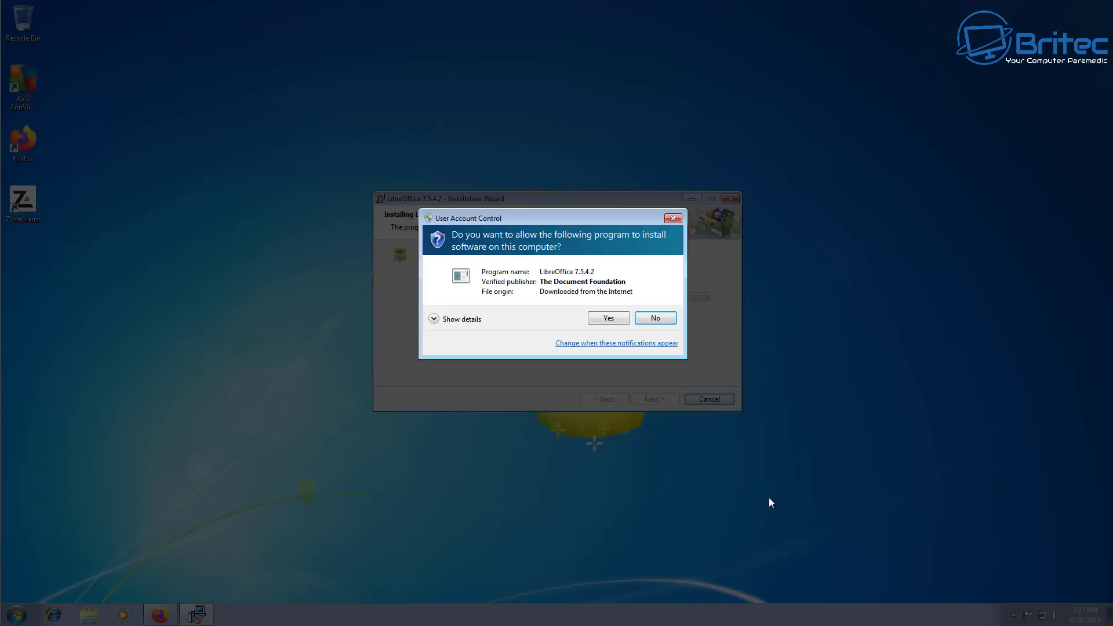
pyautogui.click(604, 320)
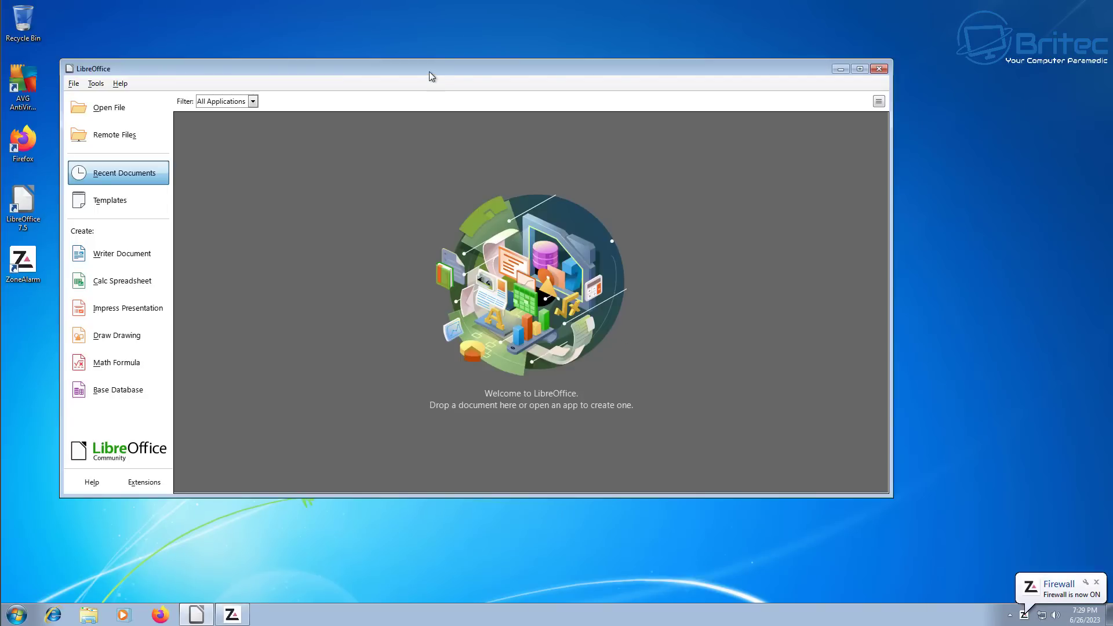
# Create a blank Writer document from the LibreOffice start window, dismiss the tip of the day, look it over, and close Writer
pyautogui.moveTo(429, 76); pyautogui.dragTo(500, 83)
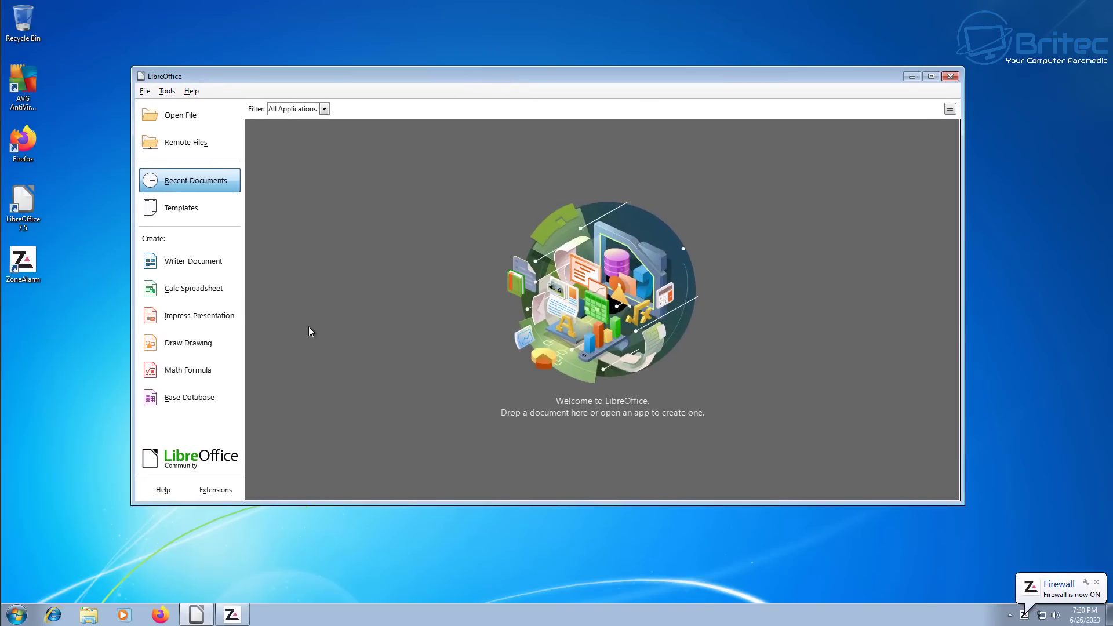
pyautogui.click(179, 261)
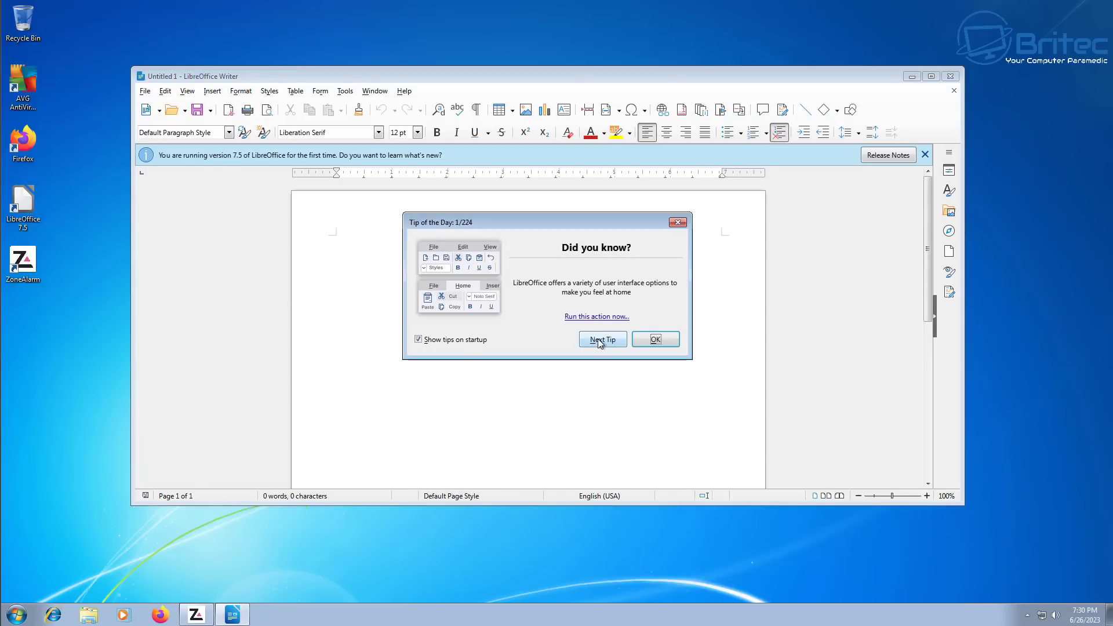
pyautogui.click(661, 338)
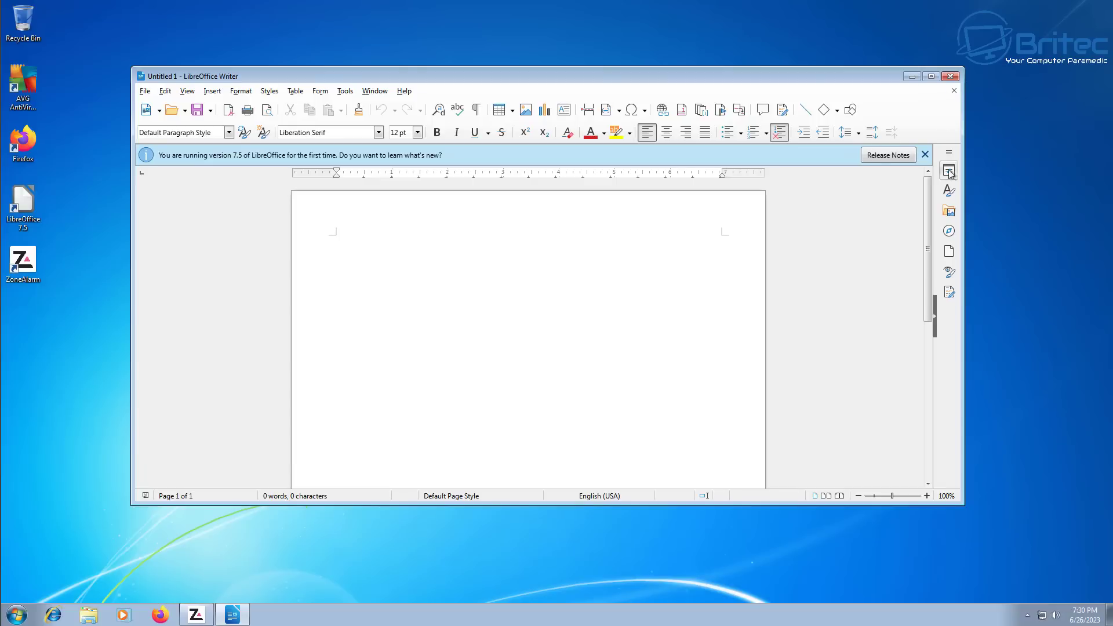
pyautogui.click(950, 78)
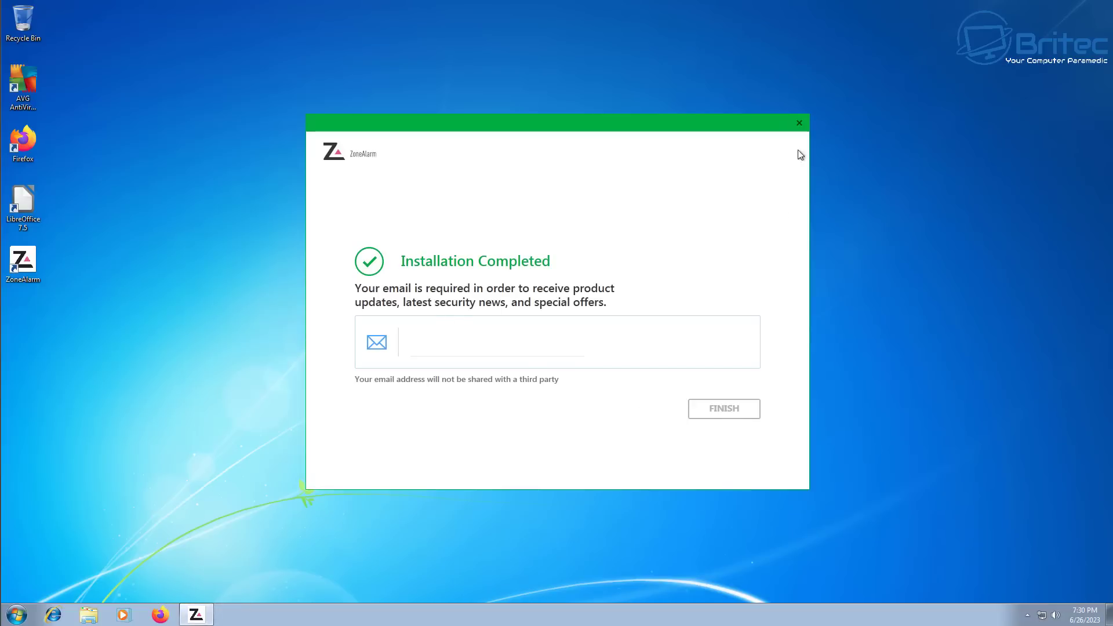
# Close the ZoneAlarm completion screen without giving an e-mail, and close the ZoneAlarm Free Firewall window
pyautogui.click(796, 124)
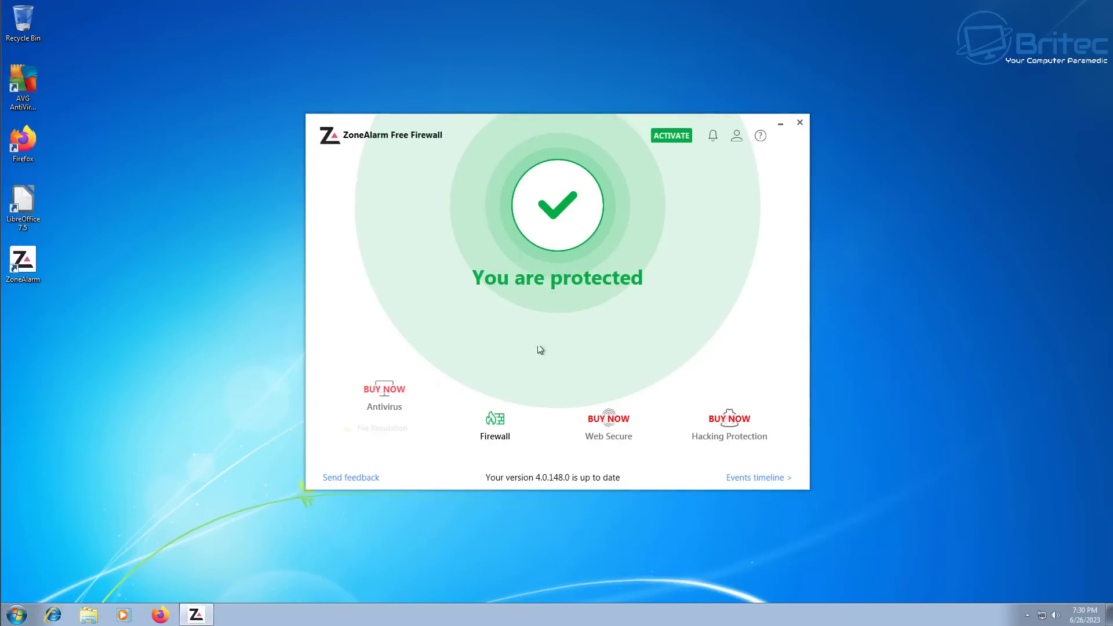
pyautogui.click(800, 124)
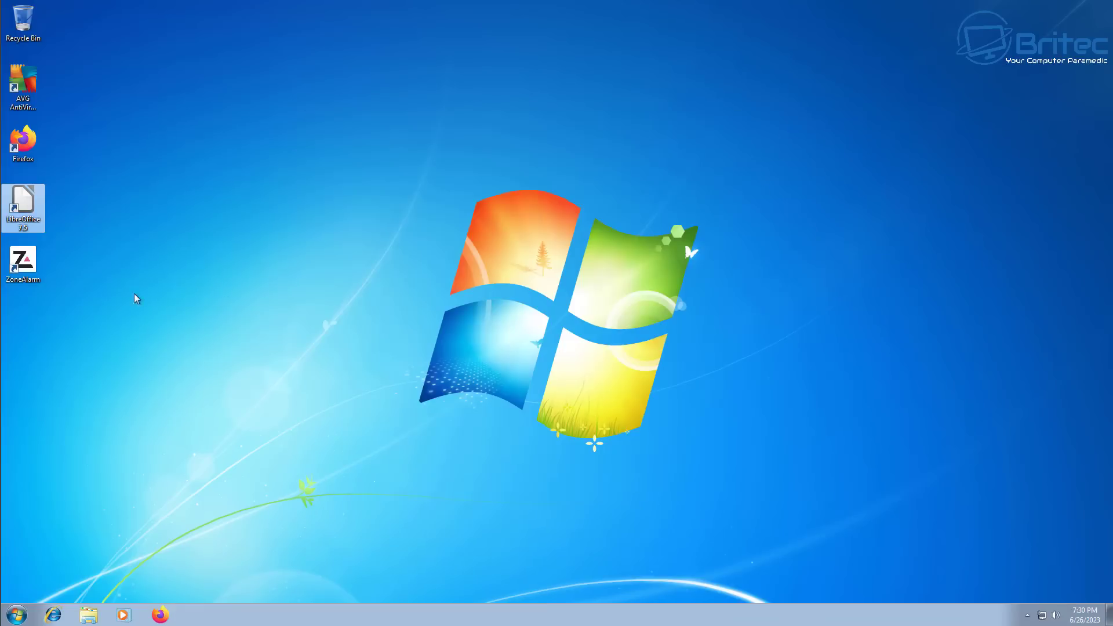
# Launch LibreOffice 7.5 from the desktop, create a blank Calc spreadsheet to look at, and close it
pyautogui.doubleClick(23, 202)
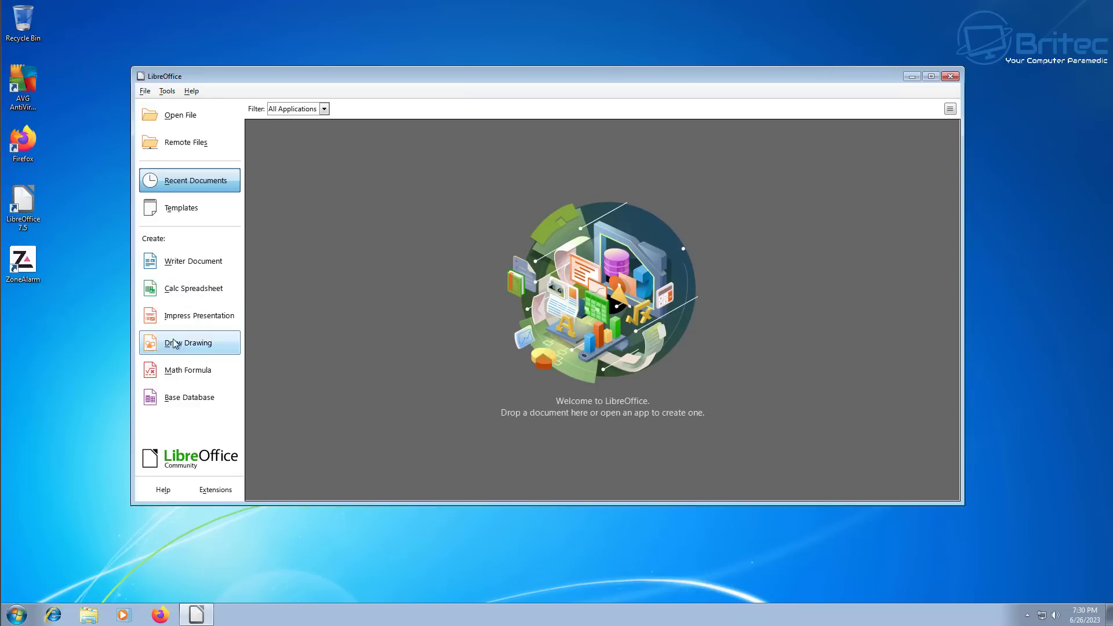
pyautogui.click(195, 296)
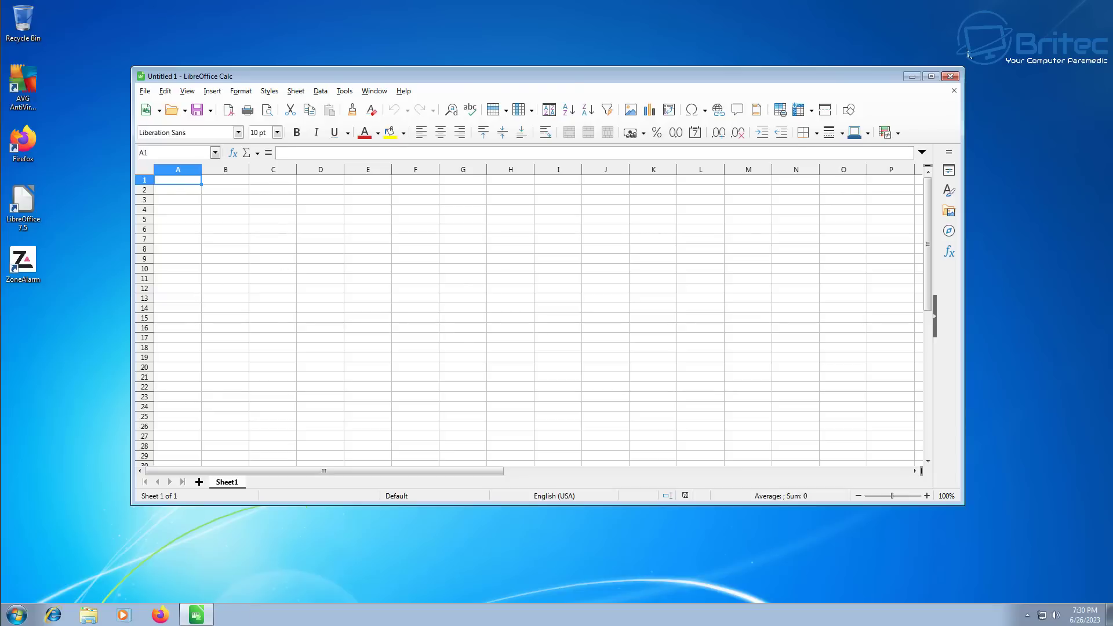
pyautogui.click(950, 78)
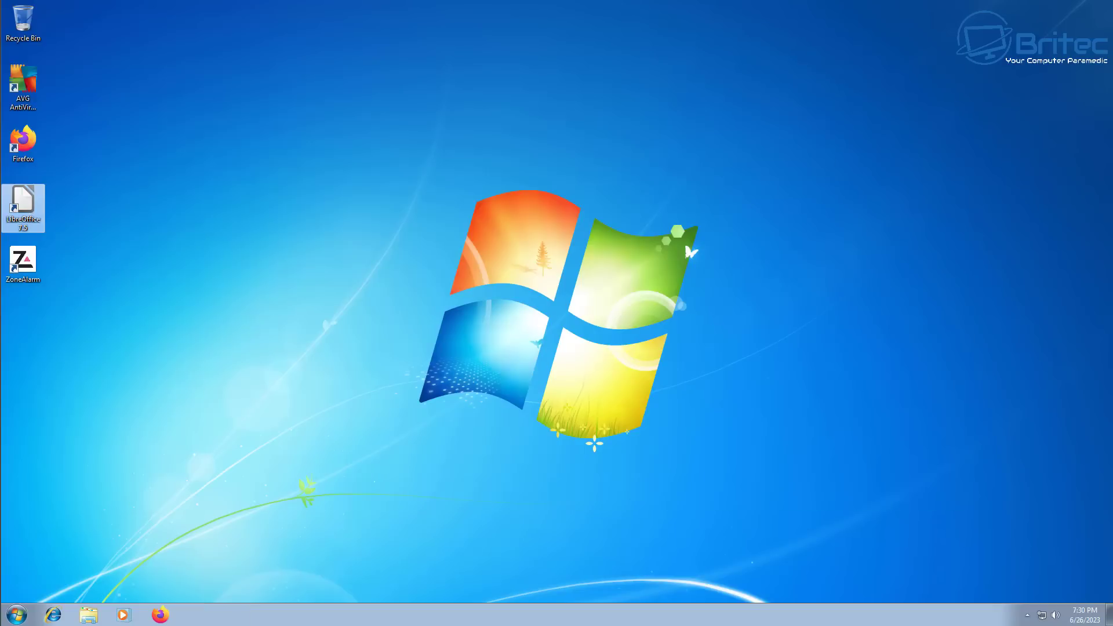